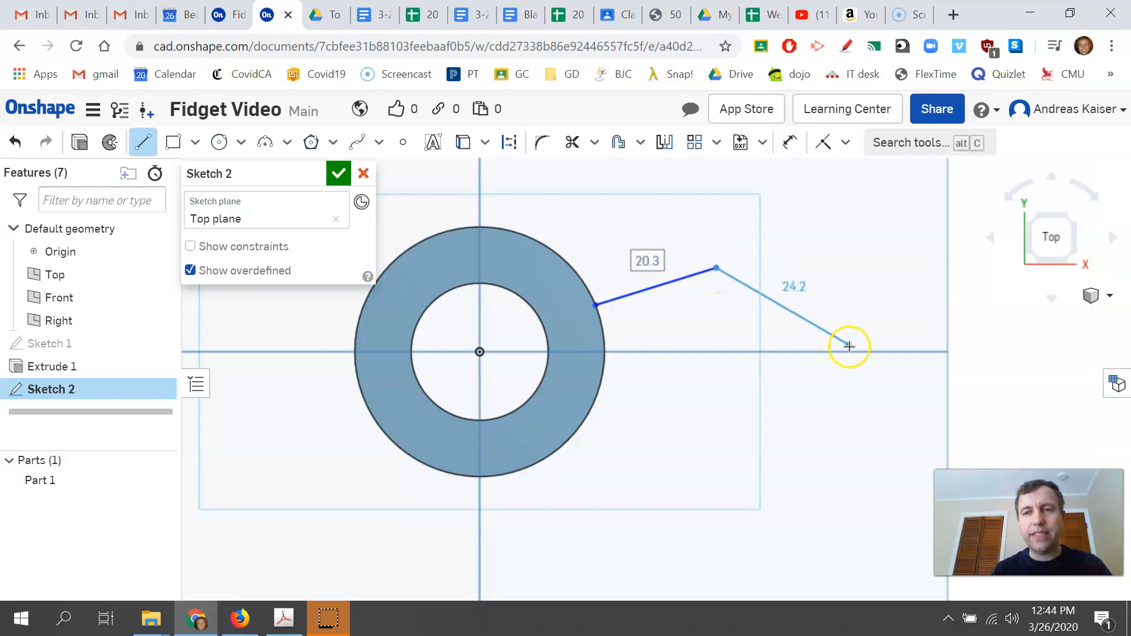
- Sketch the spike's outer line, about 25.4 mm long, from the peak down to the horizontal axis and end the line chain
left_click(850, 351)
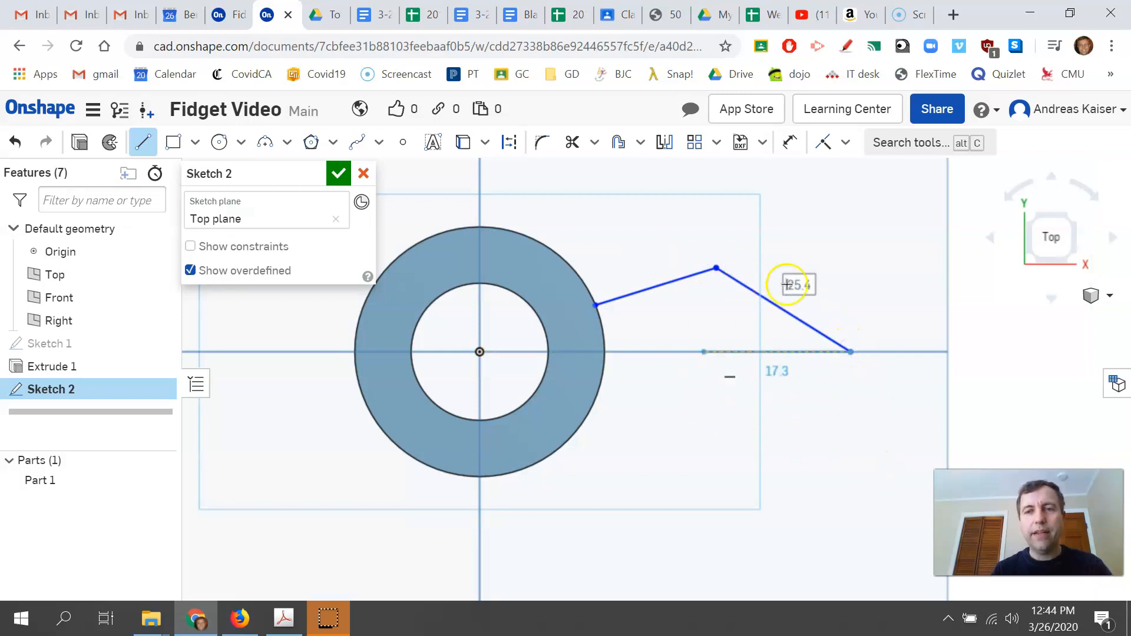
key("Escape")
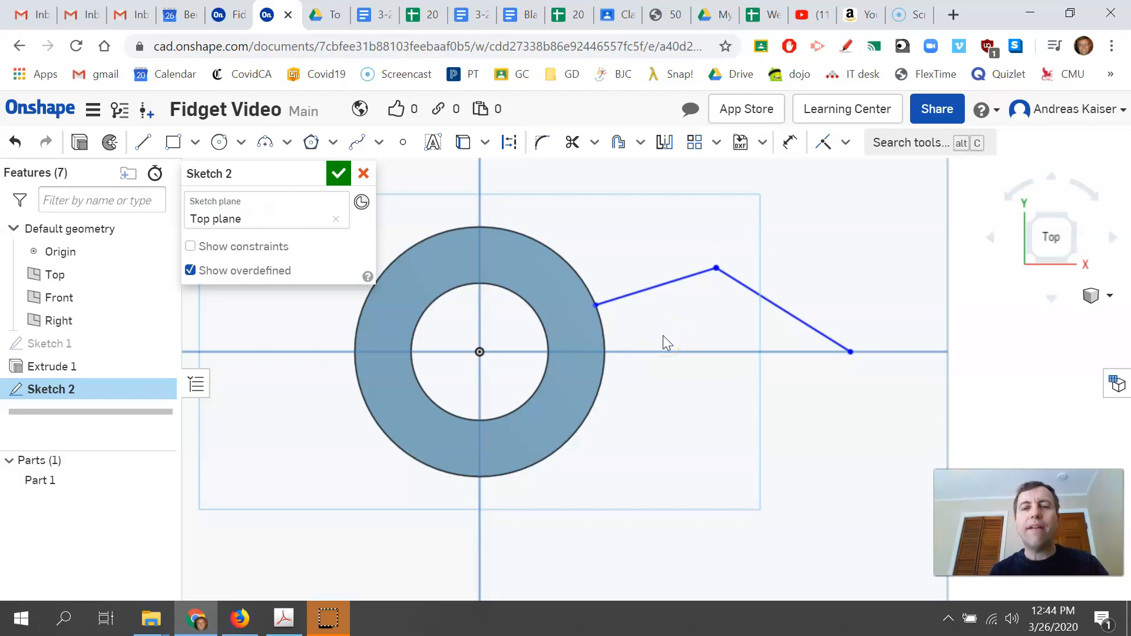
left_click(684, 386)
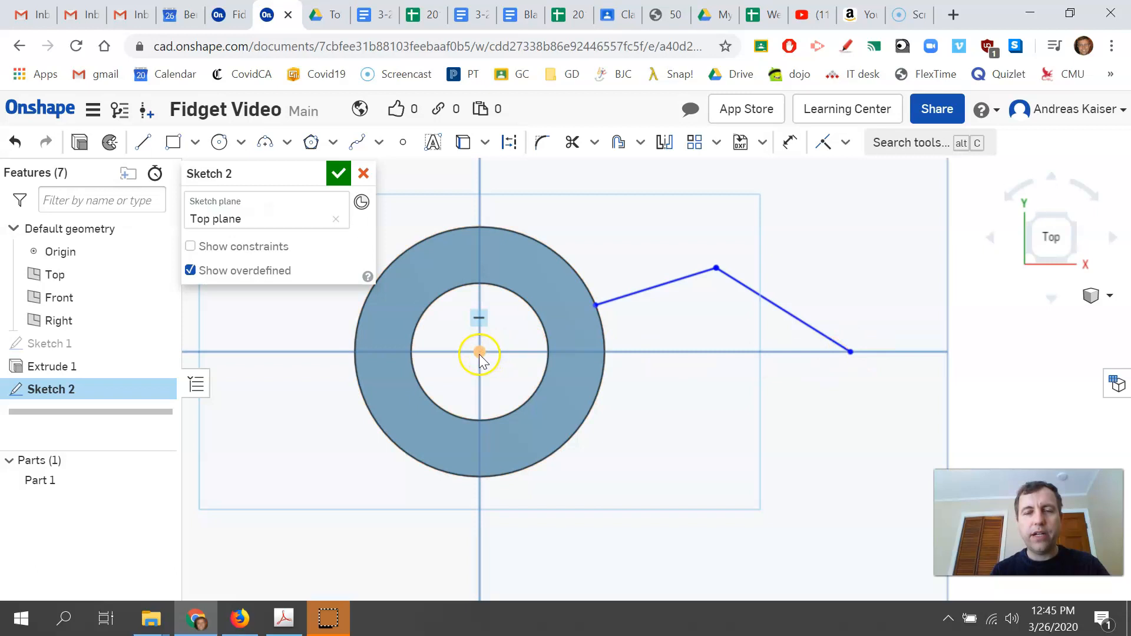
- Check the spike tip's distance in the Ex-34 drawing in Adobe Acrobat, and turn on constraint display for the sketch in Onshape
left_click(283, 618)
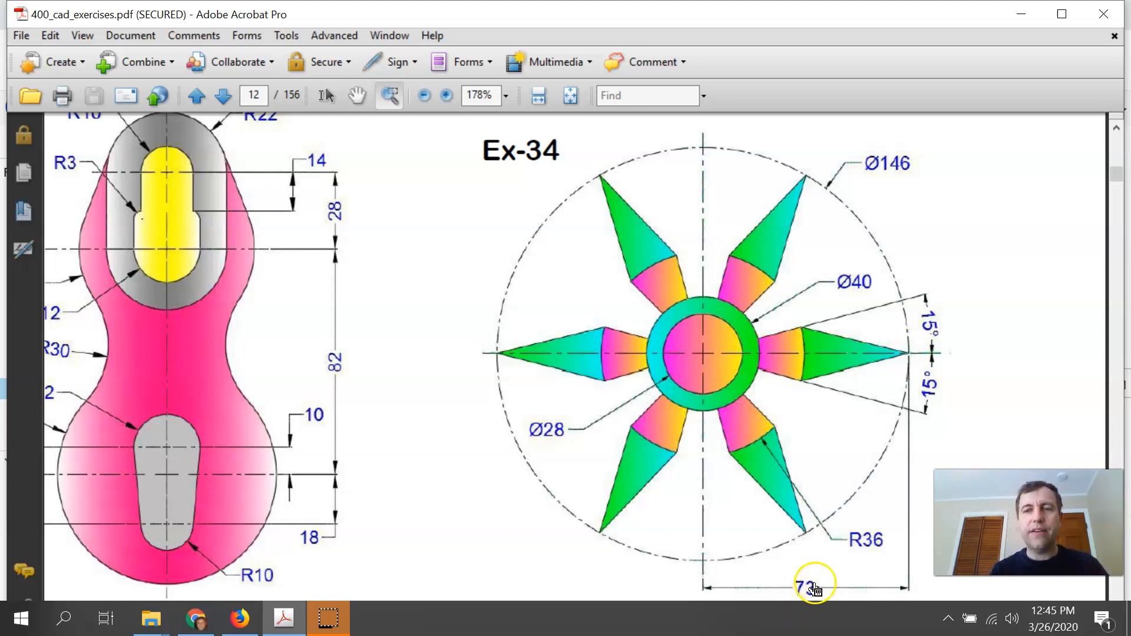
left_click(1021, 14)
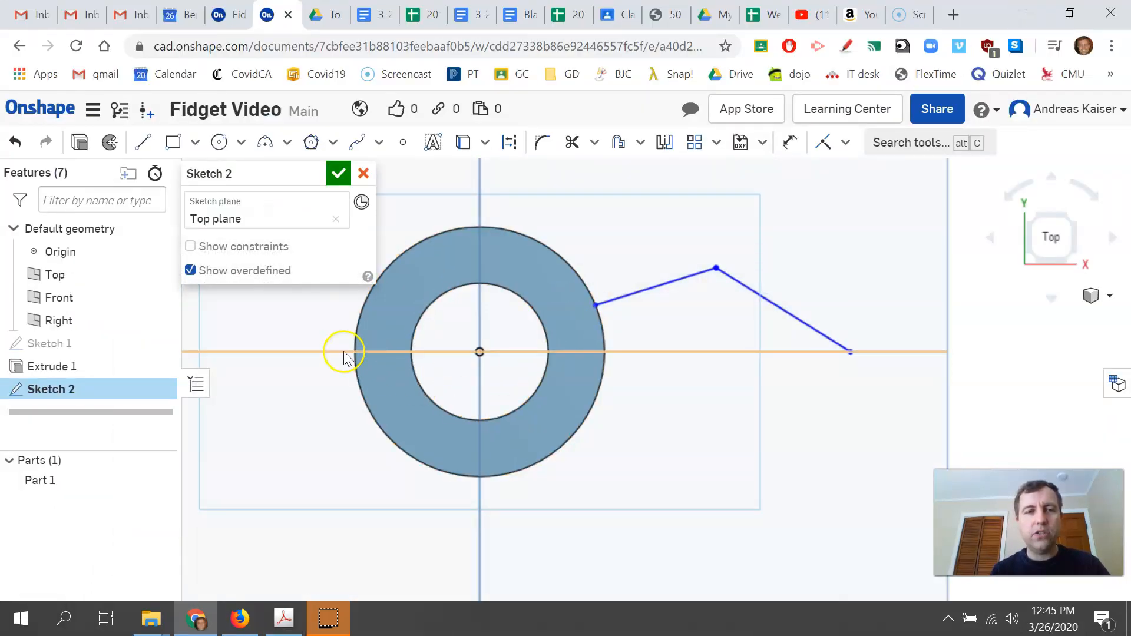
left_click(190, 247)
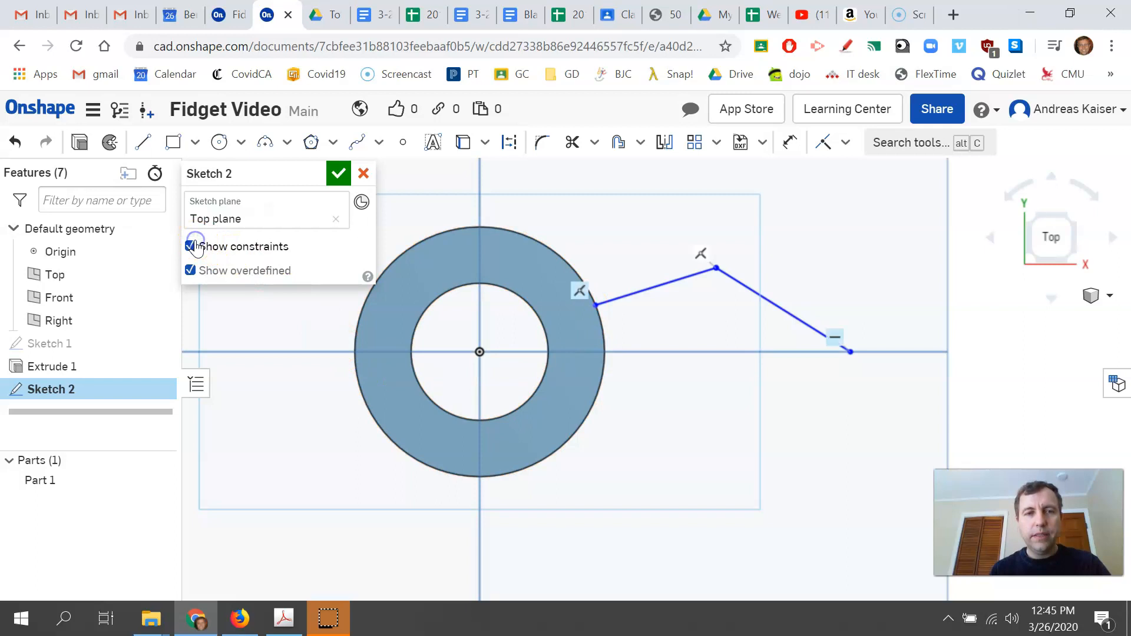
- Dimension the distance from the ring's centre to the spike's tip as 73 mm, placed below the ring
left_click(790, 142)
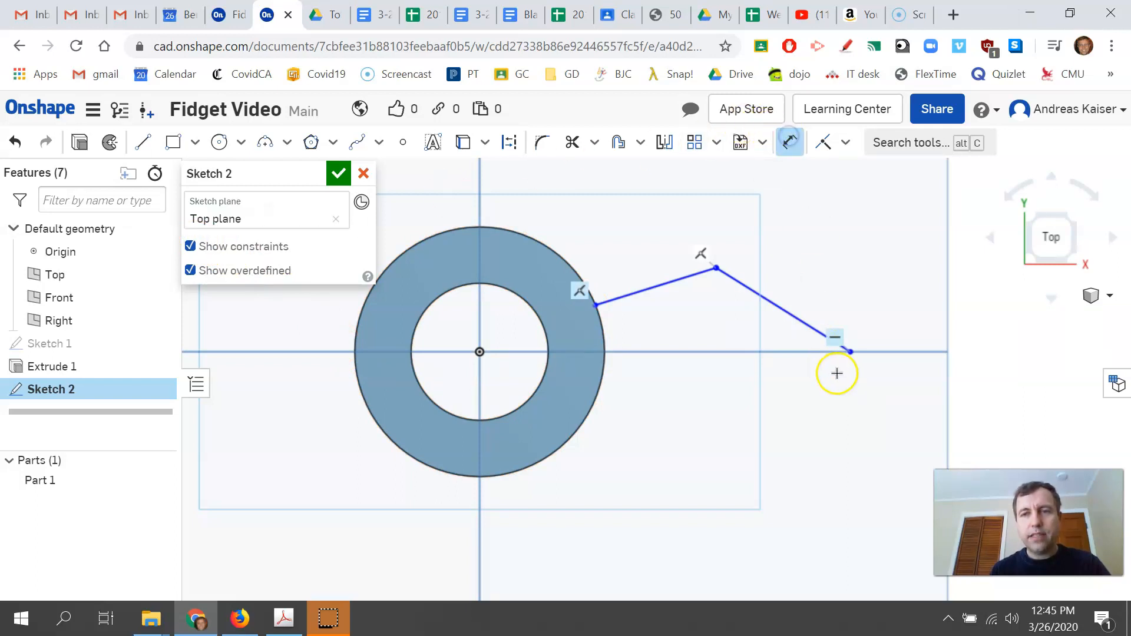
left_click(851, 353)
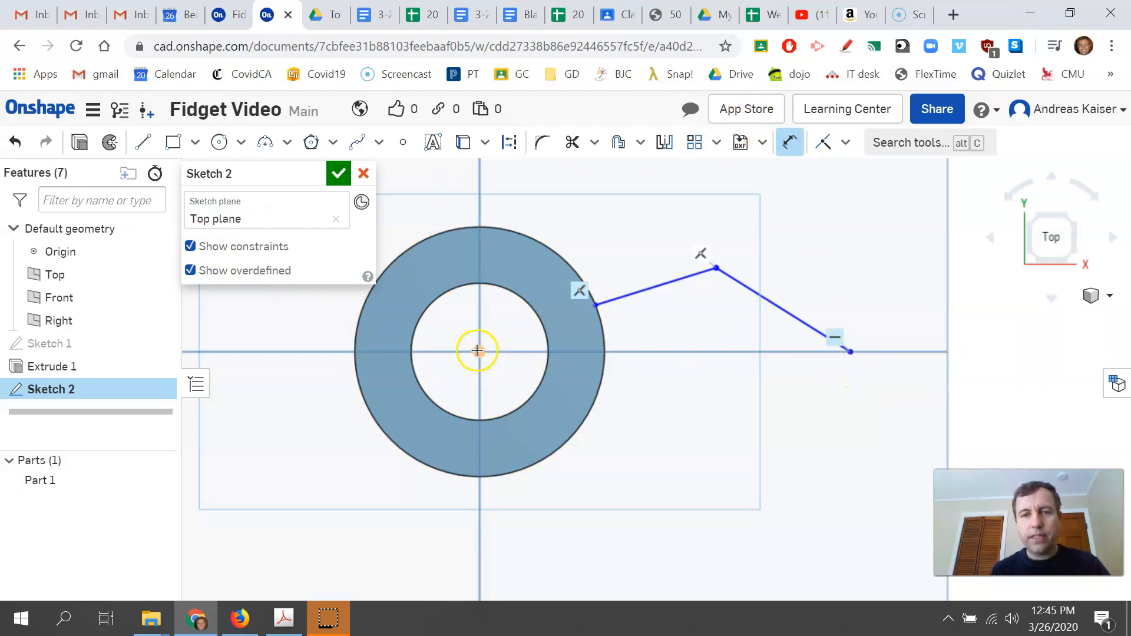
left_click(479, 352)
left_click(666, 516)
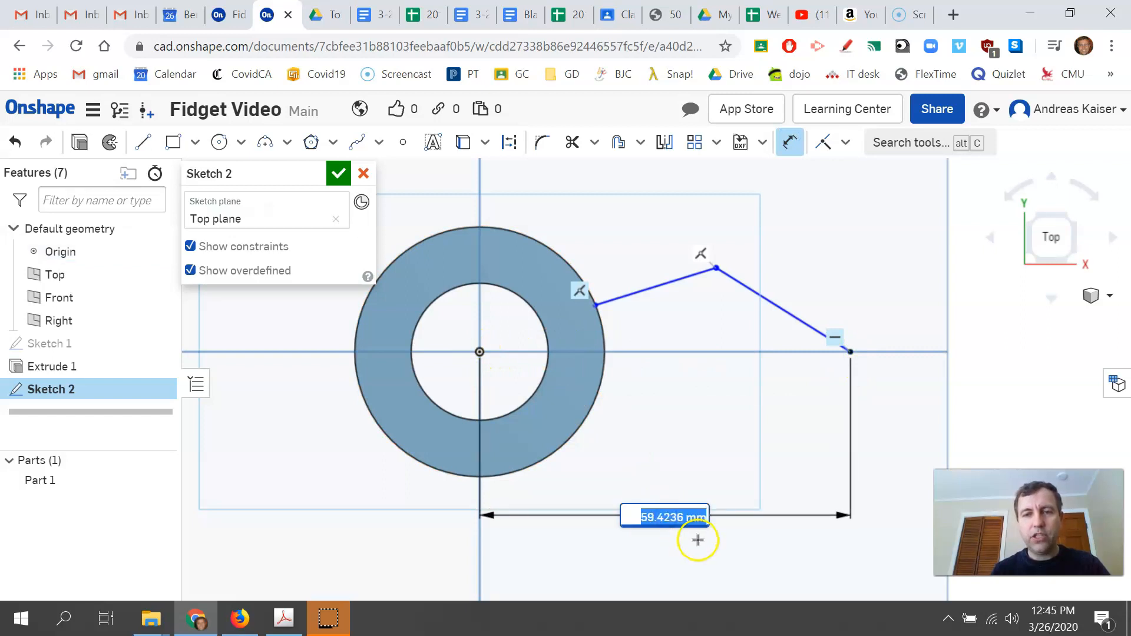
type("73")
key("Return")
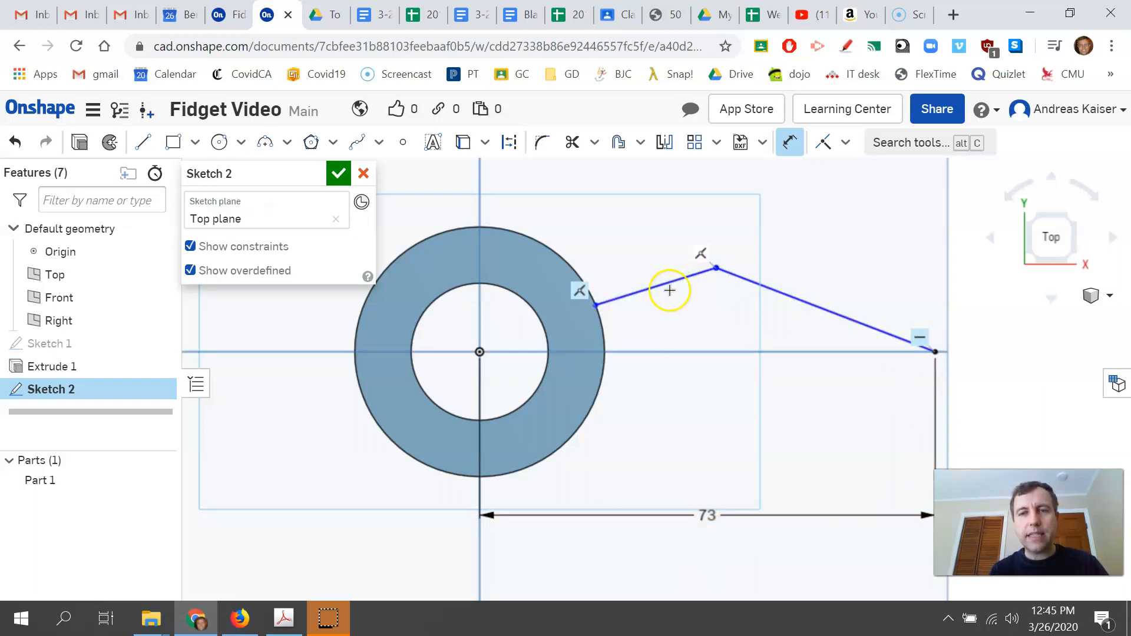
- Apply a Normal constraint between the spike's short inner line and the ring's outer circle
left_click(715, 269)
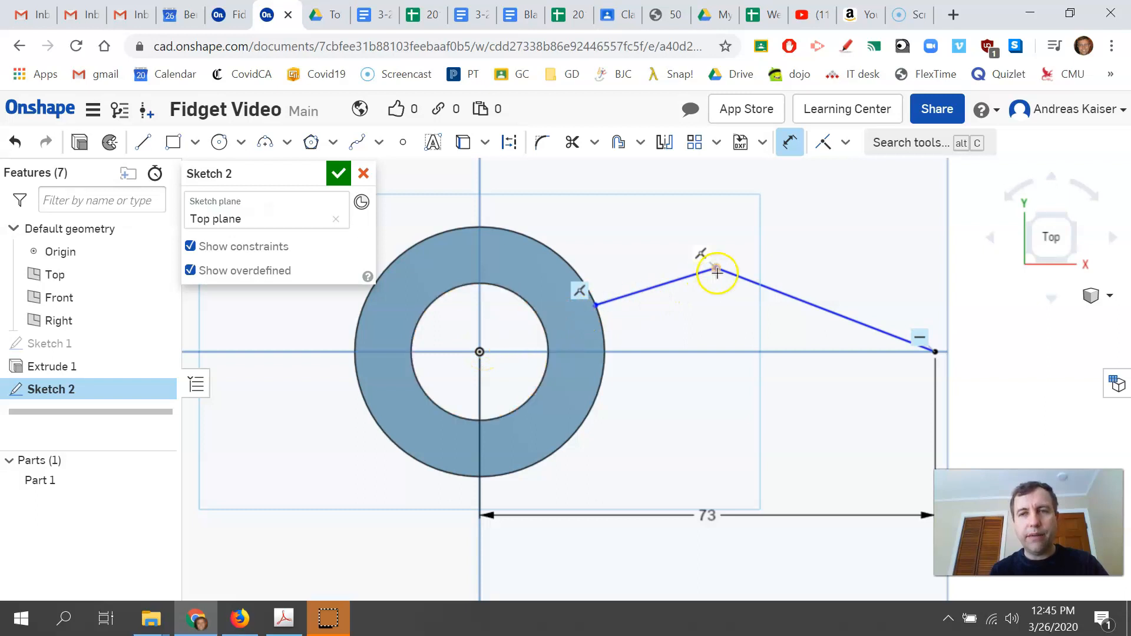
left_click(847, 143)
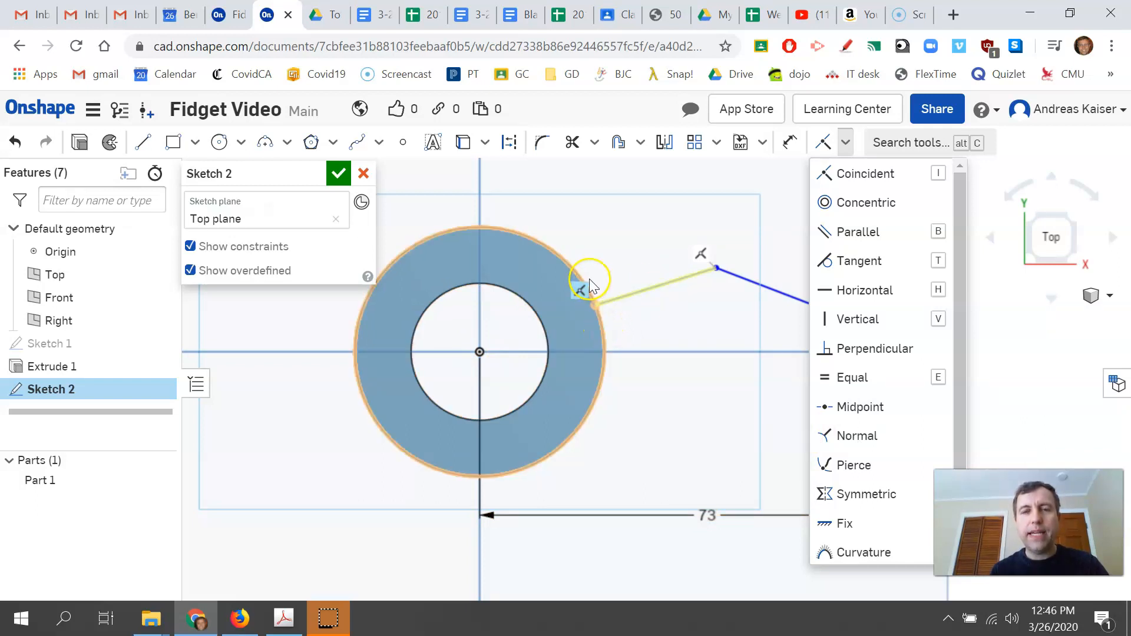
left_click(595, 297)
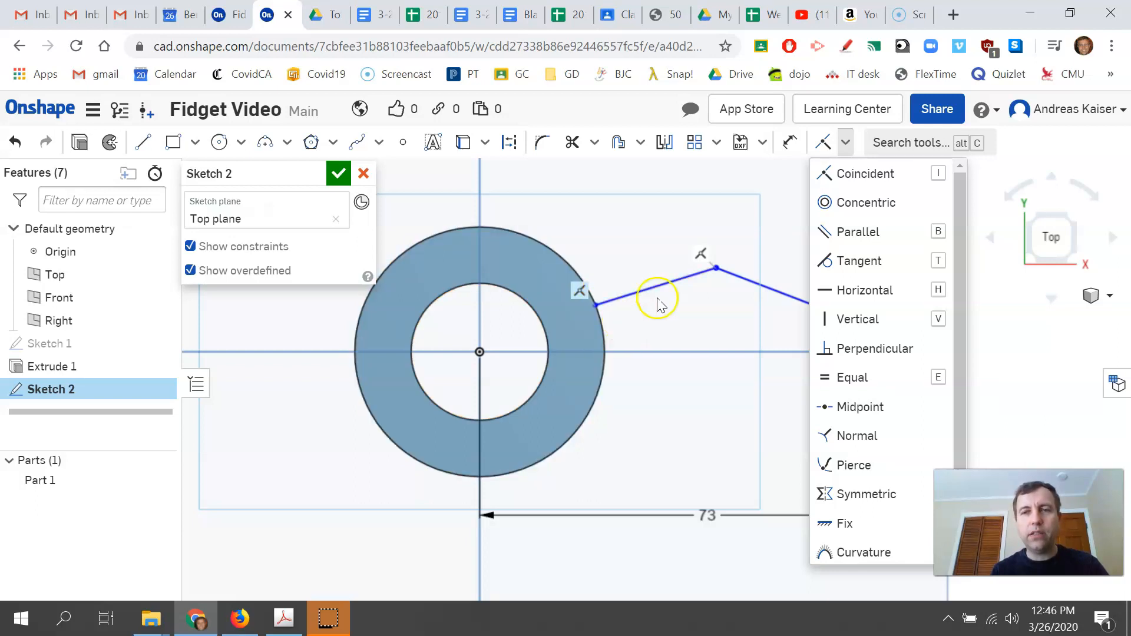
left_click(848, 436)
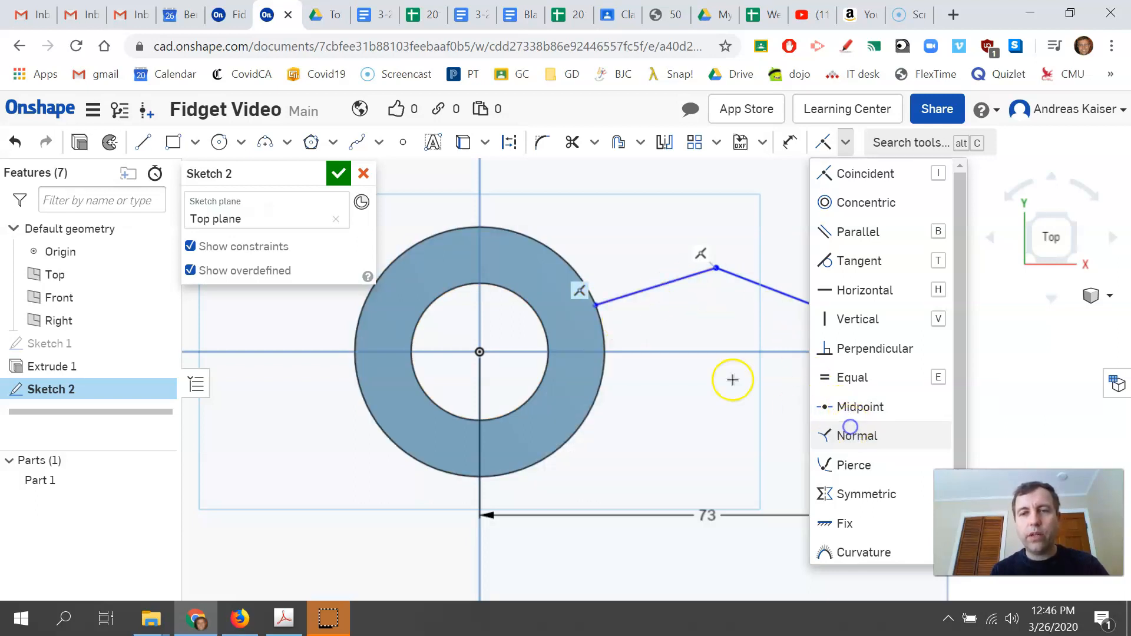
left_click(657, 291)
left_click(604, 325)
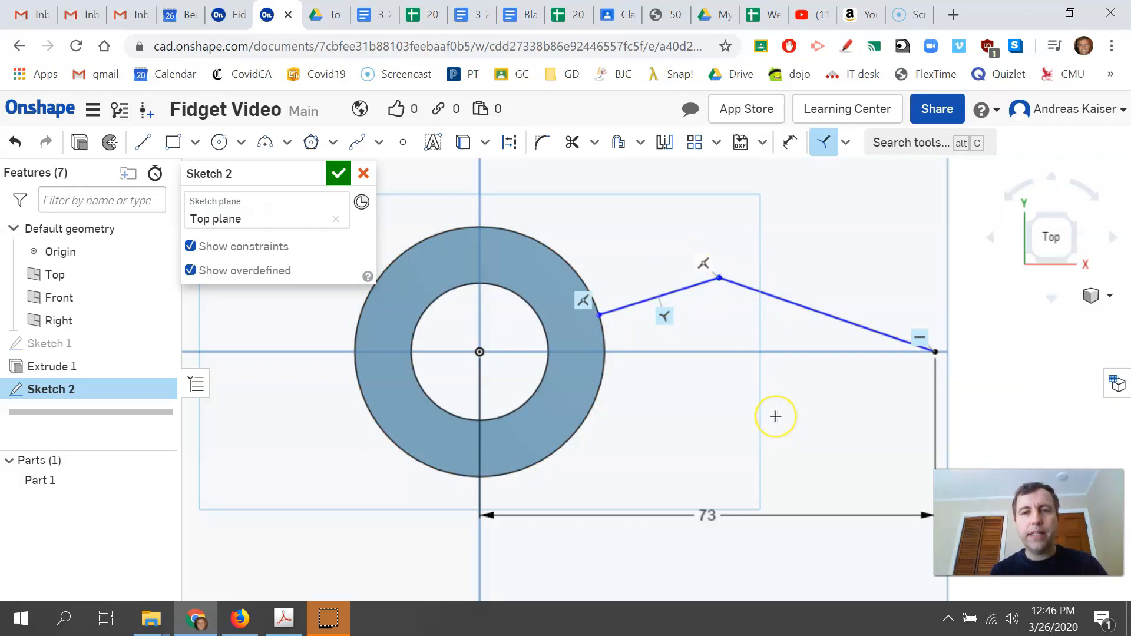
- End the constraint command and move the spike's peak slightly lower and closer to the ring
left_click(699, 290)
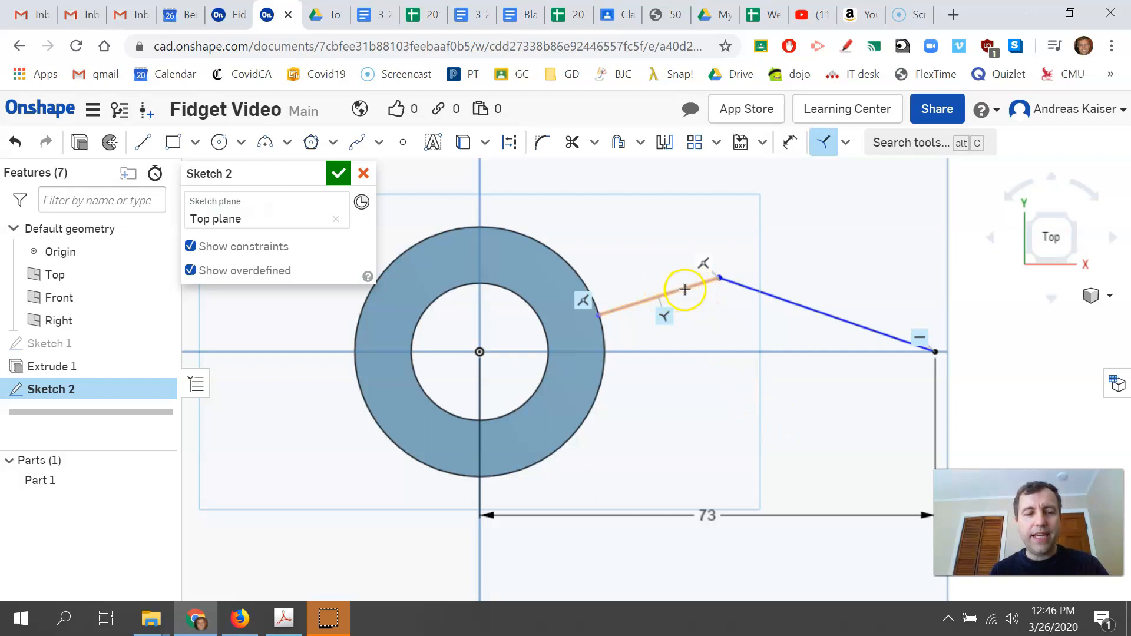
key("Escape")
mouse_move(685, 291)
left_mouse_down()
mouse_move(681, 269)
mouse_move(709, 253)
mouse_move(694, 215)
mouse_move(712, 213)
mouse_move(675, 292)
mouse_move(717, 305)
mouse_move(726, 217)
mouse_move(788, 228)
mouse_move(714, 264)
mouse_move(654, 207)
mouse_move(709, 273)
mouse_move(718, 316)
mouse_move(669, 225)
mouse_move(706, 308)
mouse_move(705, 297)
left_mouse_up()
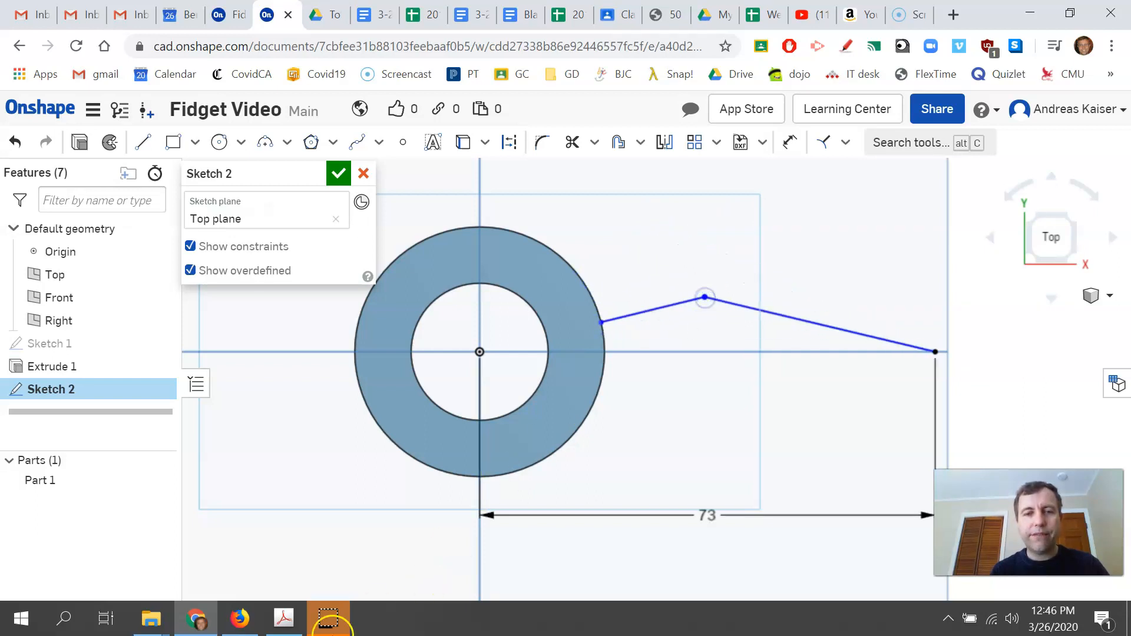
- Consult the Ex-34 drawing in Adobe Acrobat and dimension the angle between the spike's inner line and the horizontal axis as 15°
left_click(284, 617)
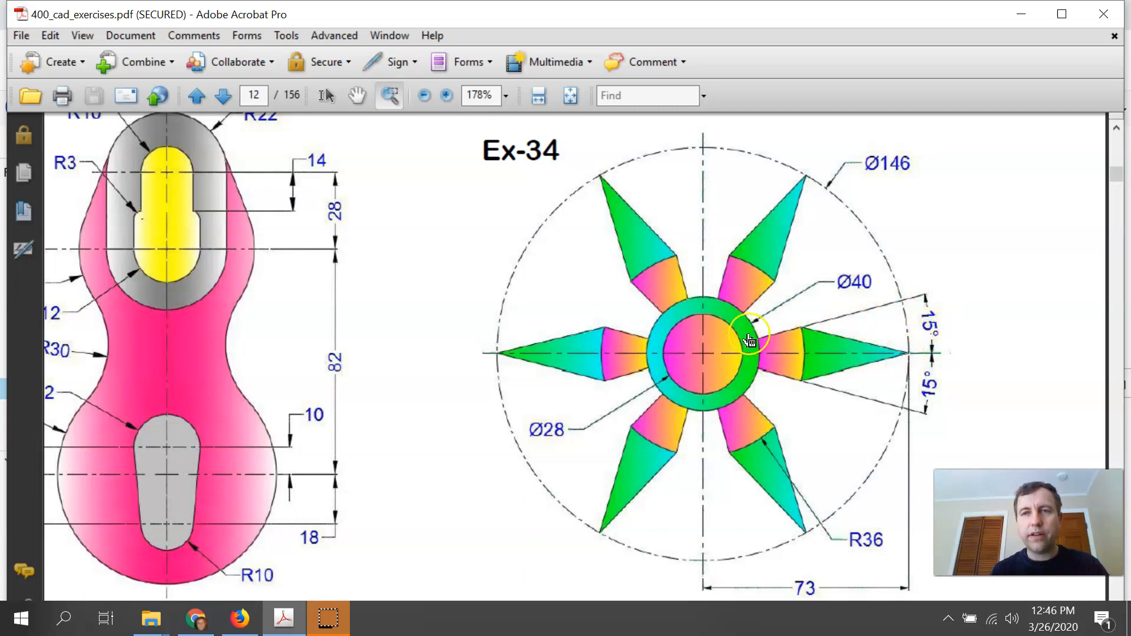
left_click(1023, 13)
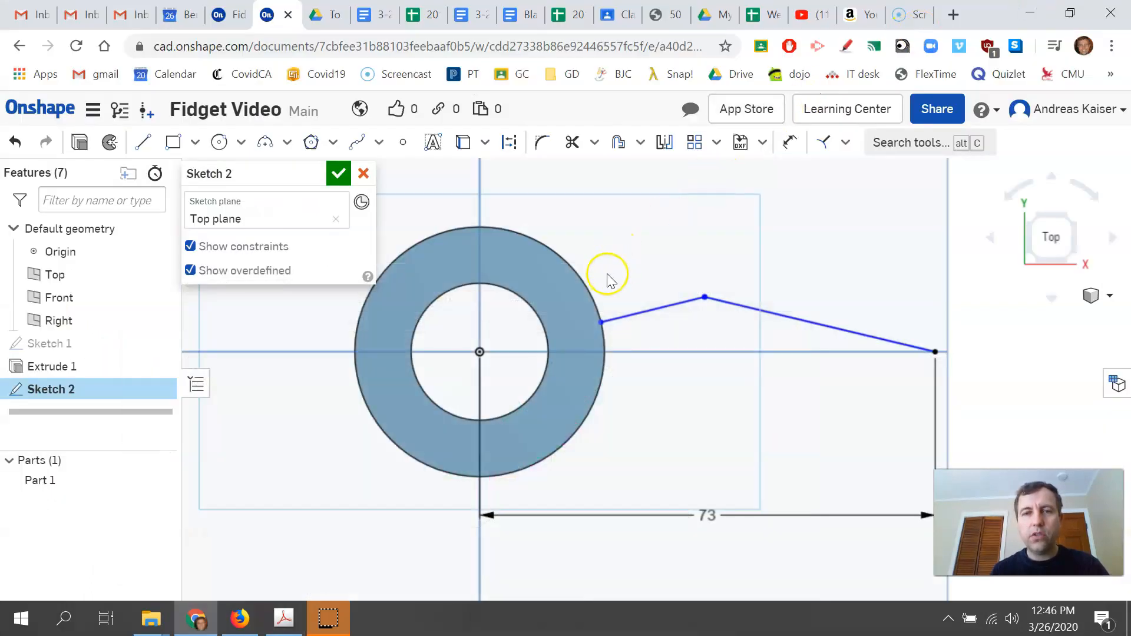
left_click(790, 142)
left_click(658, 311)
left_click(658, 353)
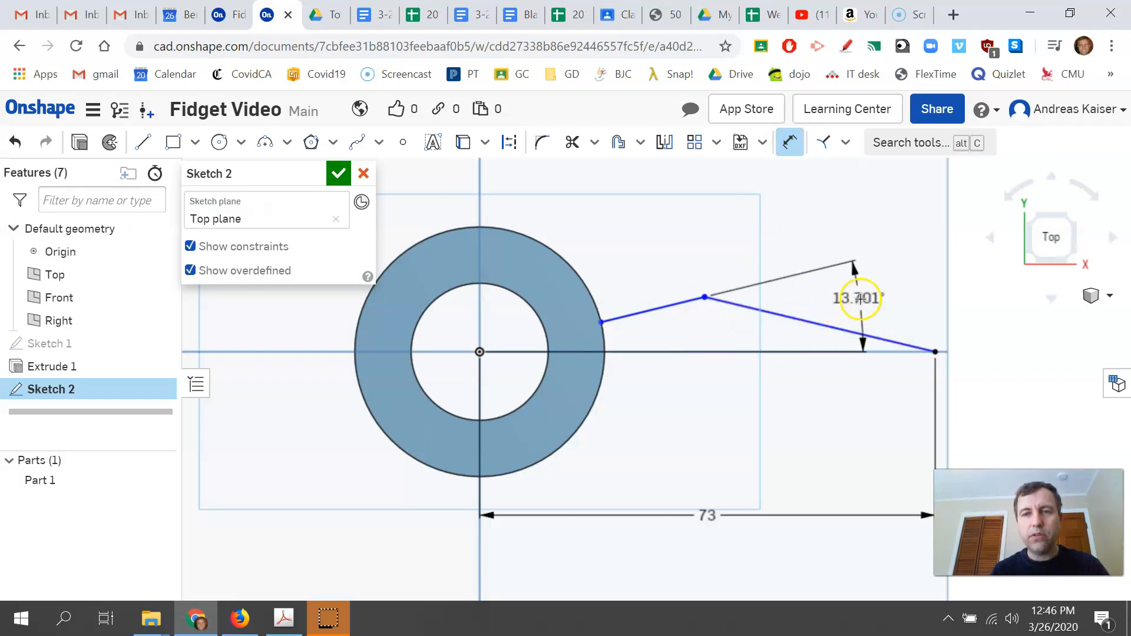
left_click(861, 300)
type("15")
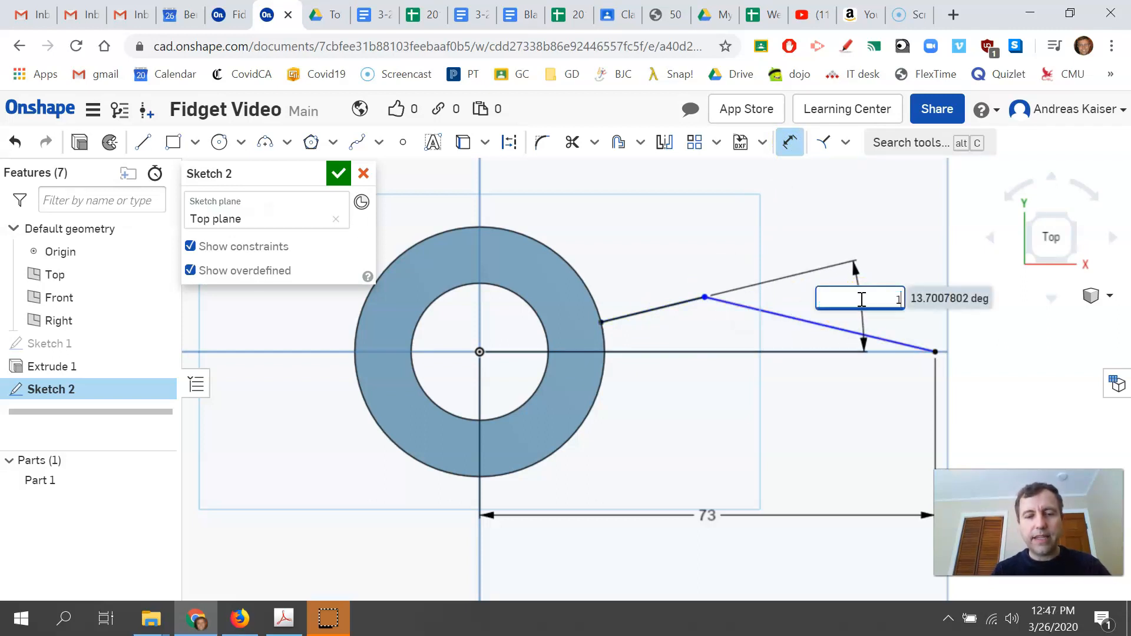
key("Return")
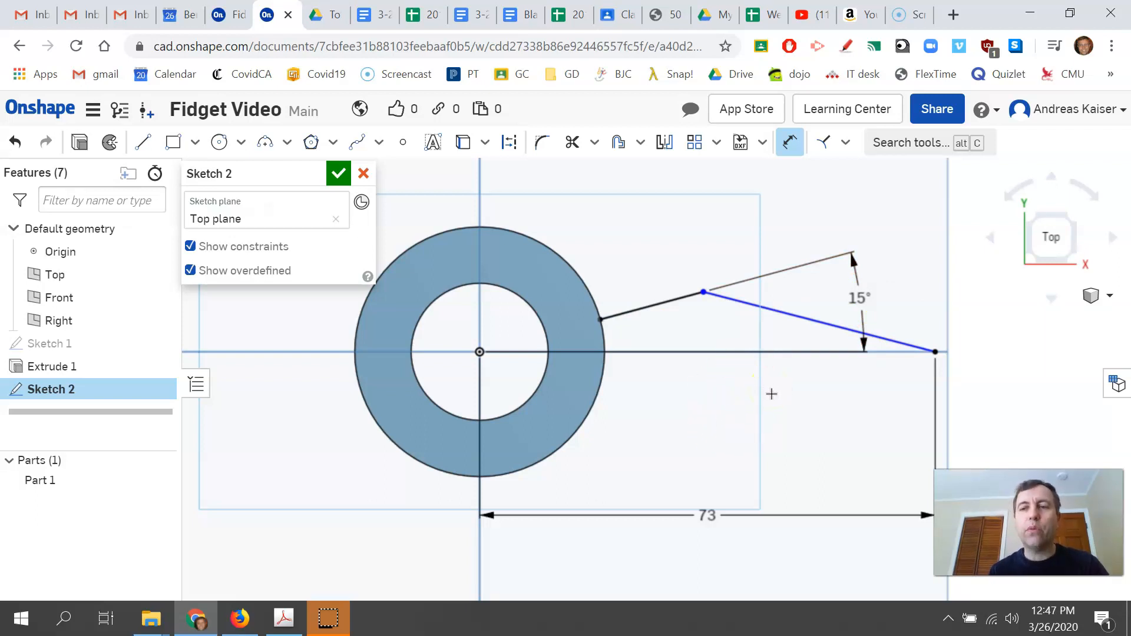
left_click(827, 394)
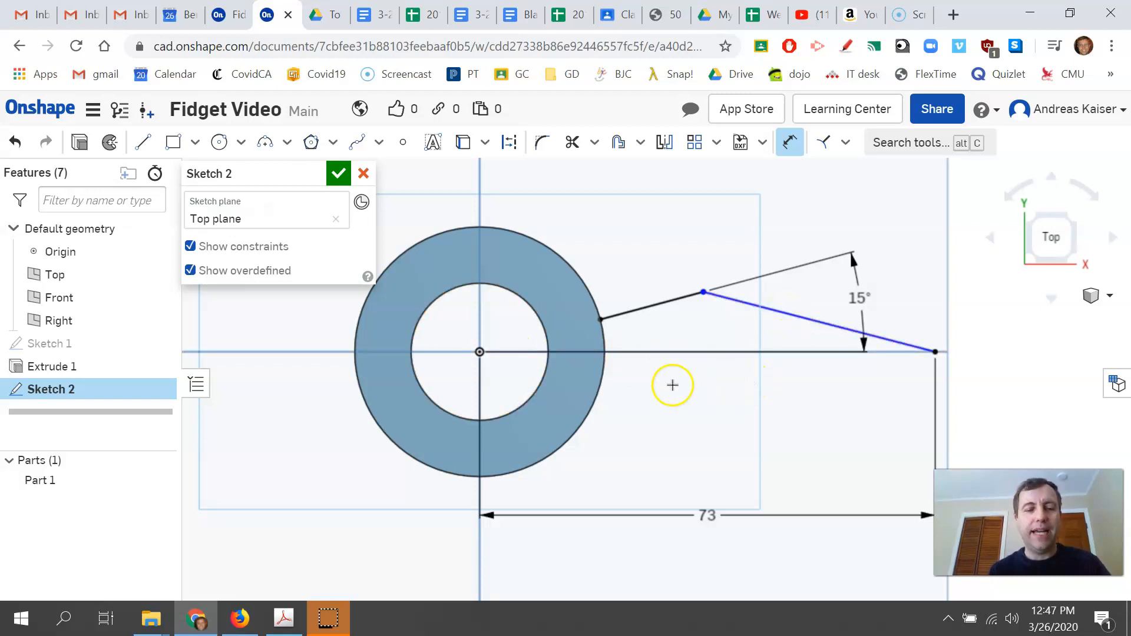
- Leave the dimension command and move the spike's peak outward along its 15° line
key("Escape")
left_click(728, 347)
key("Delete")
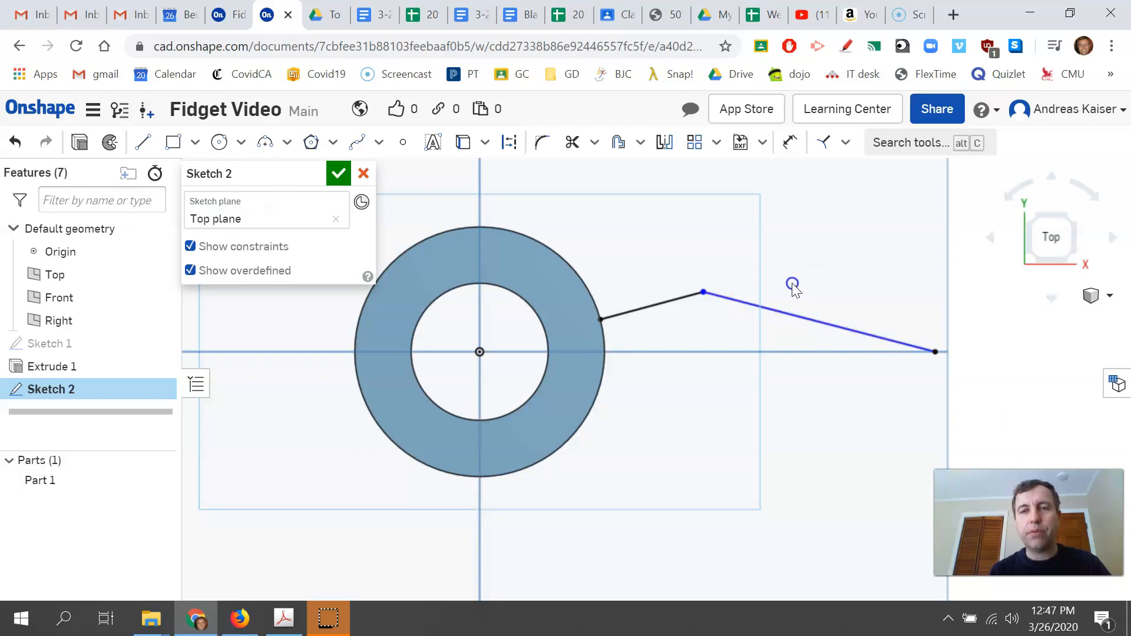
left_click_drag(707, 294, 733, 285)
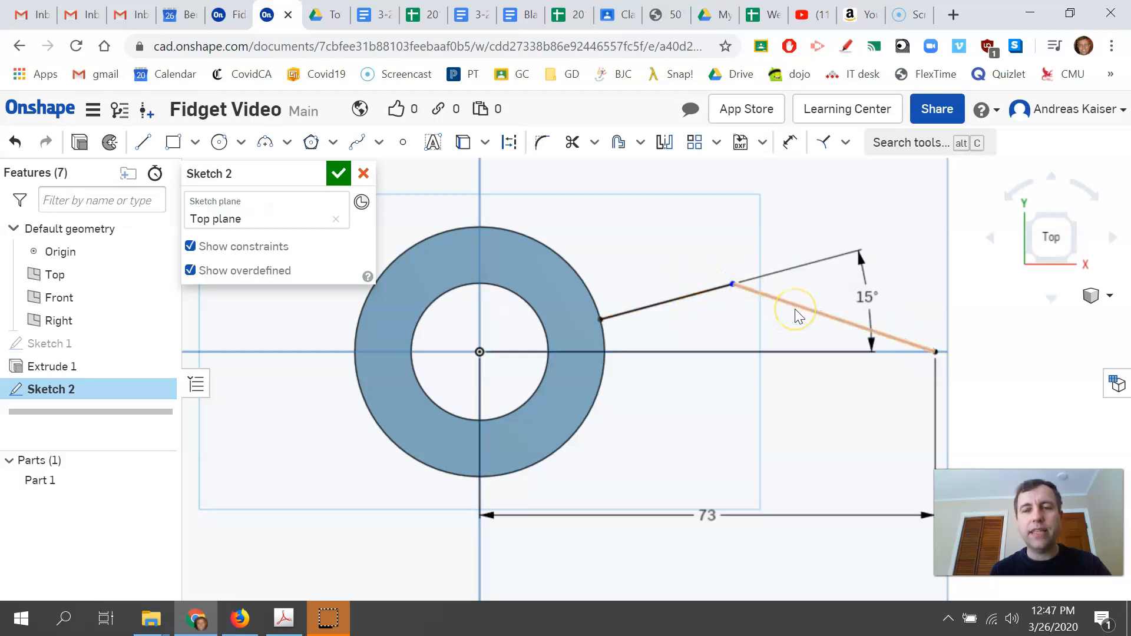
left_click(822, 203)
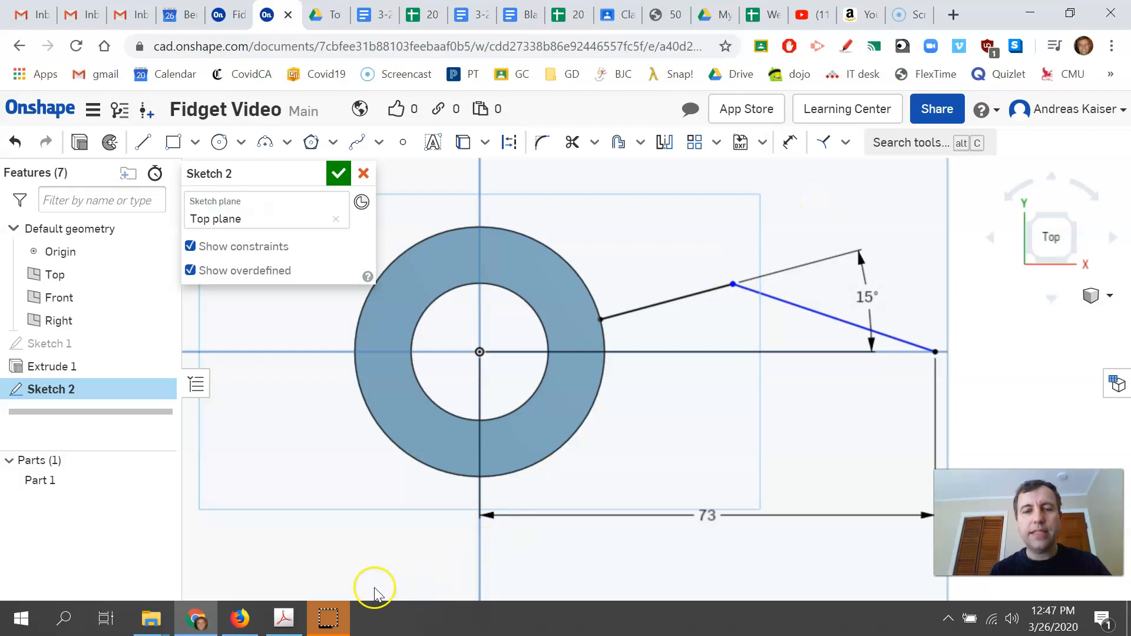
- Consult the Ex-34 drawing in Adobe Acrobat and dimension the distance from the ring's centre to the spike's peak as 36 mm
left_click(284, 619)
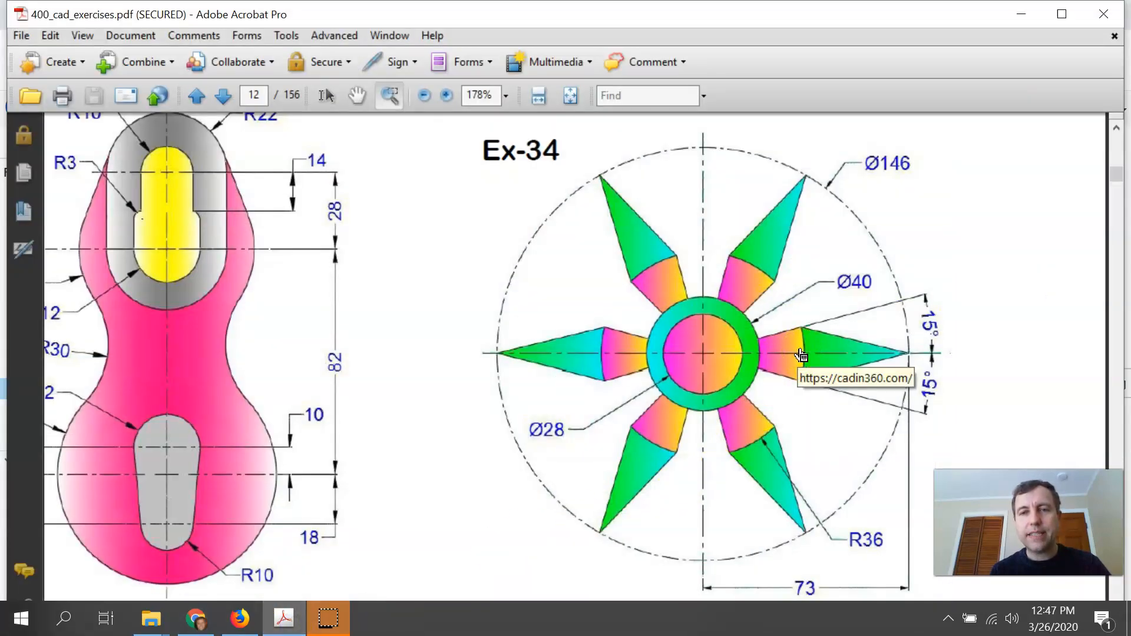
left_click(767, 450)
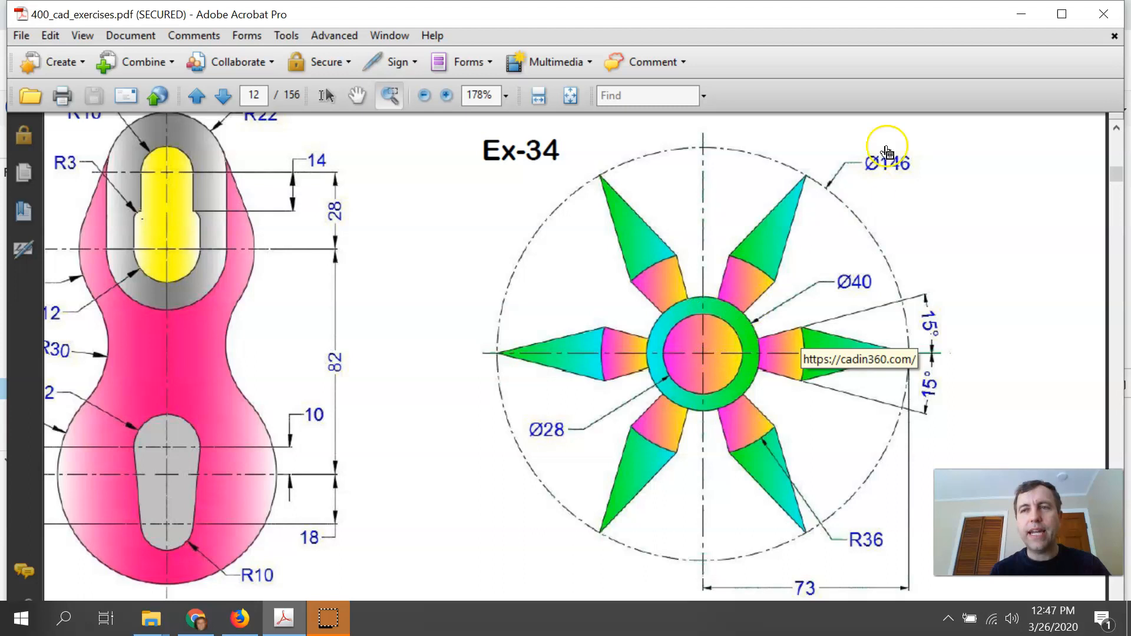
left_click(1013, 21)
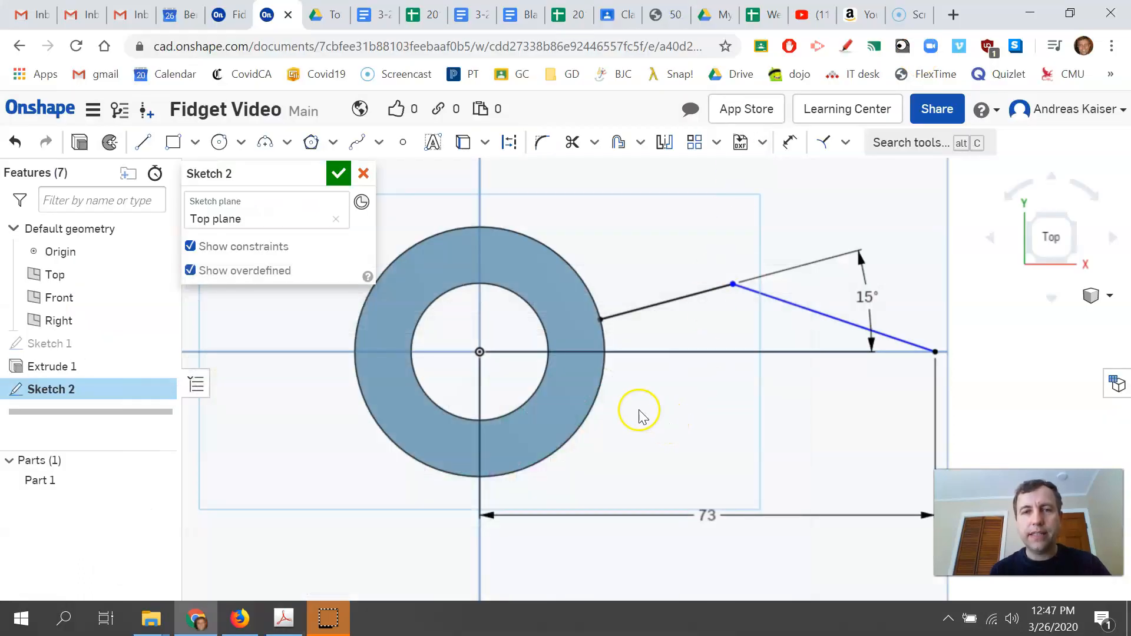
left_click(790, 143)
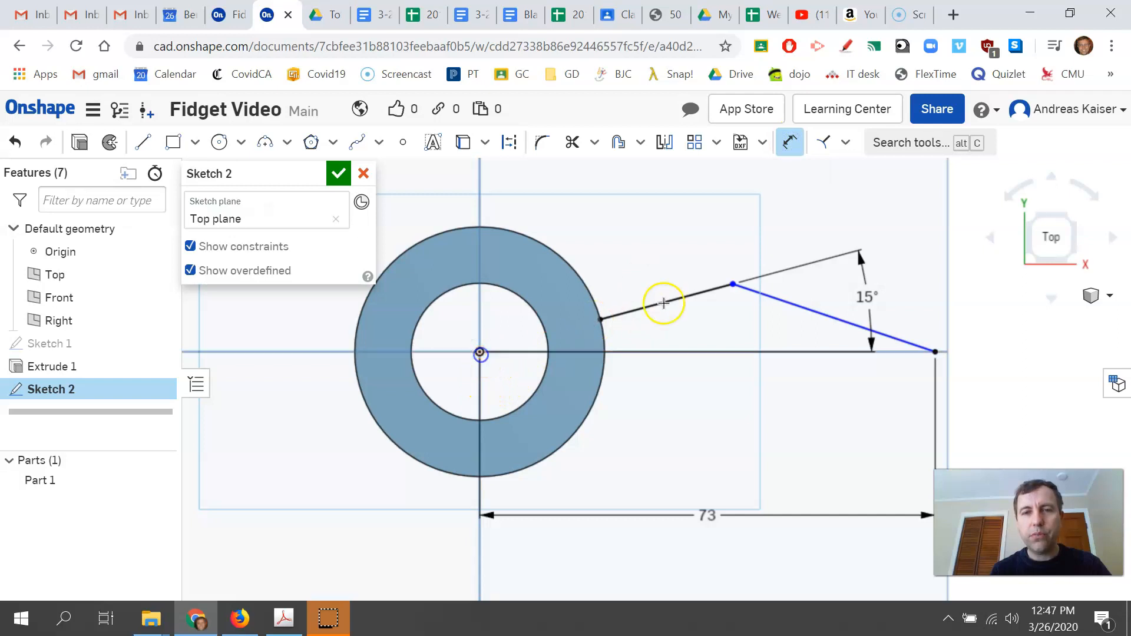
left_click(731, 286)
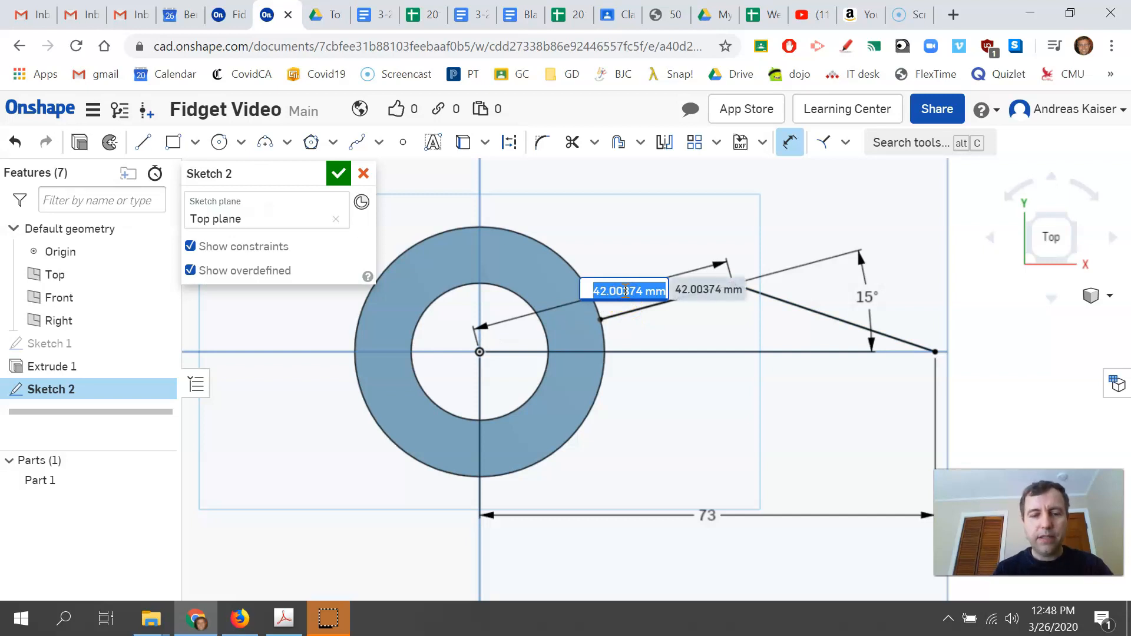
type("36")
key("Escape")
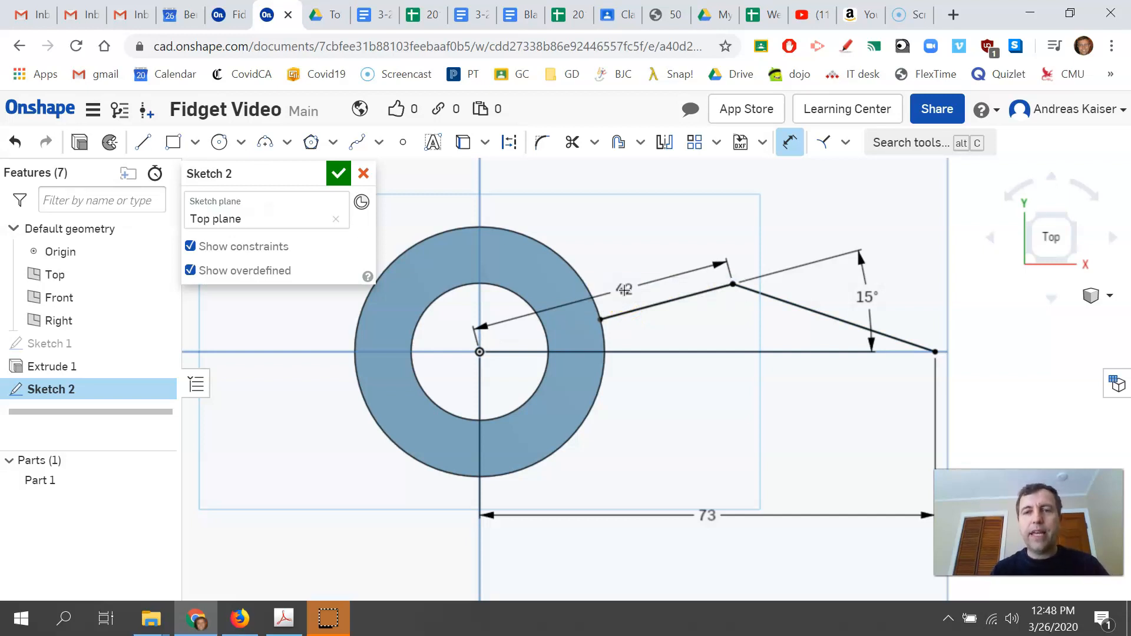
- Mirror the spike's inner and outer profile lines about the Front plane and leave the Mirror command
scroll(760, 373, "down", 2)
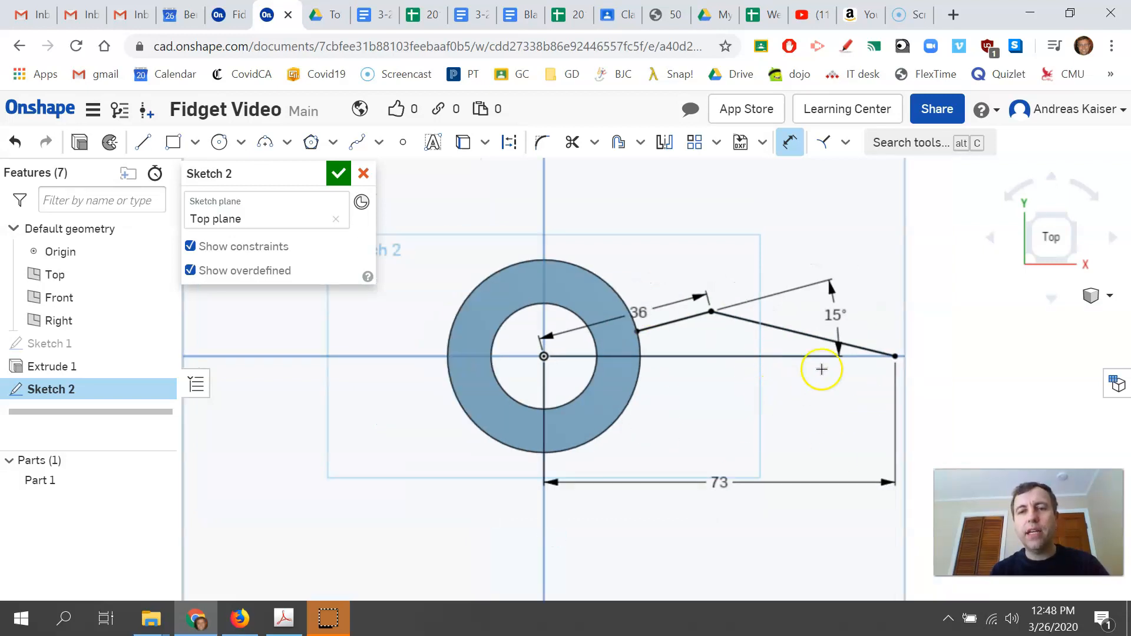
scroll(870, 392, "up", 2)
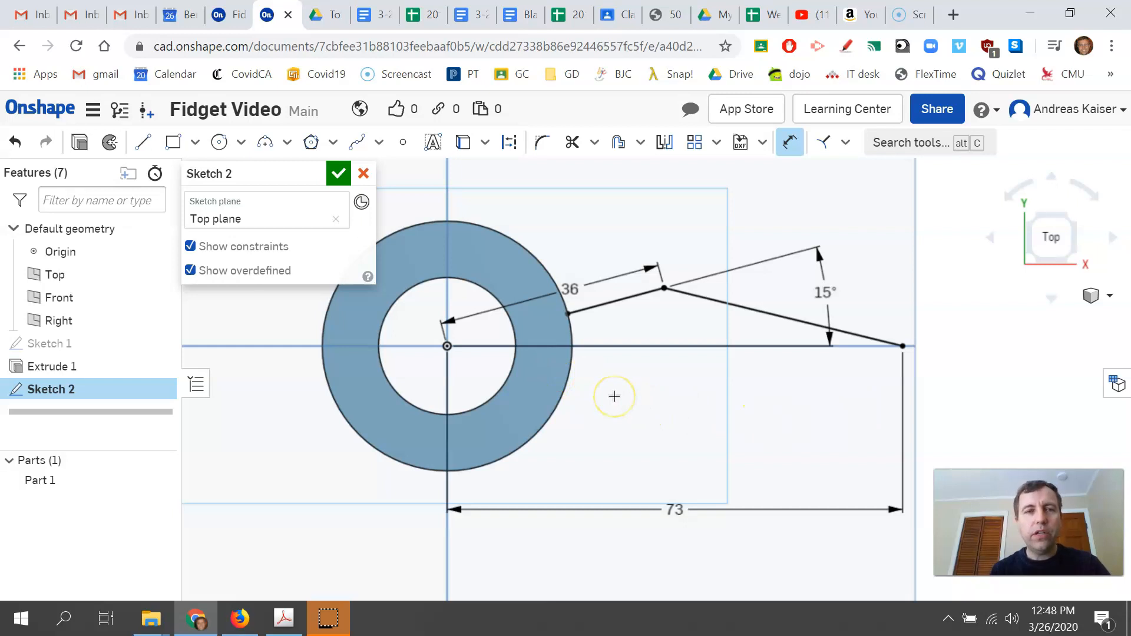
left_click(665, 144)
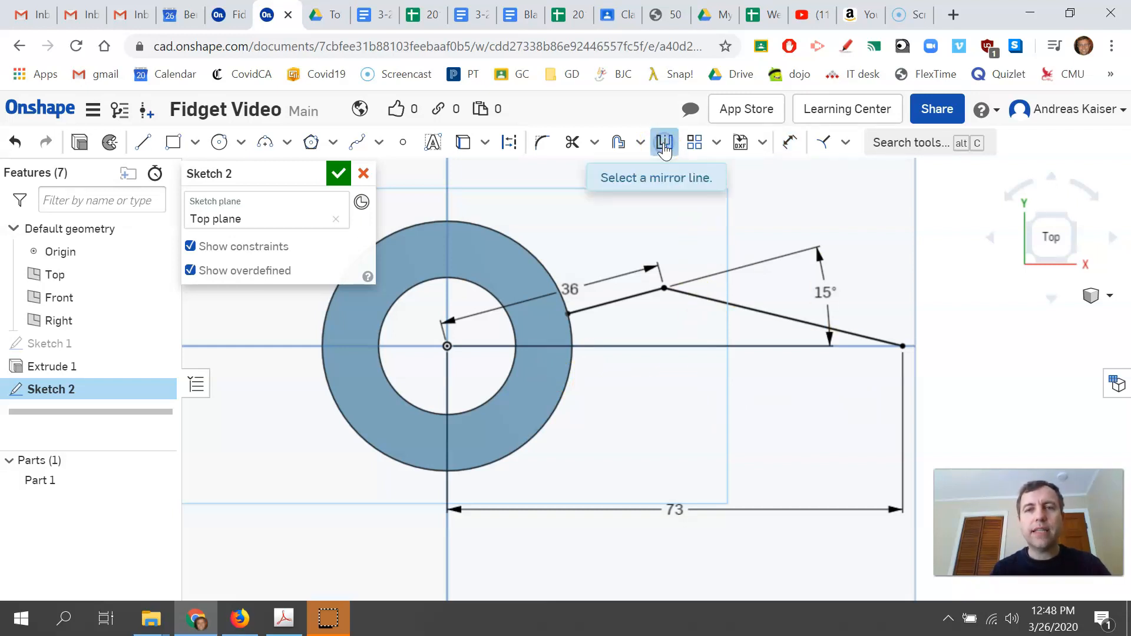
left_click(653, 346)
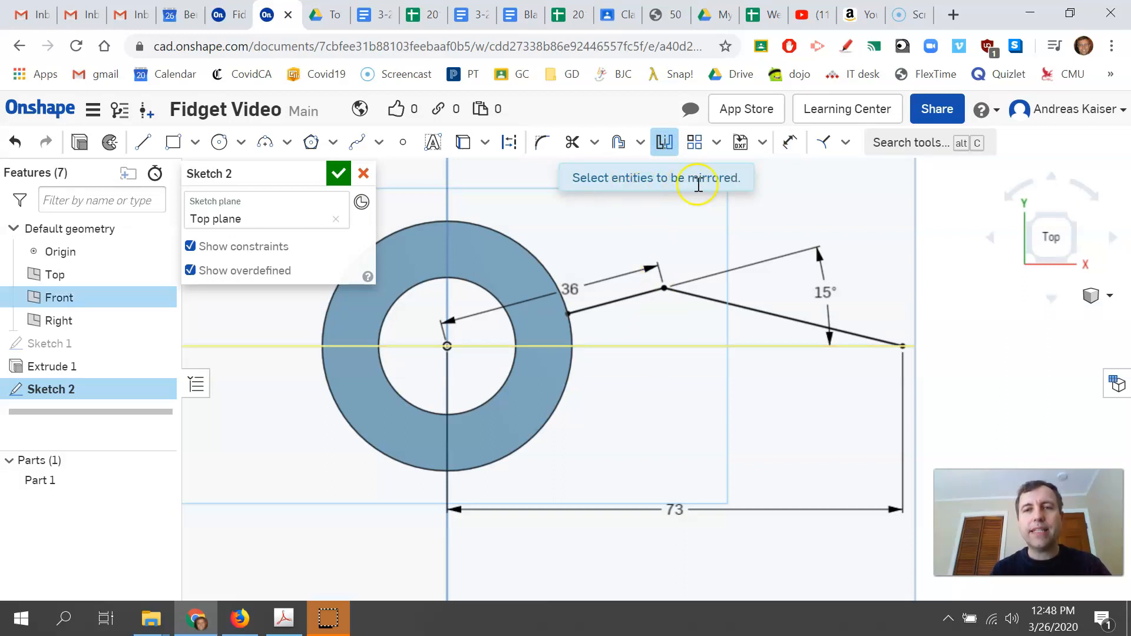
left_click(648, 296)
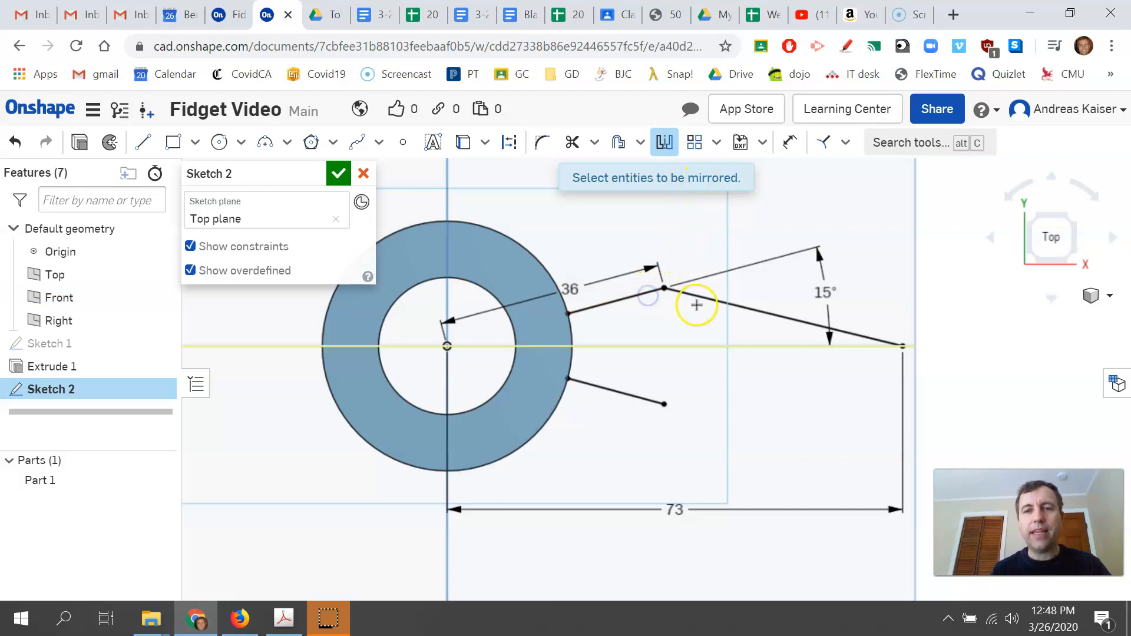
left_click(708, 303)
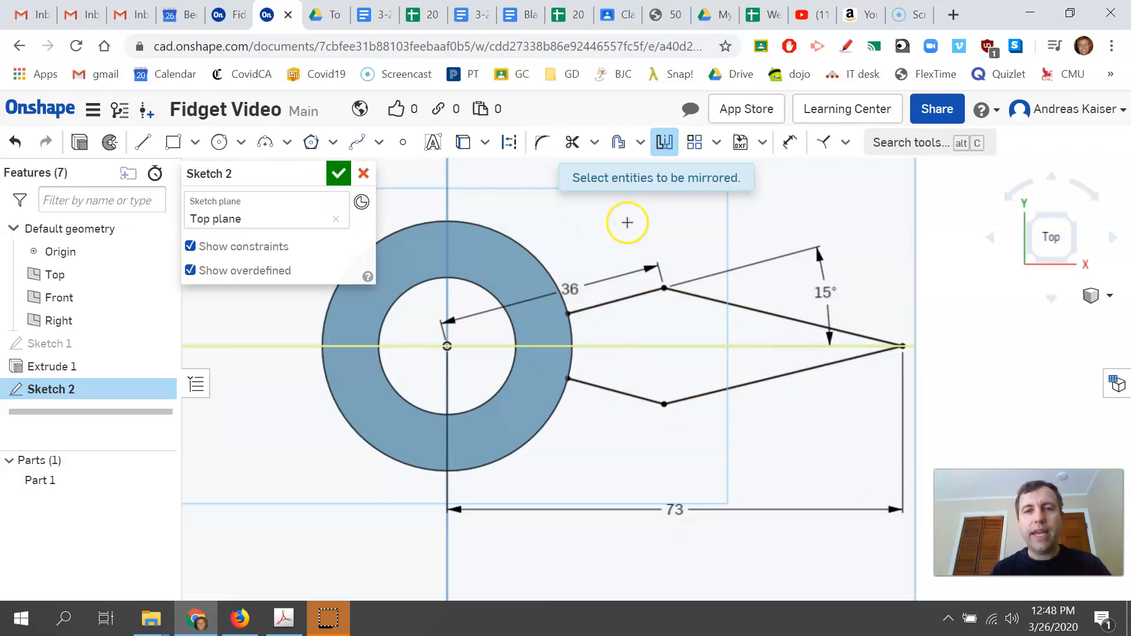
key("Escape")
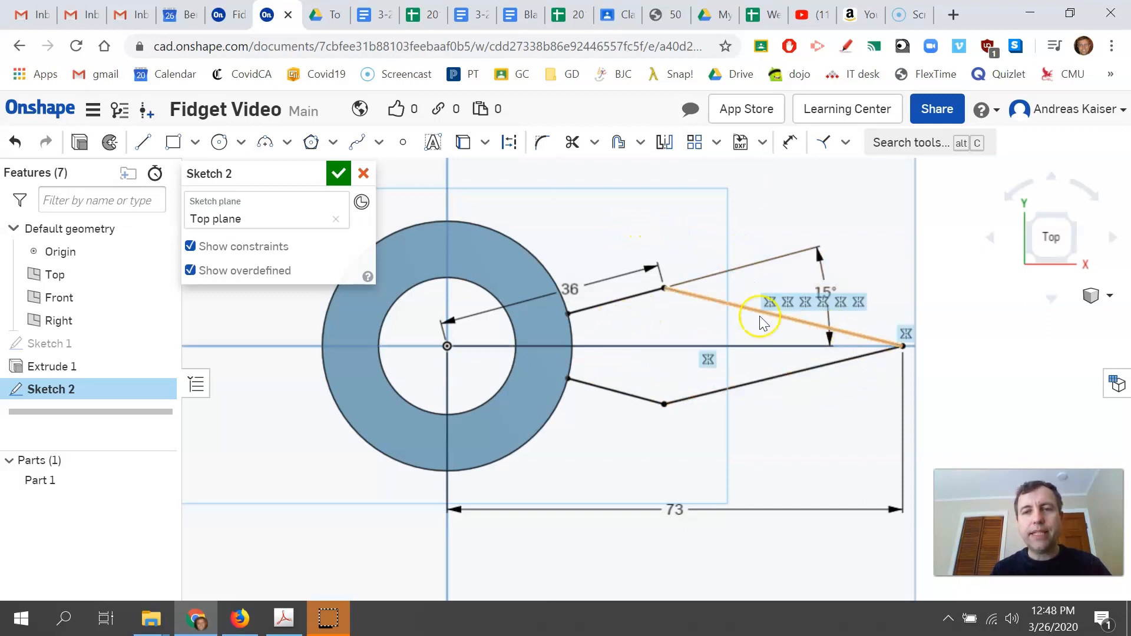
left_click(336, 174)
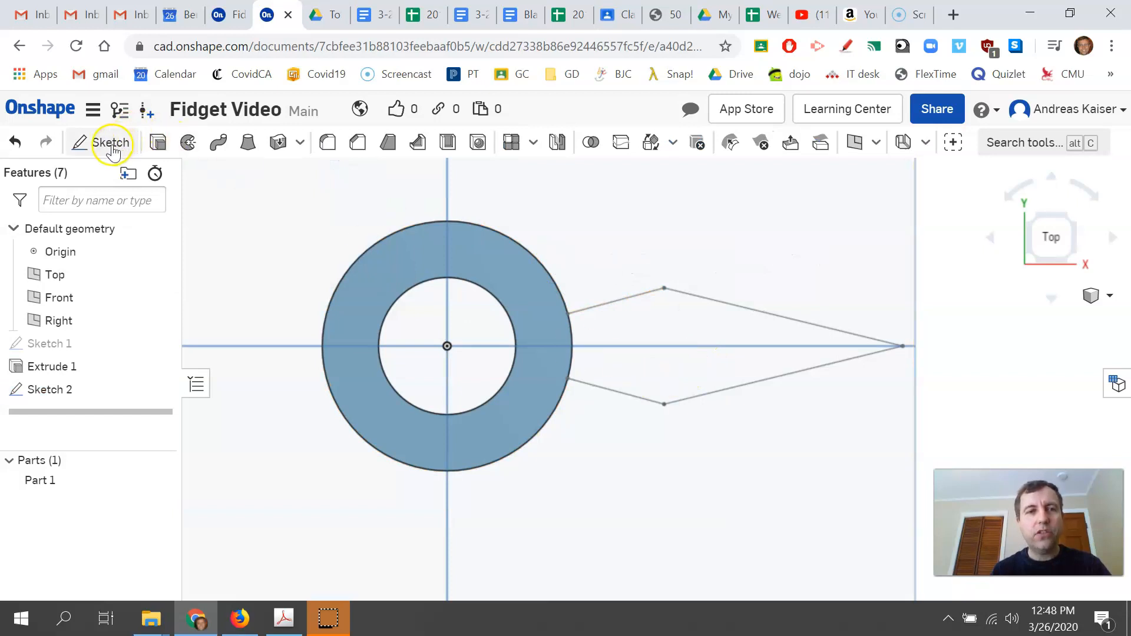
left_click(158, 142)
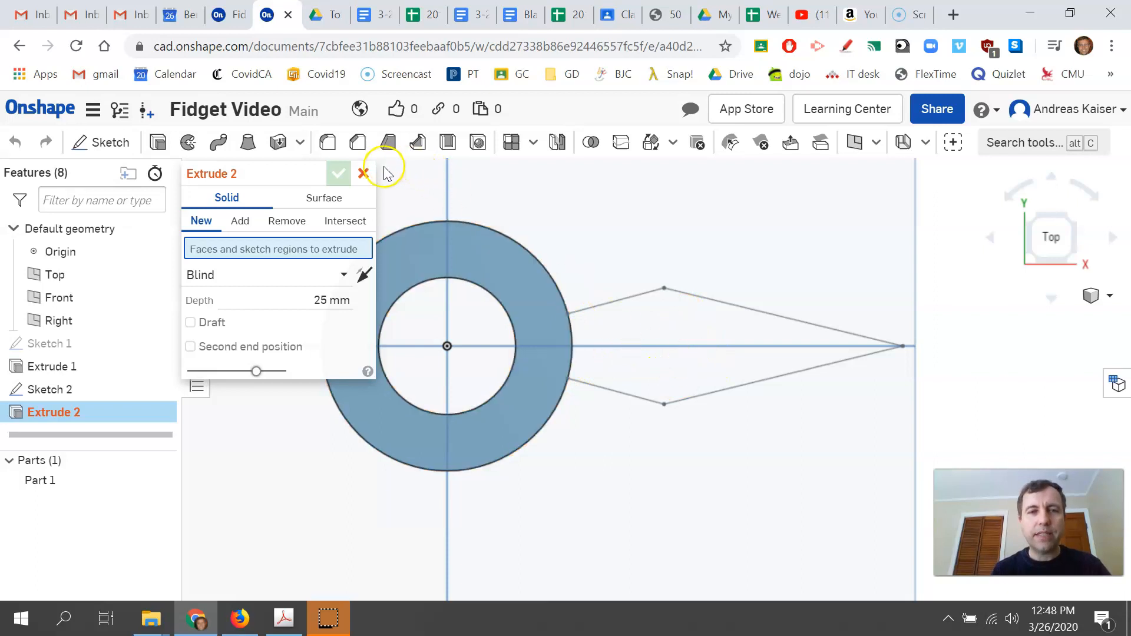
left_click(363, 174)
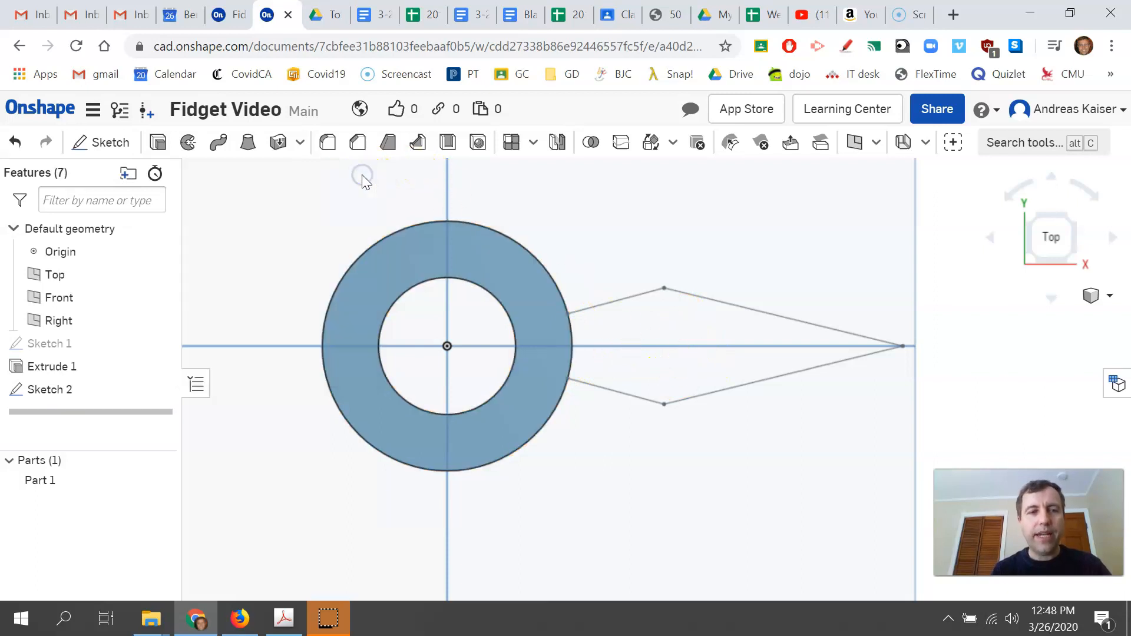
left_click(67, 389)
right_click(67, 392)
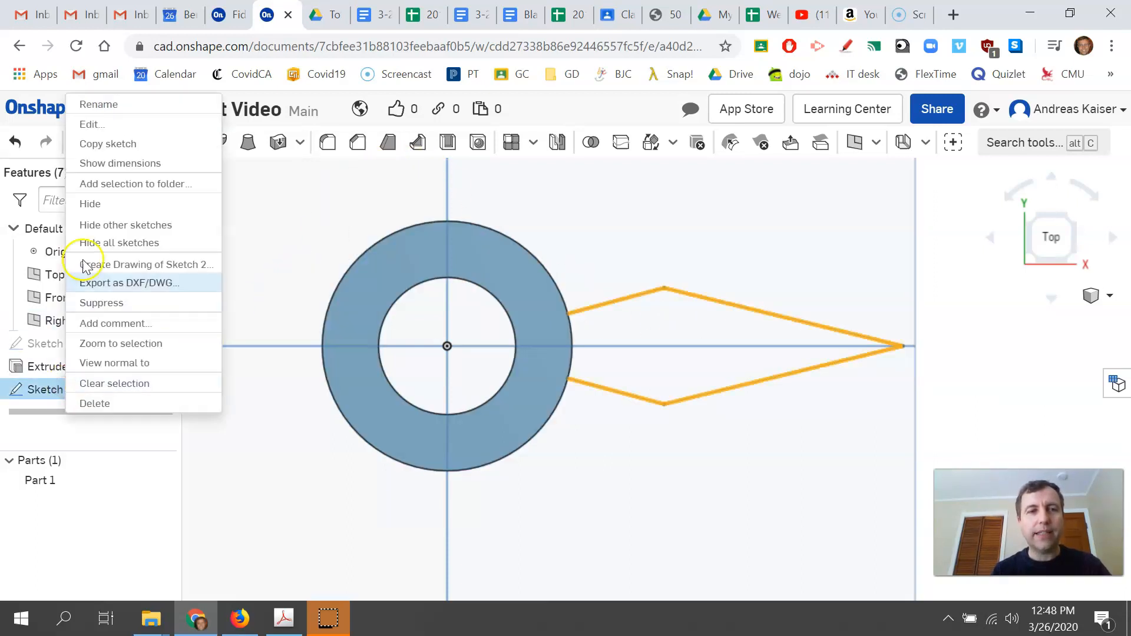
left_click(83, 125)
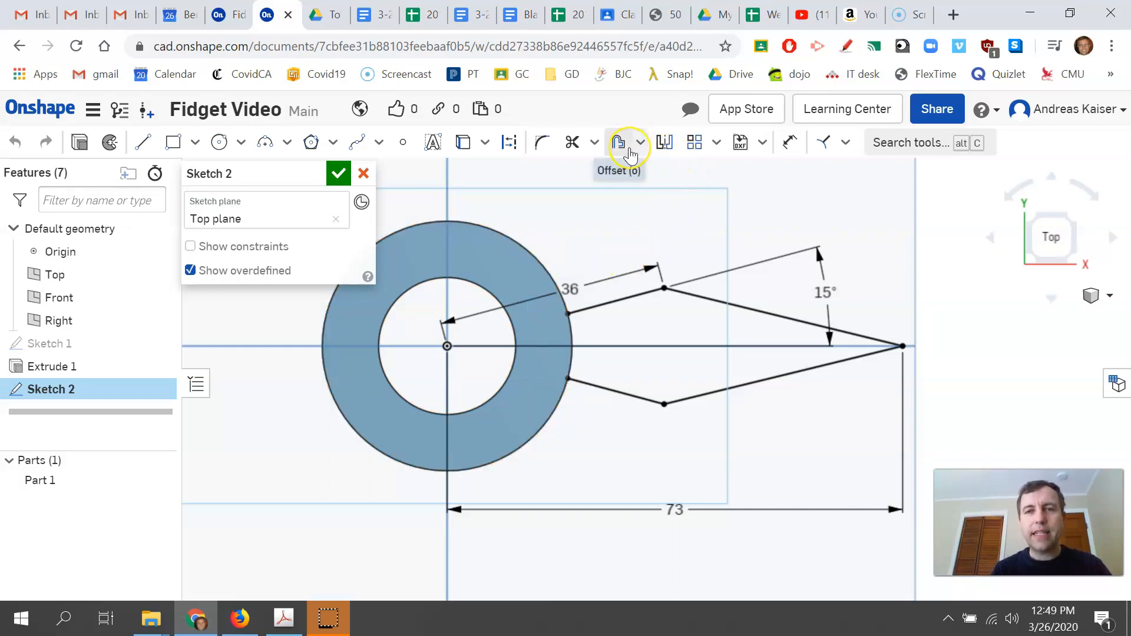
- Project the ring's outer circular edge into the spike sketch with the Use command
left_click(485, 146)
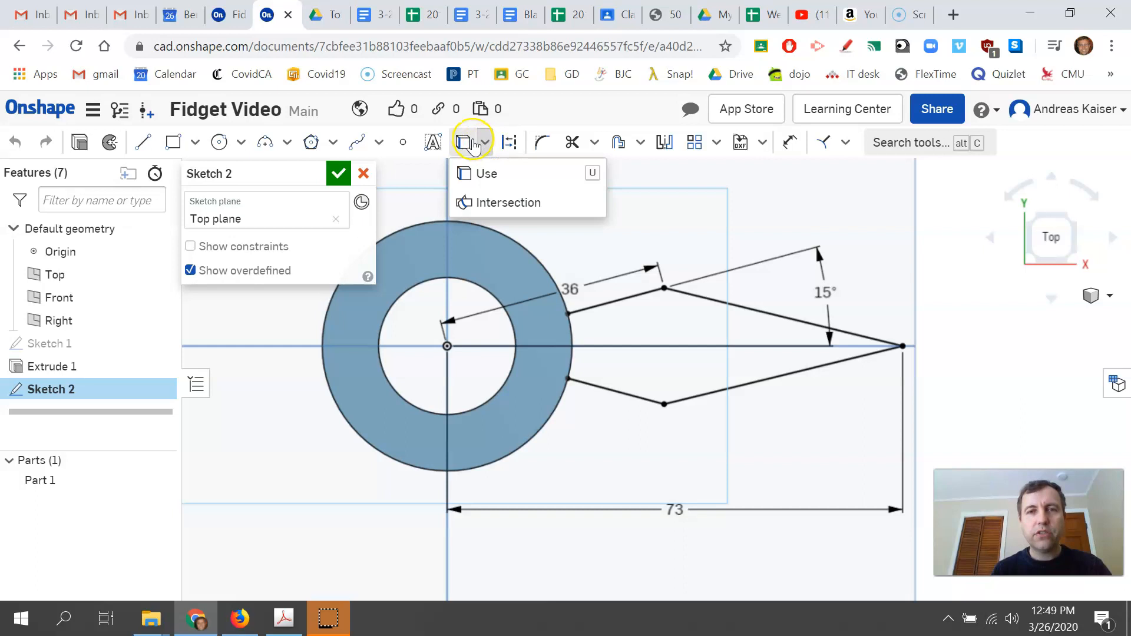
left_click(466, 143)
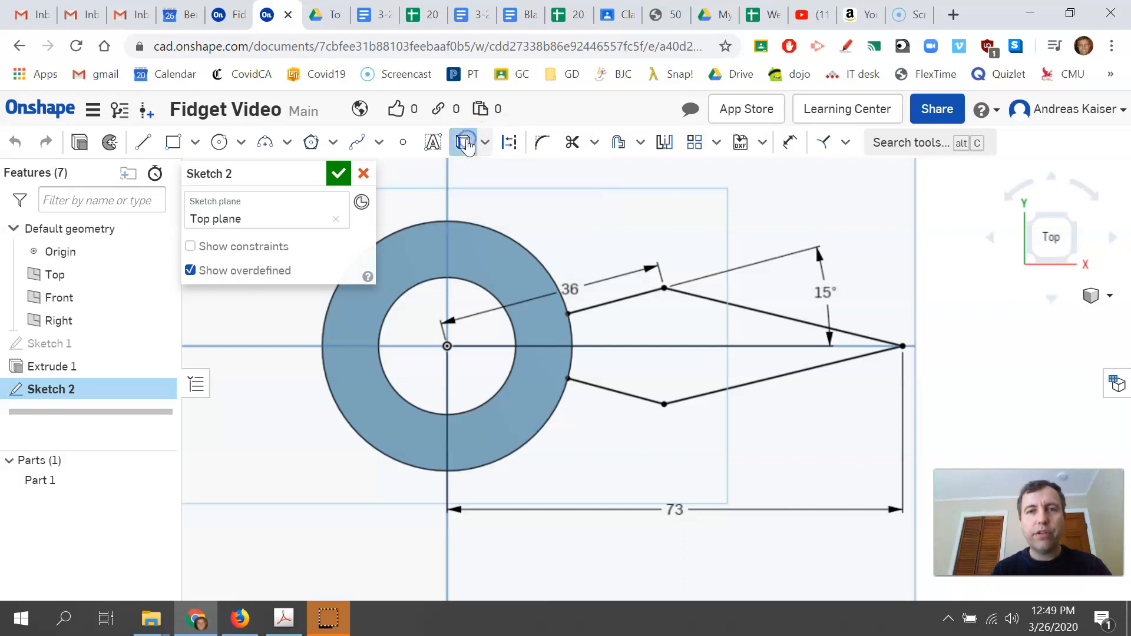
left_click(547, 277)
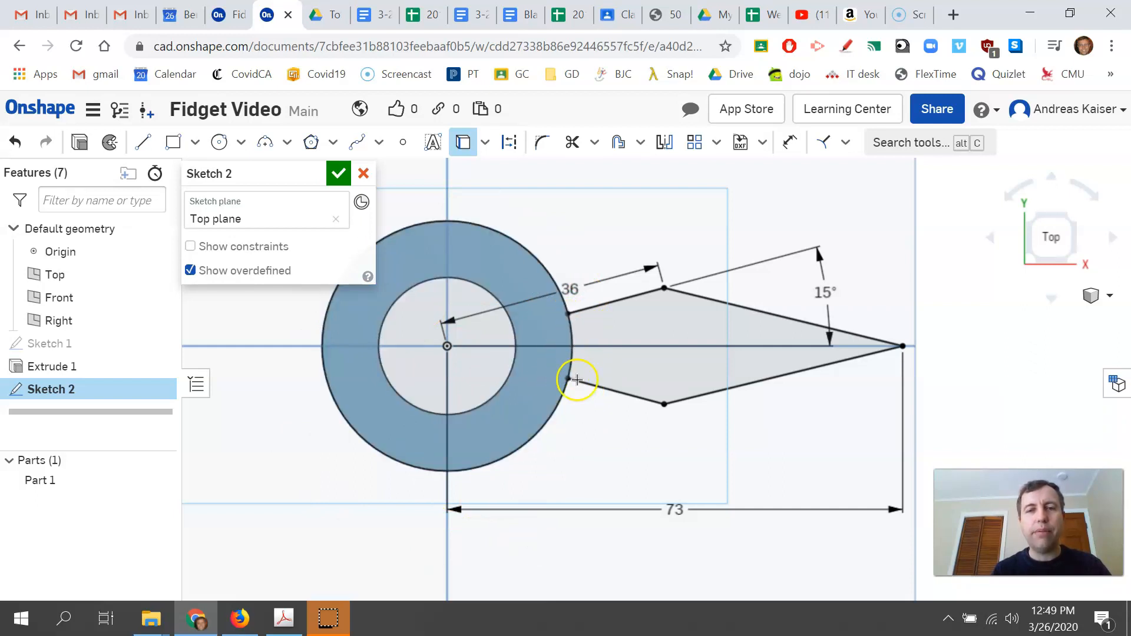
- Trim the projected circle down to the arc between the spike's two inner lines and finish the sketch
left_click(572, 143)
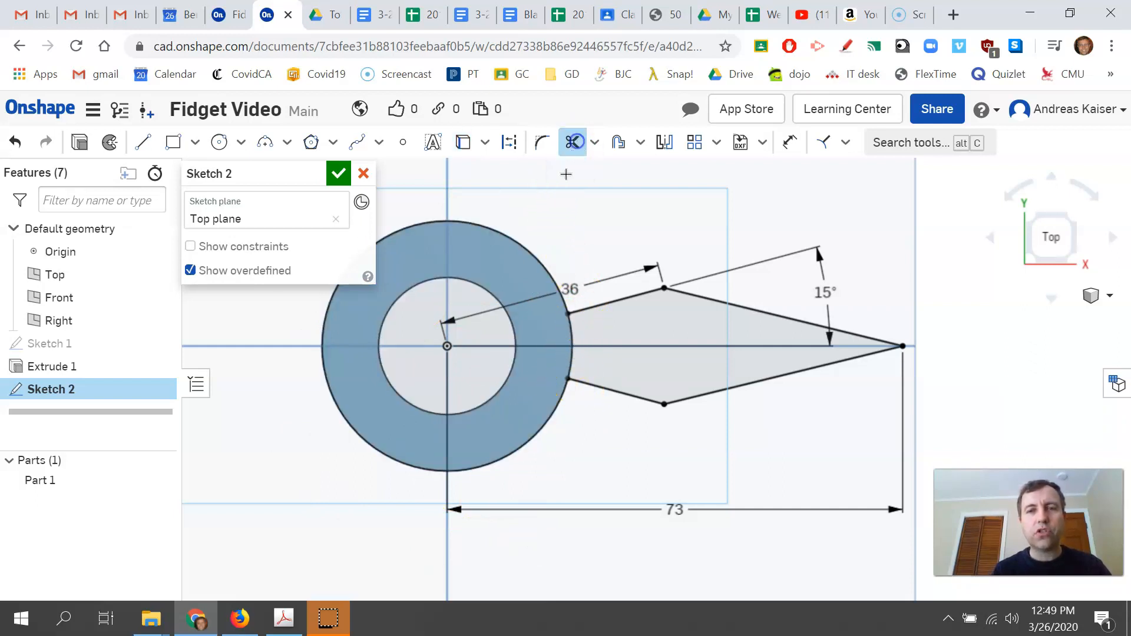
left_click(532, 251)
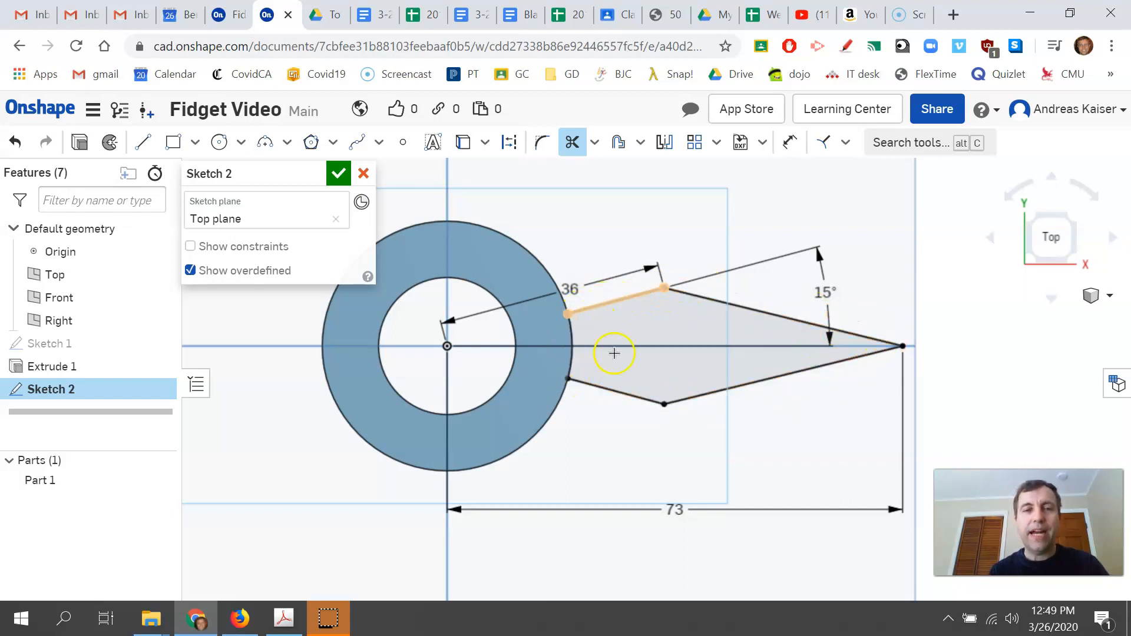
left_click(338, 173)
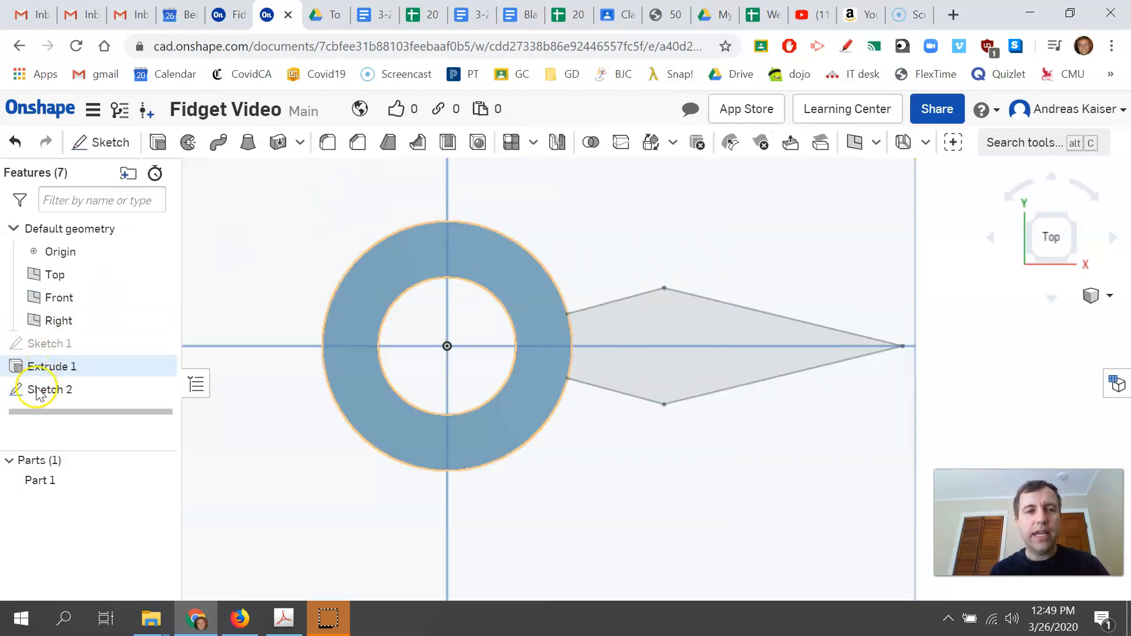
- Extrude the spike profile from Sketch 2 with Add, Up to face, ending at the ring's upper face and merged with Part 1
left_click(156, 142)
left_click(235, 221)
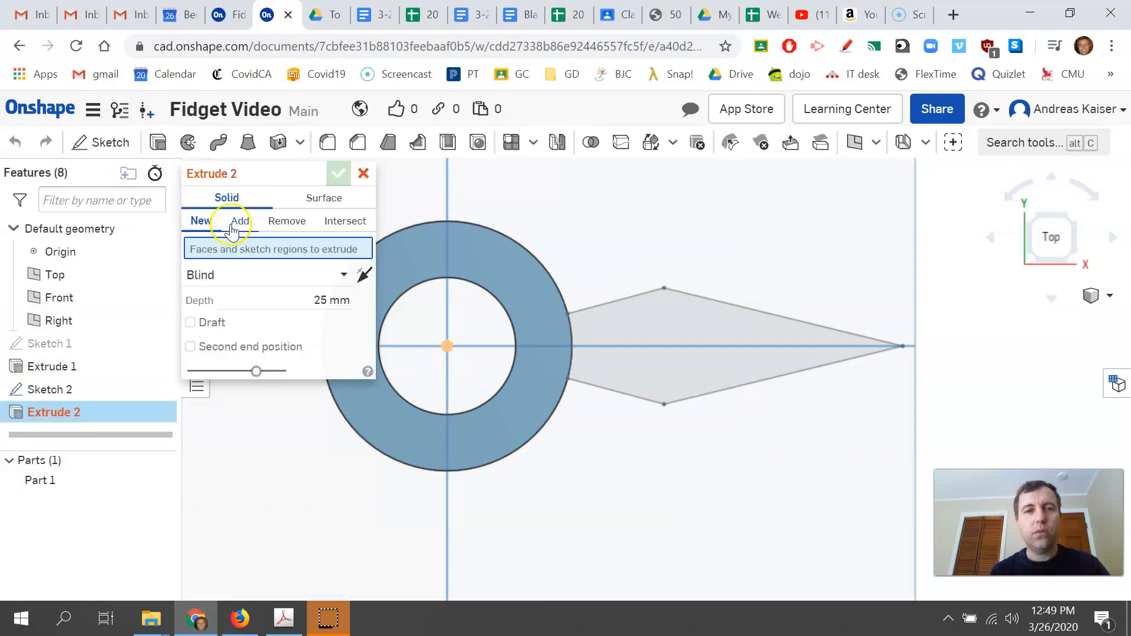
left_click(65, 391)
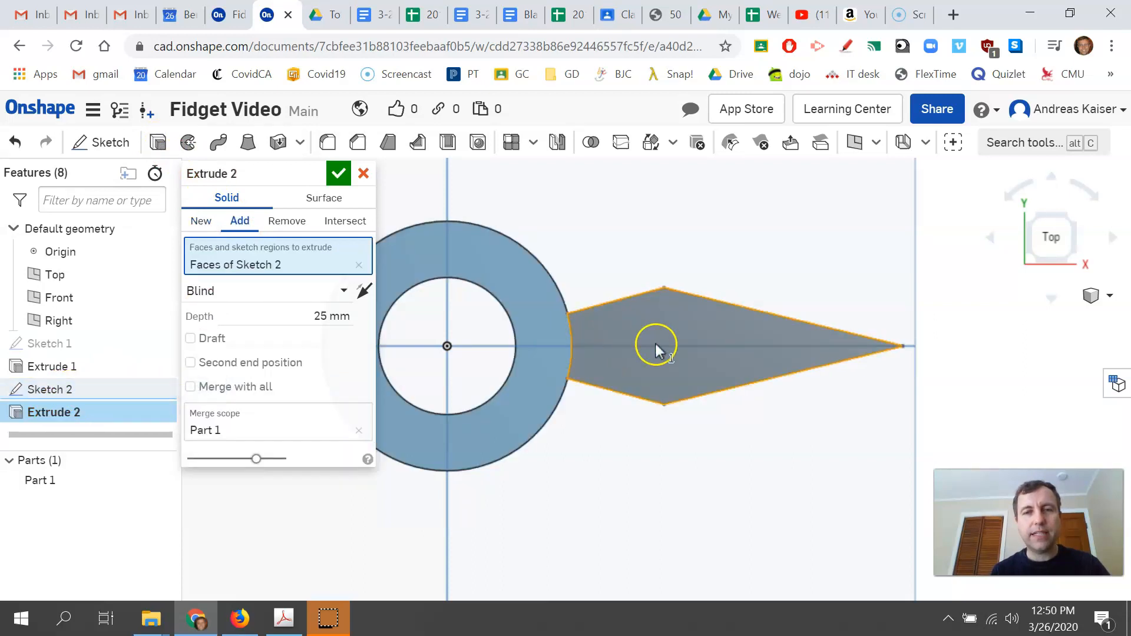
right_click_drag(762, 458, 765, 409)
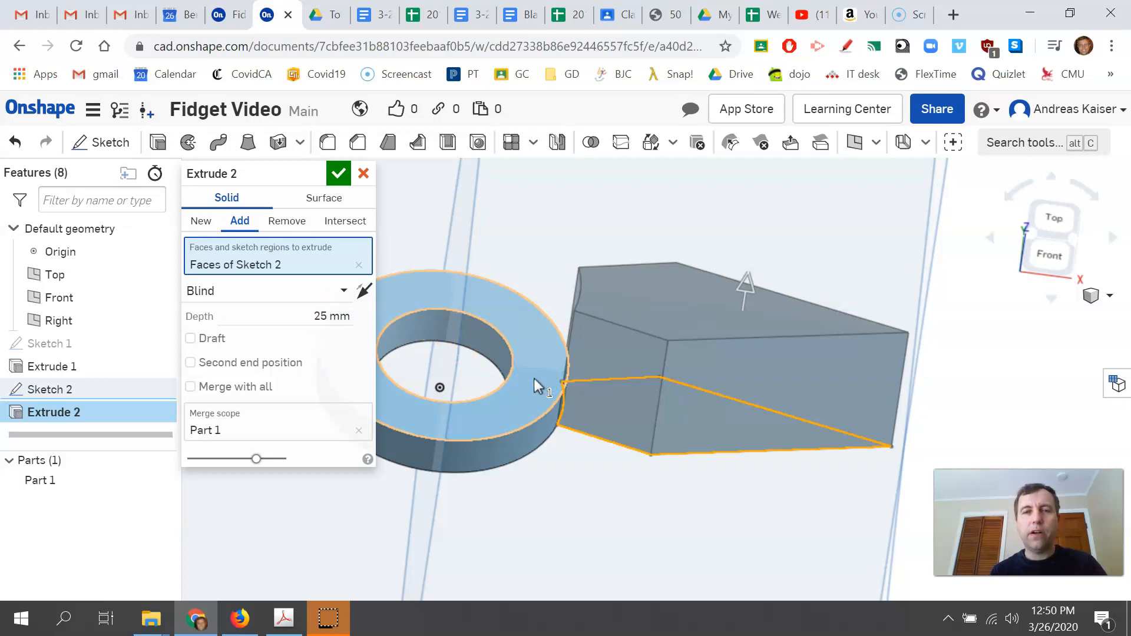
left_click(281, 290)
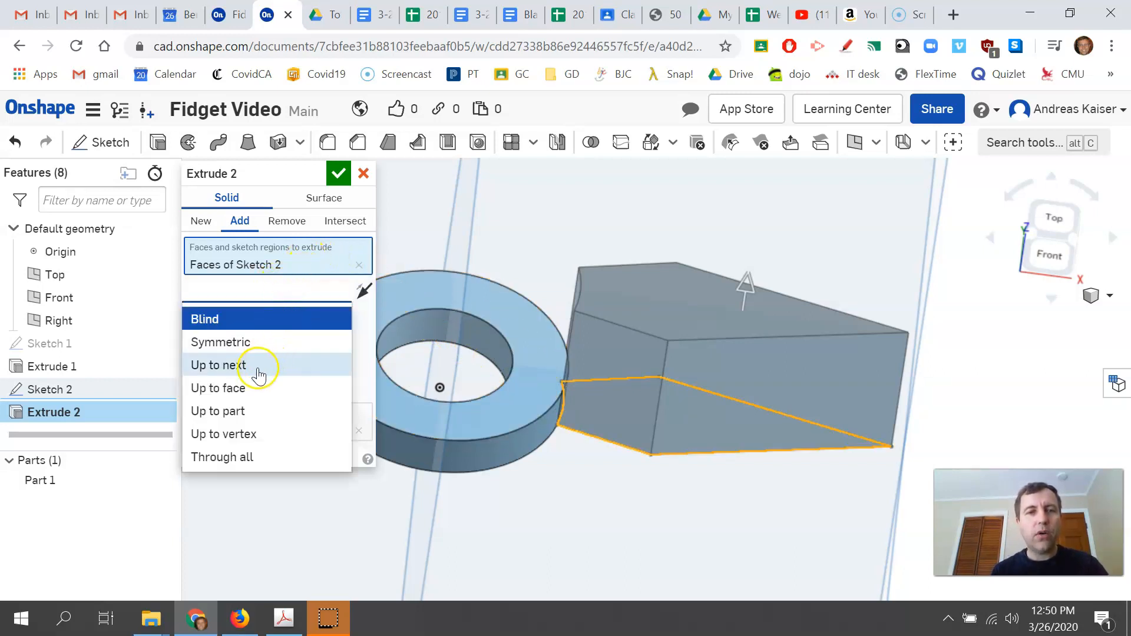
left_click(251, 388)
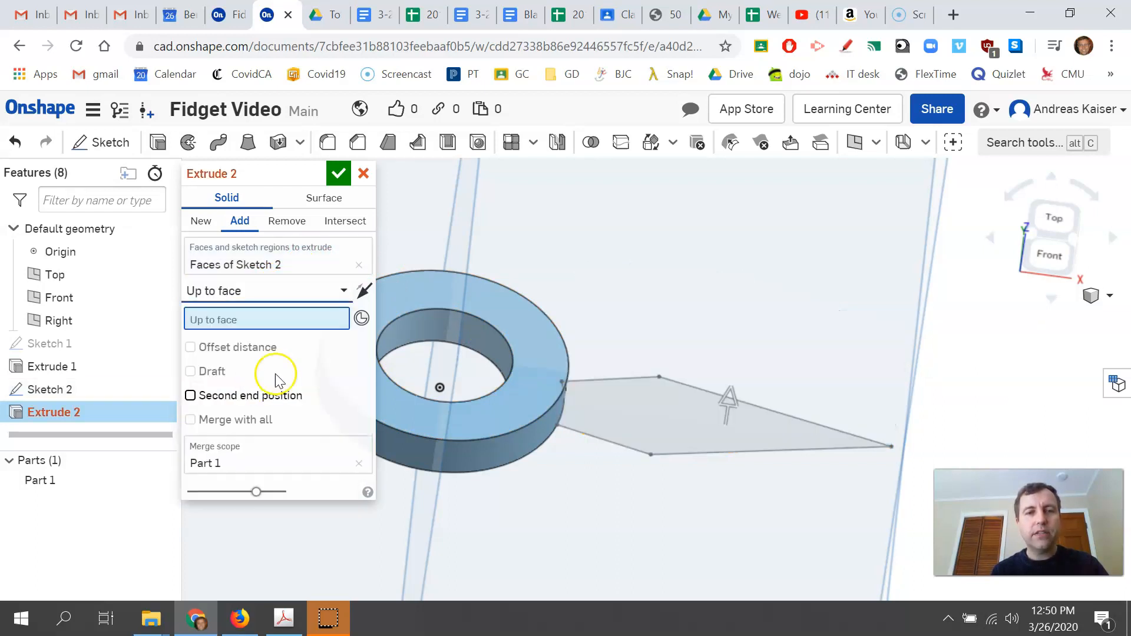
left_click(519, 323)
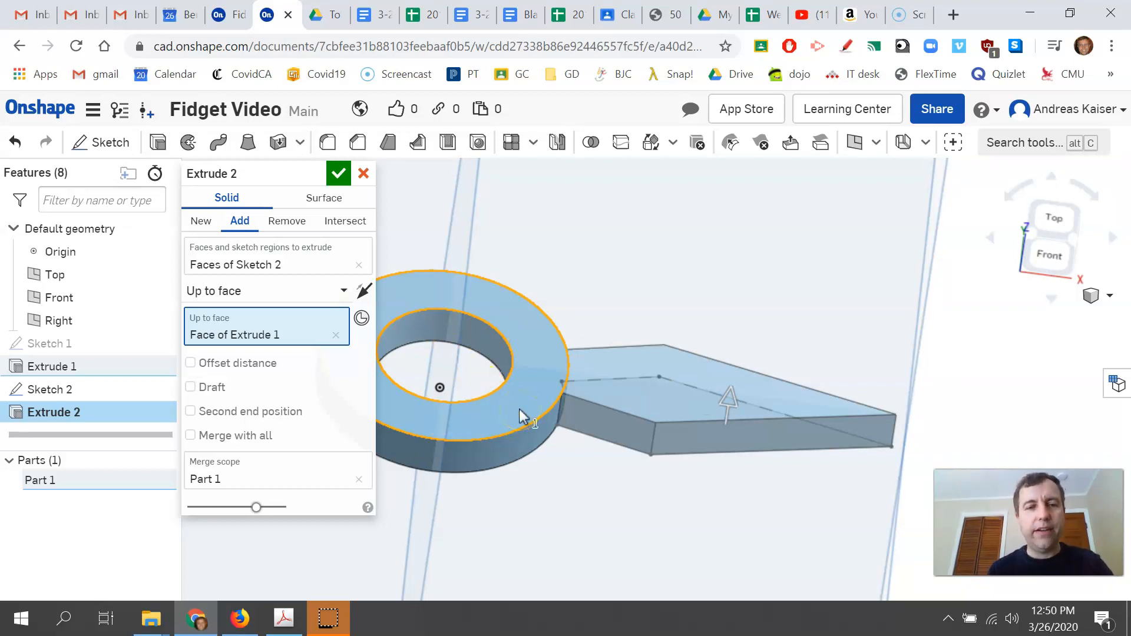
left_click(338, 175)
scroll(789, 292, "down", 3)
right_click_drag(787, 290, 937, 293)
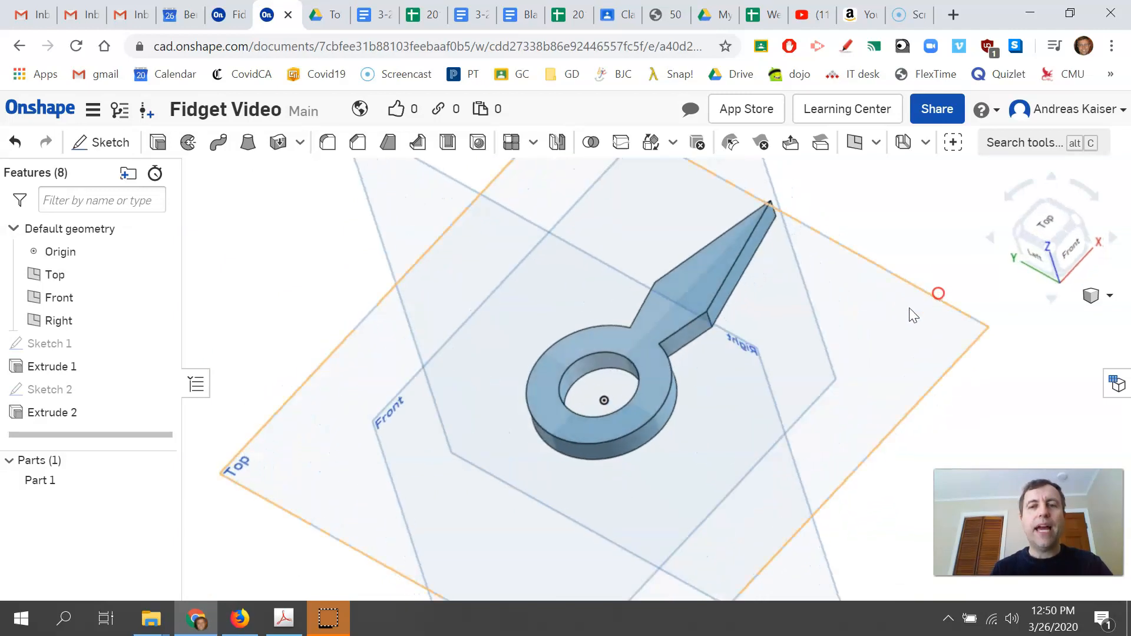
- Consult the Ex-34 drawing in Adobe Acrobat and start a new sketch on the Front plane
left_click(285, 626)
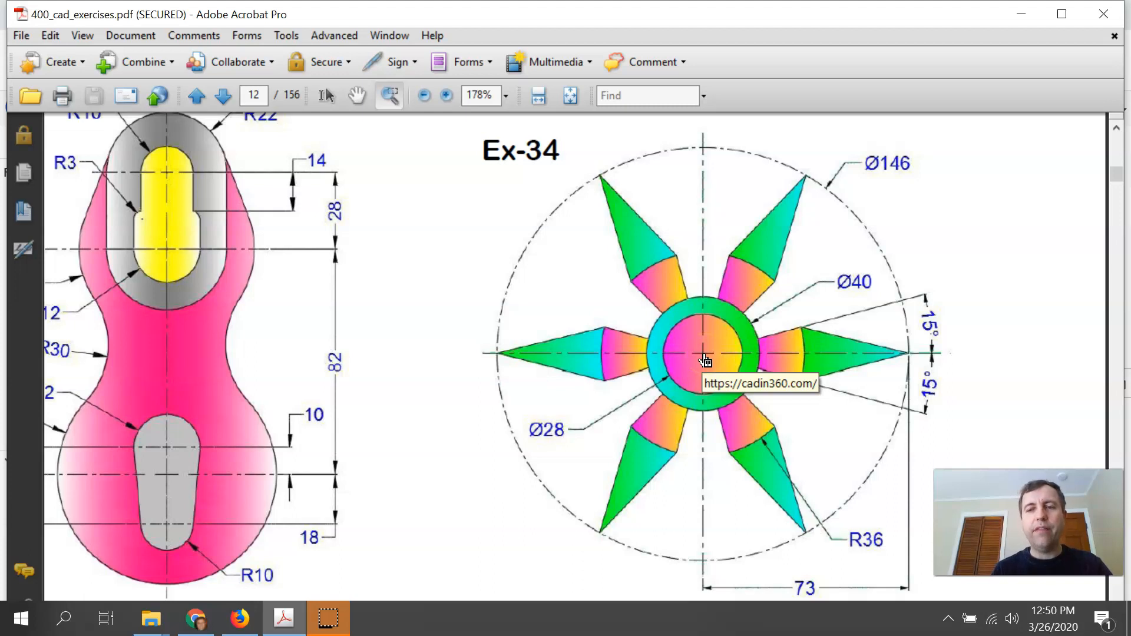
left_click(1026, 11)
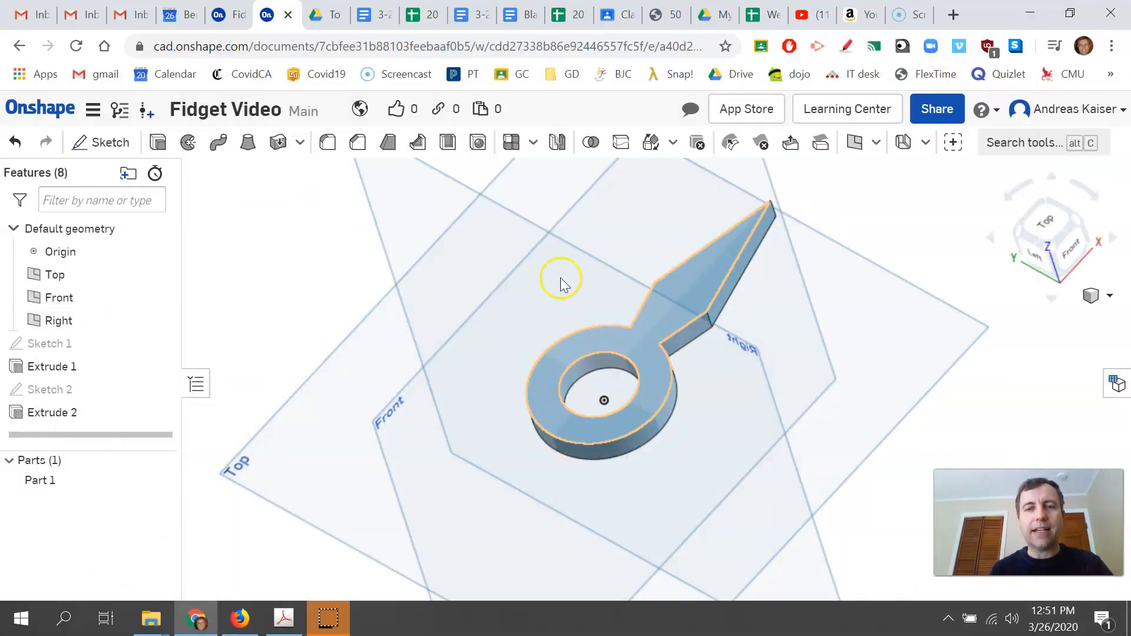
right_click_drag(681, 512, 675, 468)
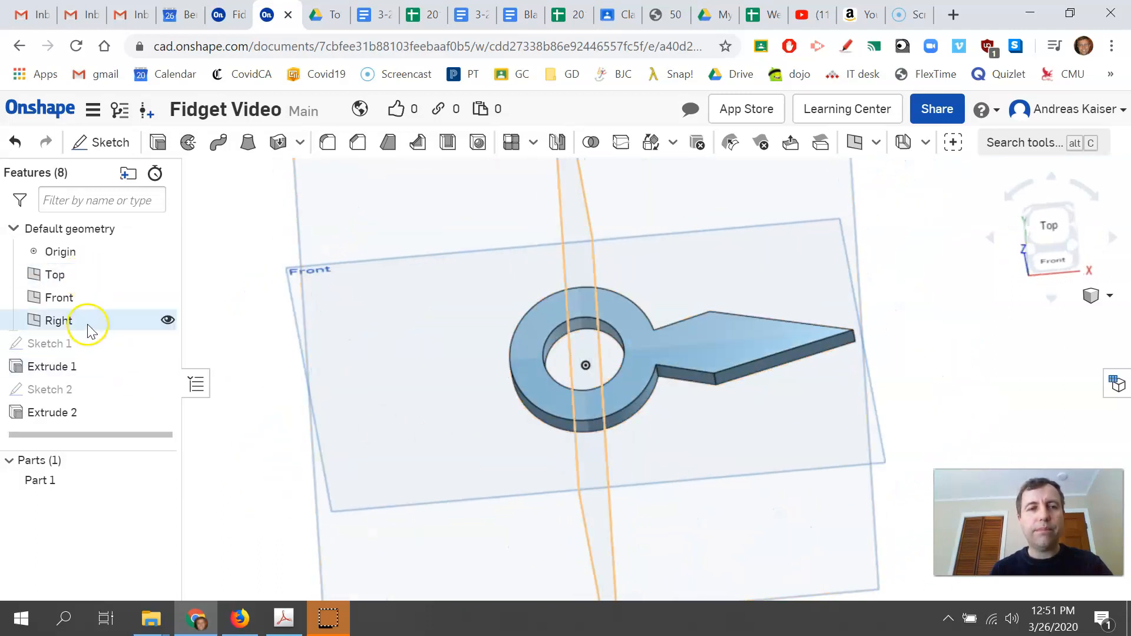
right_click_drag(644, 450, 844, 395)
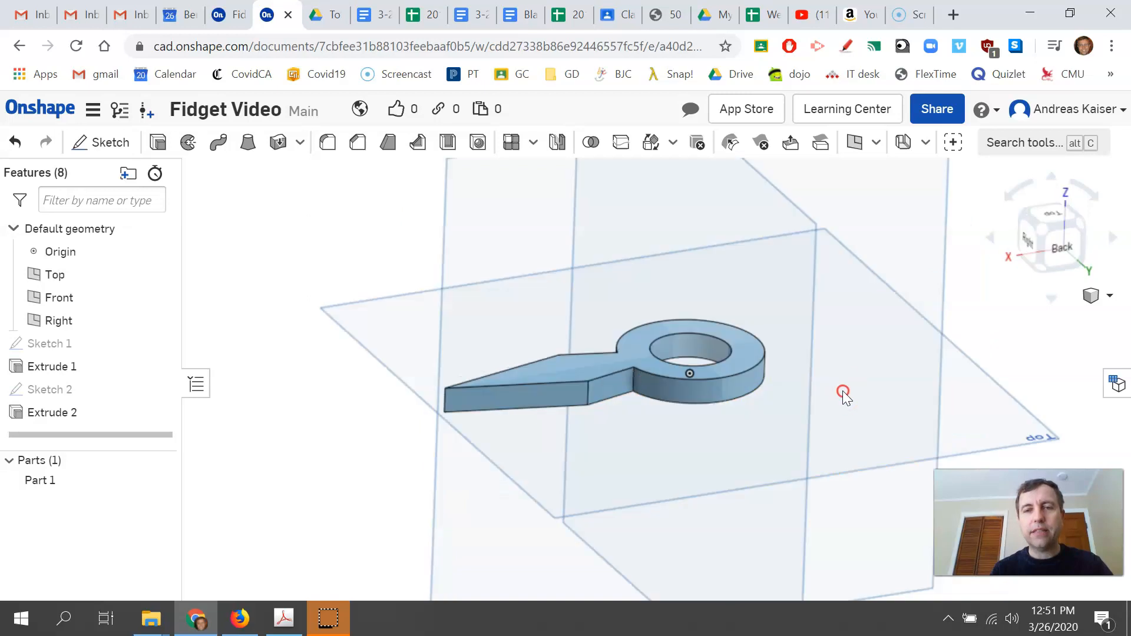
left_click(61, 297)
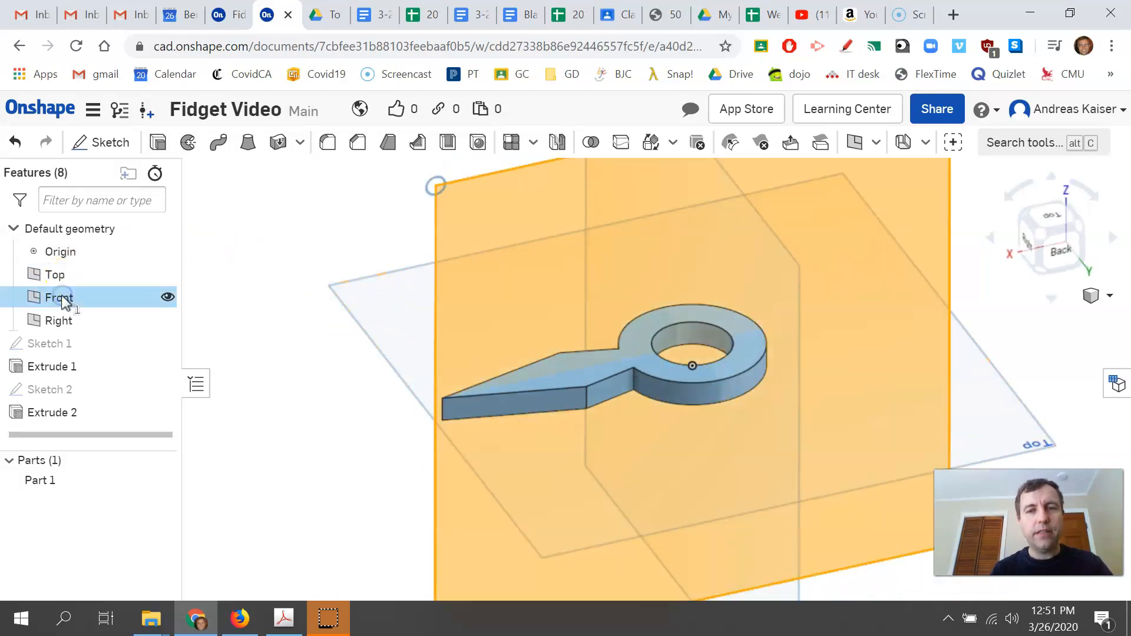
right_click(64, 302)
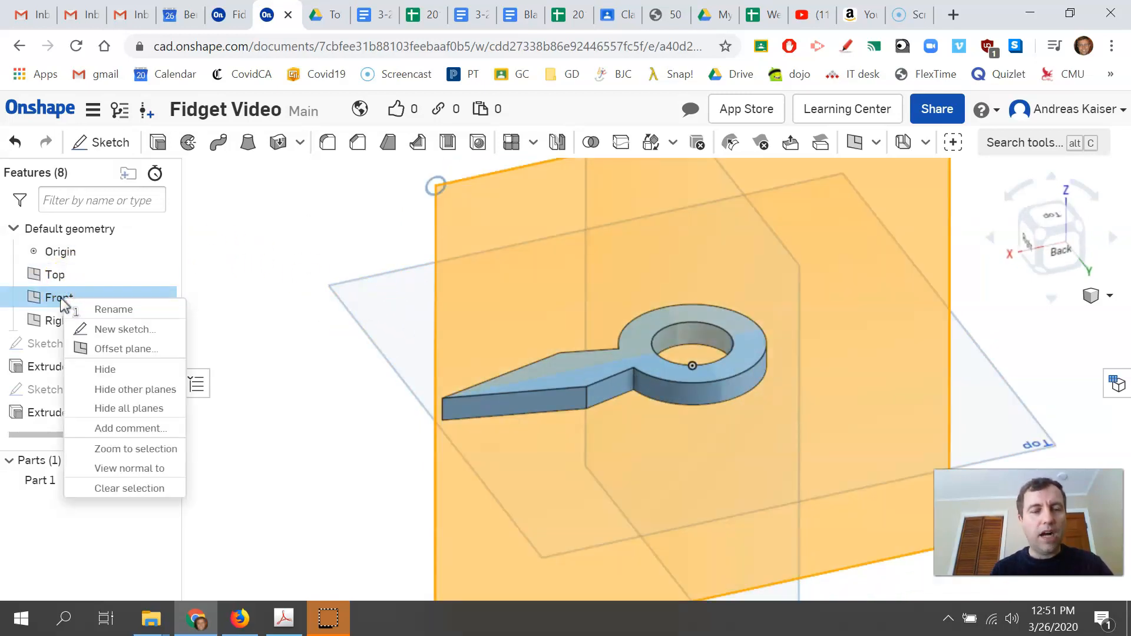
key("n")
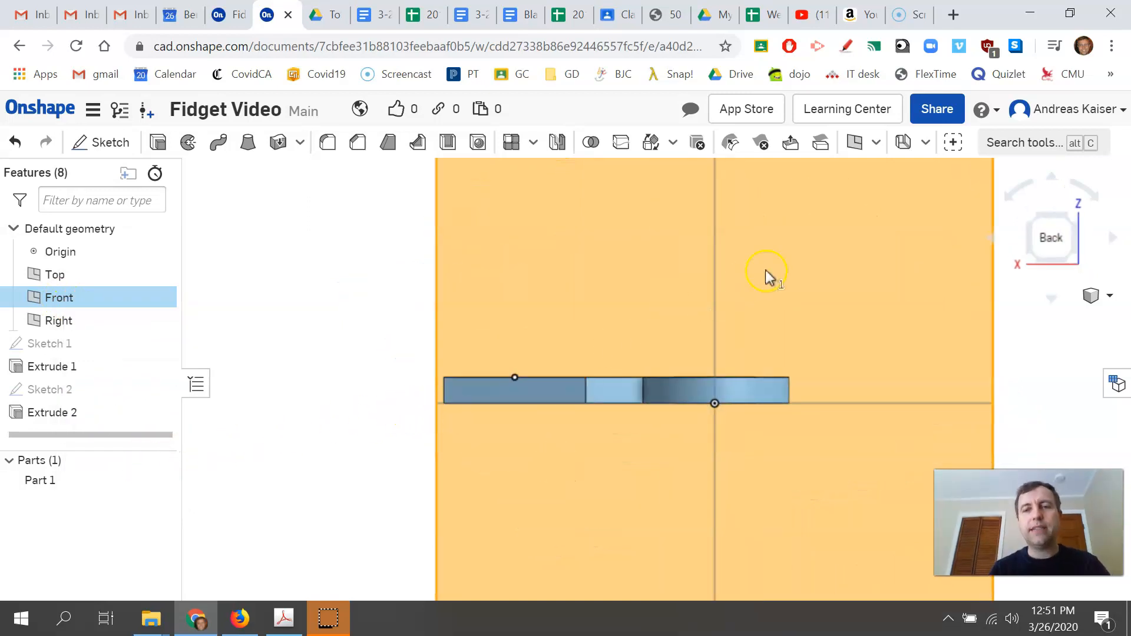
left_click(99, 142)
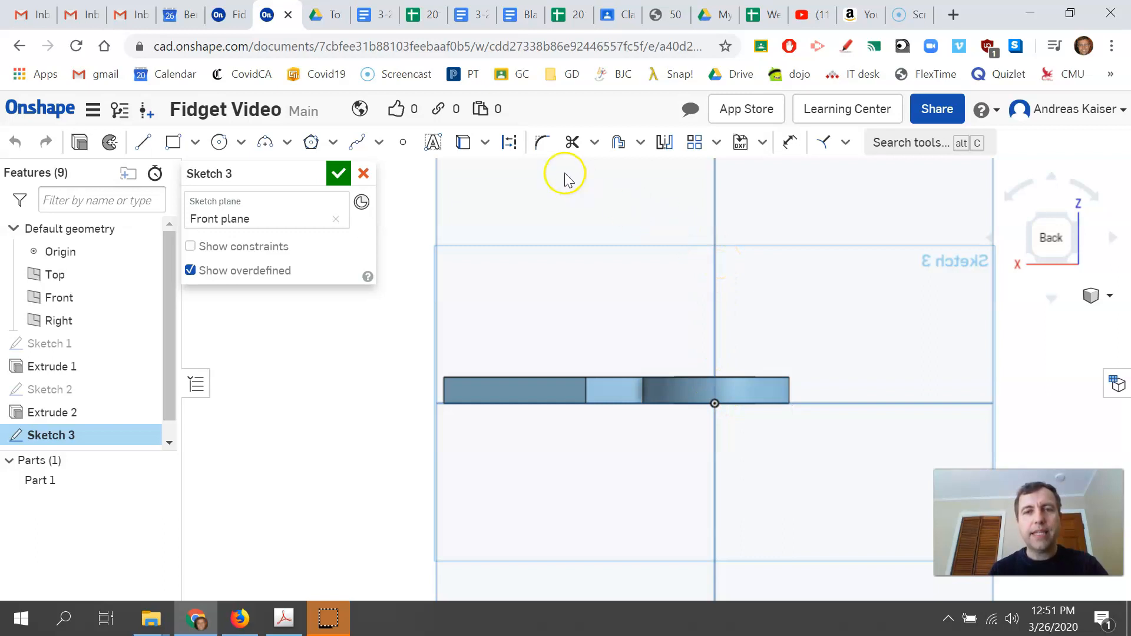
- Sketch a vertical construction line about 28 mm long upward from the origin through the ring's centre and finish the sketch
left_click(512, 144)
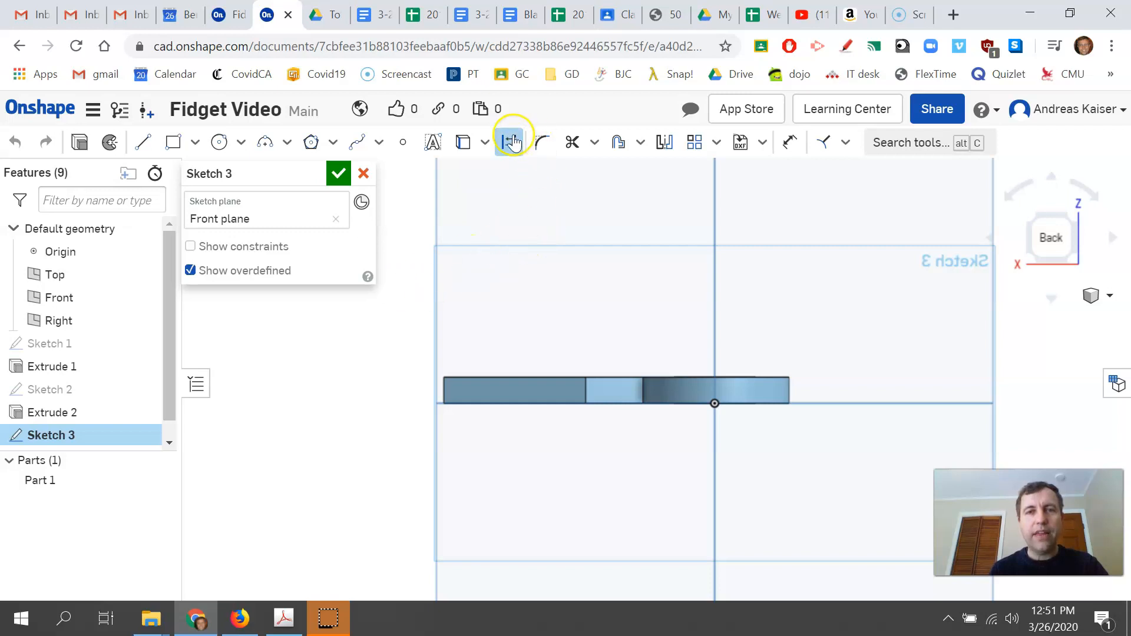
left_click(143, 142)
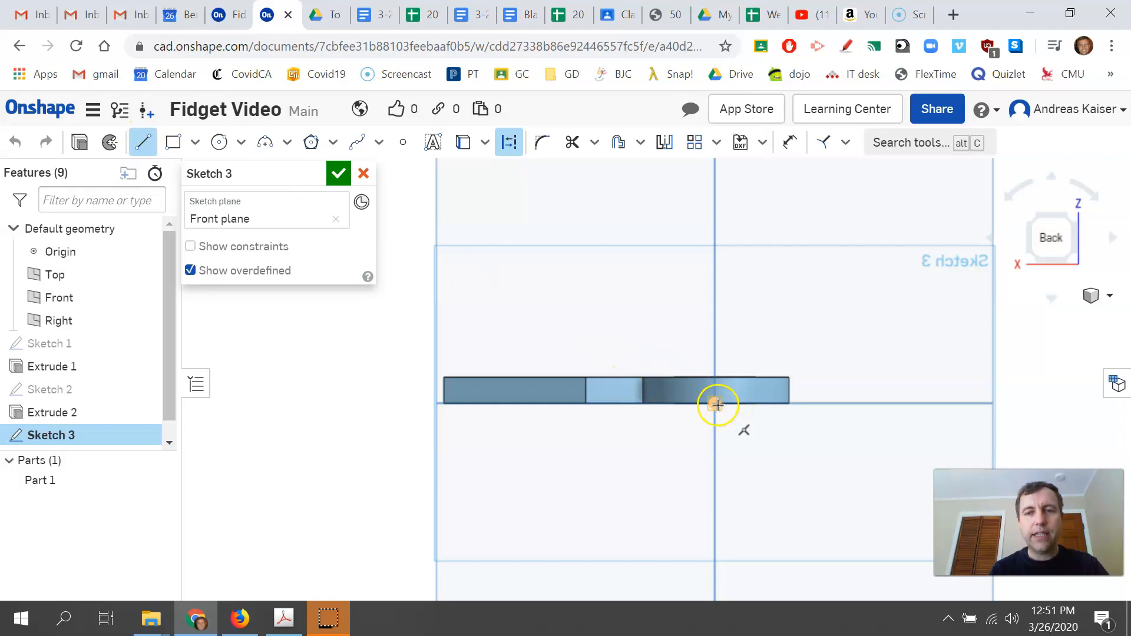
mouse_move(719, 398)
left_mouse_down()
mouse_move(722, 283)
mouse_move(704, 271)
mouse_move(648, 271)
left_mouse_up()
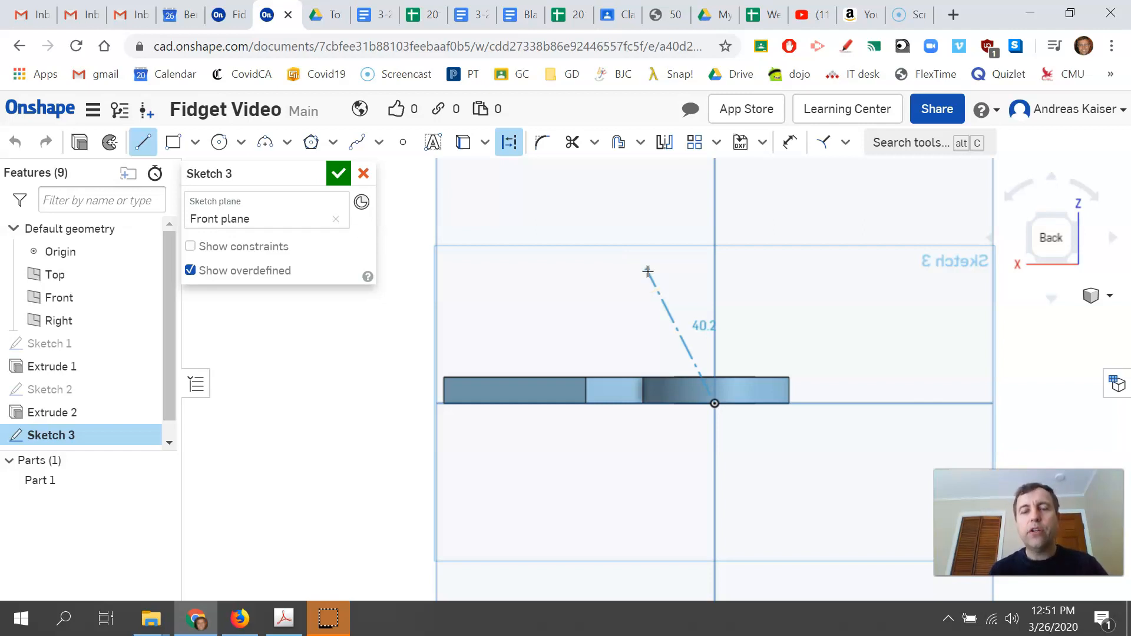
mouse_move(648, 271)
left_mouse_down()
mouse_move(679, 263)
mouse_move(628, 266)
mouse_move(628, 277)
mouse_move(752, 253)
mouse_move(714, 254)
mouse_move(714, 298)
left_mouse_up()
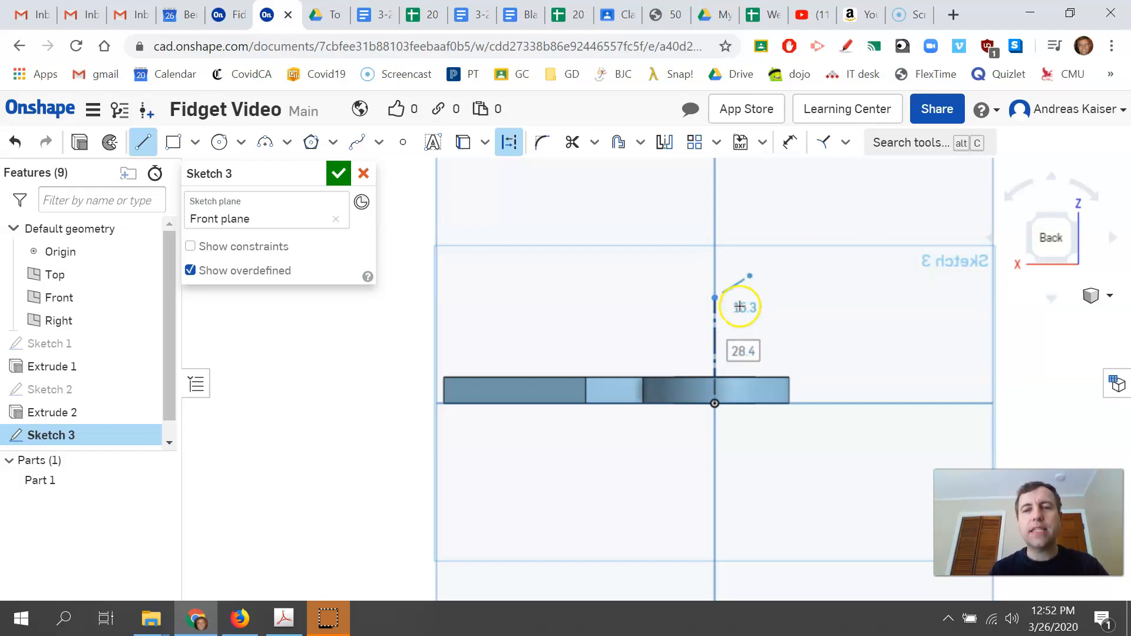
key("Escape")
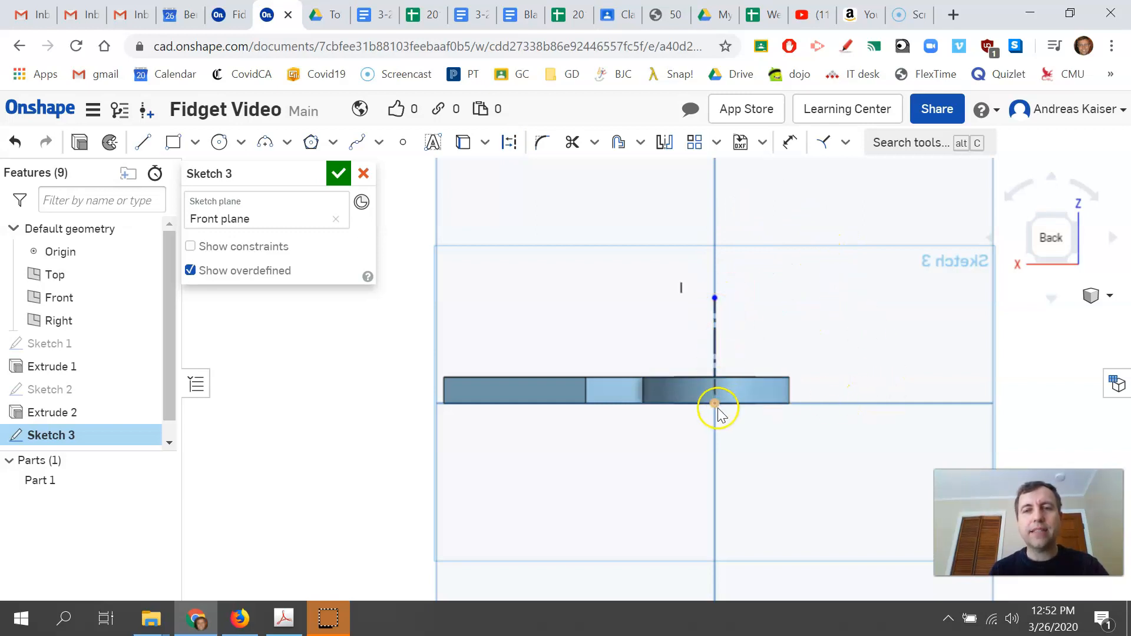
left_click(339, 175)
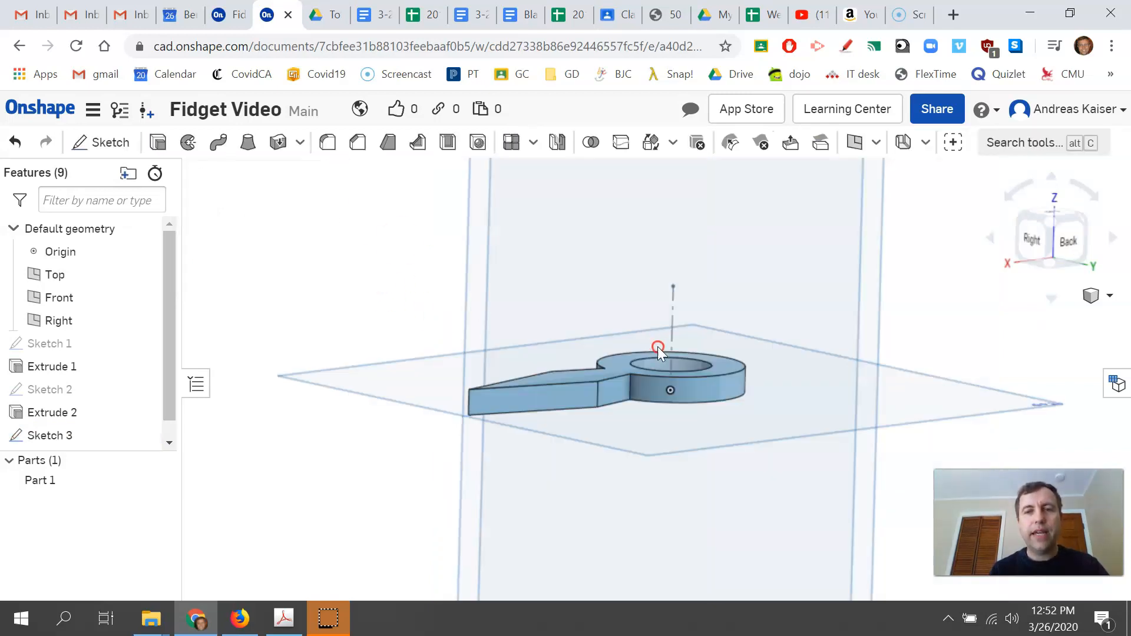
- Start a circular pattern of type Feature pattern with the spike's Extrude 2 as the feature to repeat
mouse_move(642, 366)
right_mouse_down()
mouse_move(661, 363)
mouse_move(656, 352)
mouse_move(645, 371)
right_mouse_up()
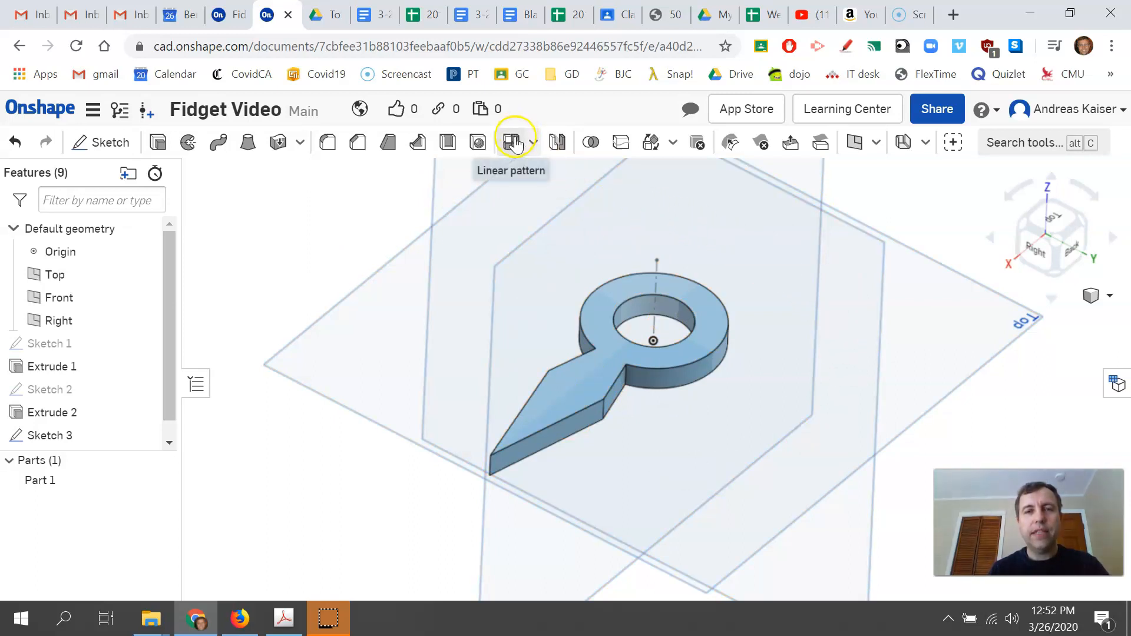
left_click(533, 143)
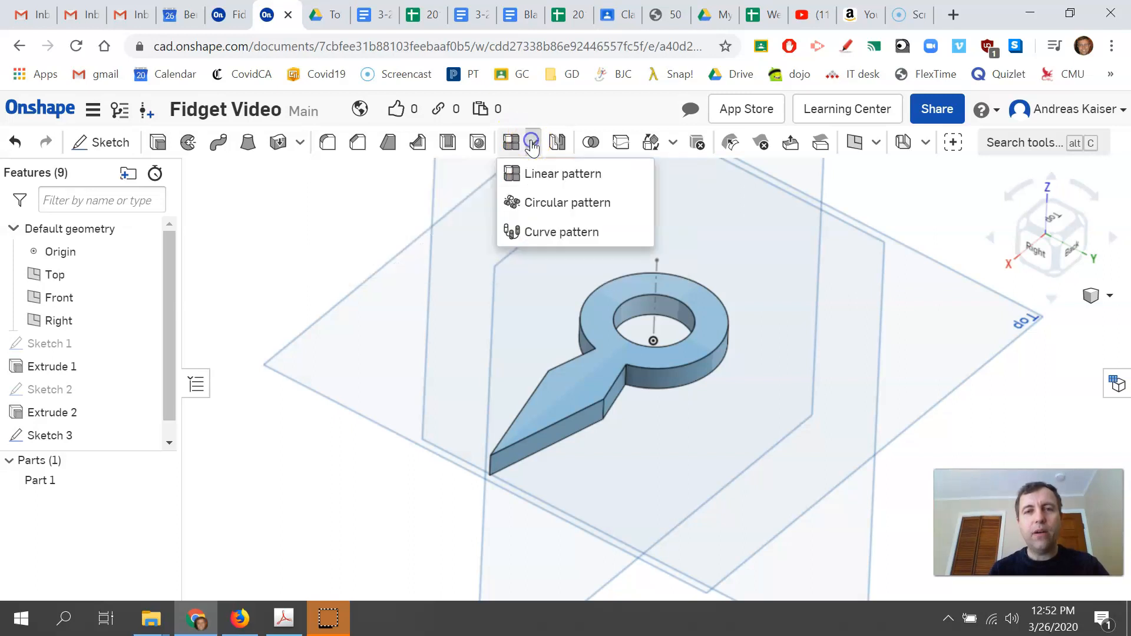
left_click(544, 206)
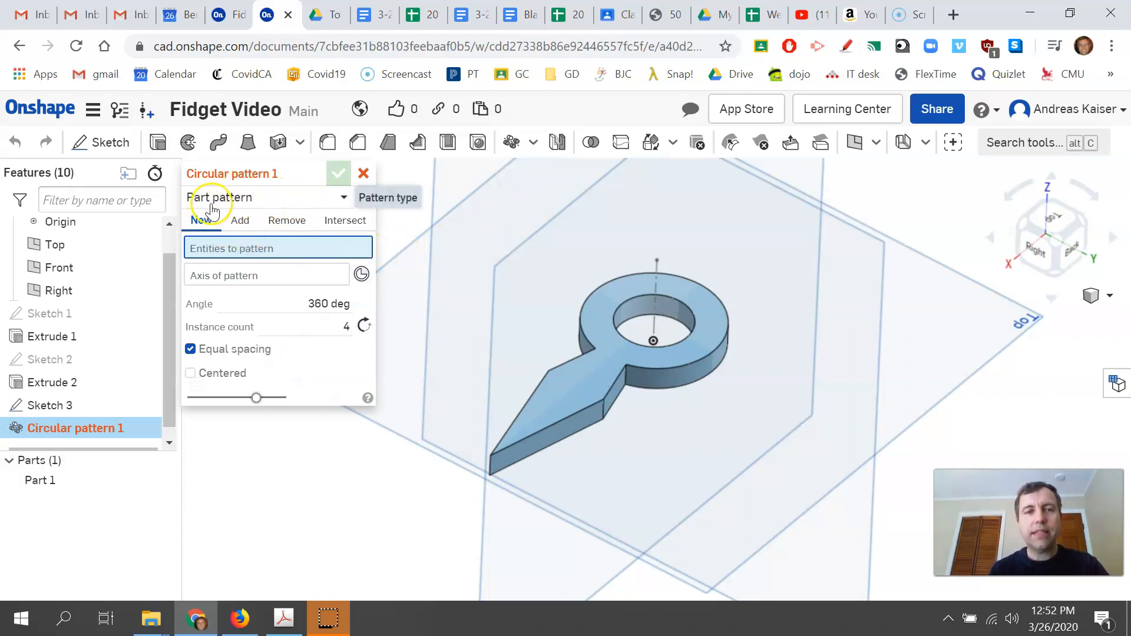
left_click(343, 198)
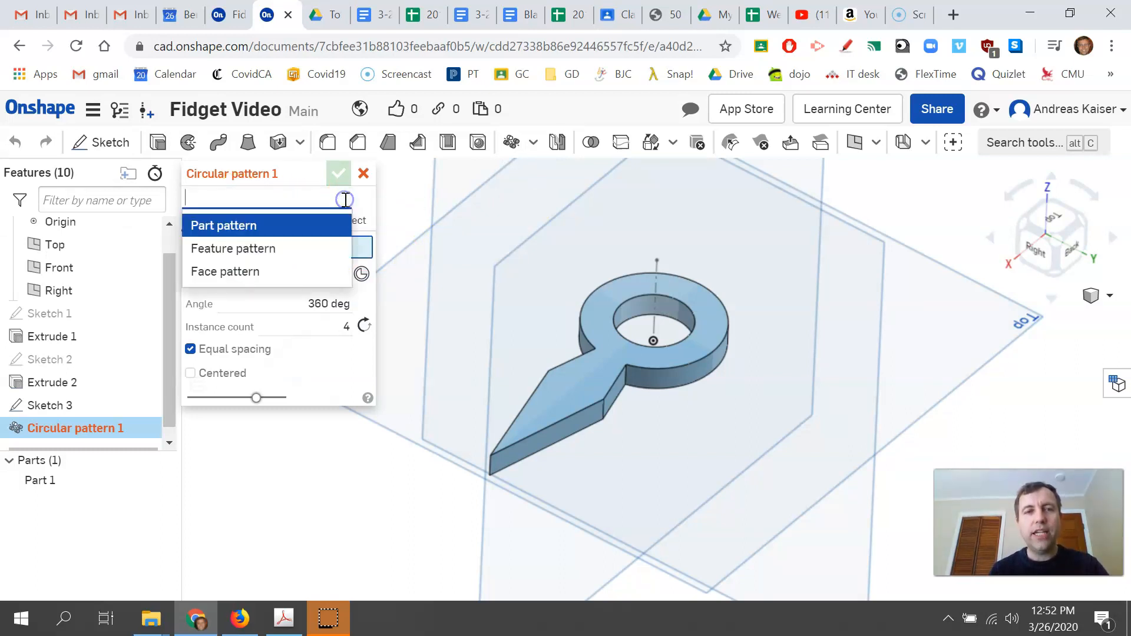
left_click(275, 249)
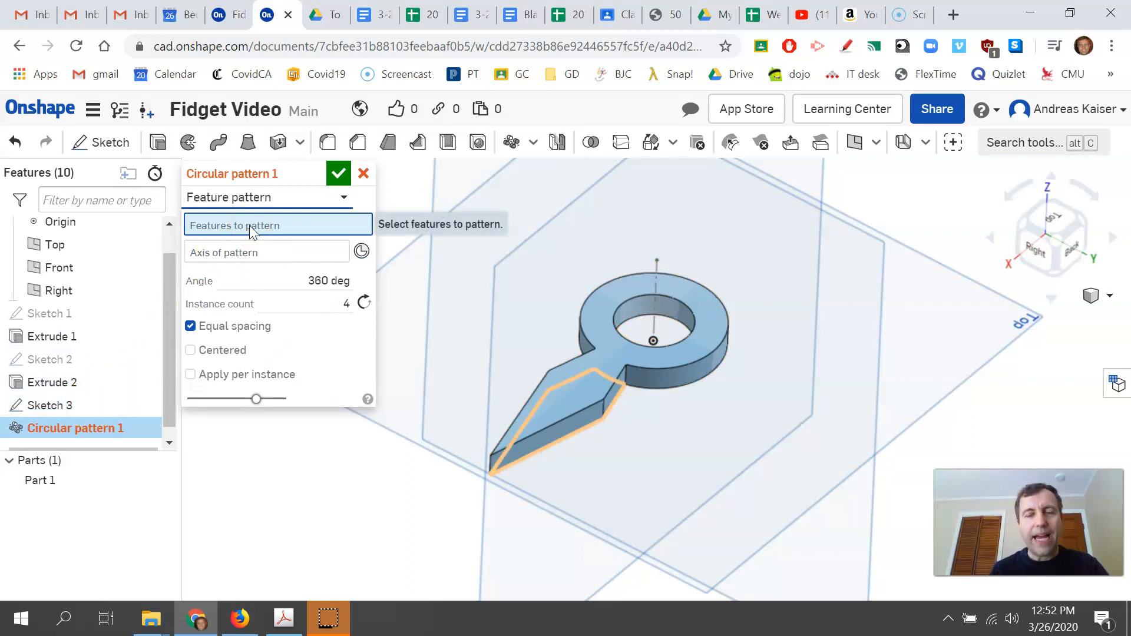
left_click(61, 388)
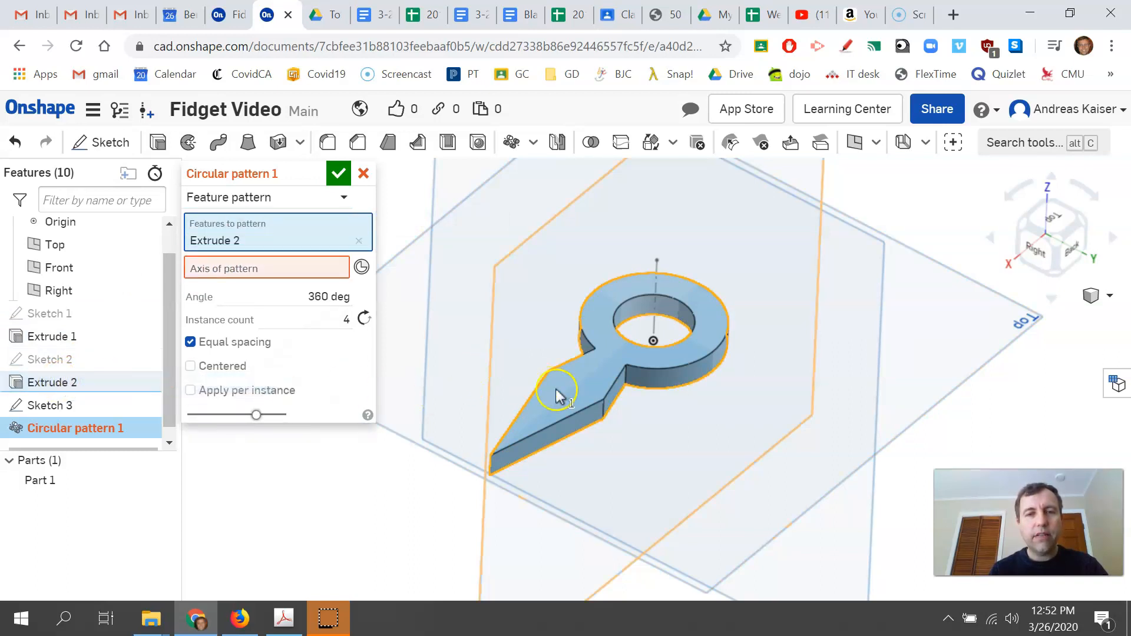
- Use the Sketch 3 construction line as the pattern axis, set the instance count to 6 and enable Apply per instance
left_click(311, 268)
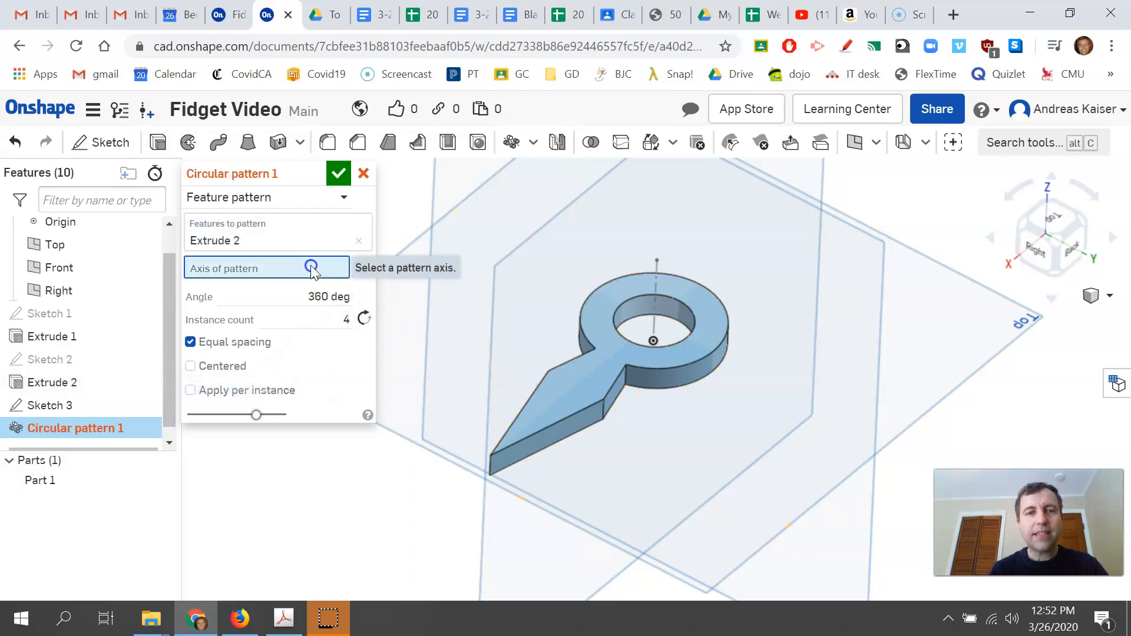
left_click(658, 287)
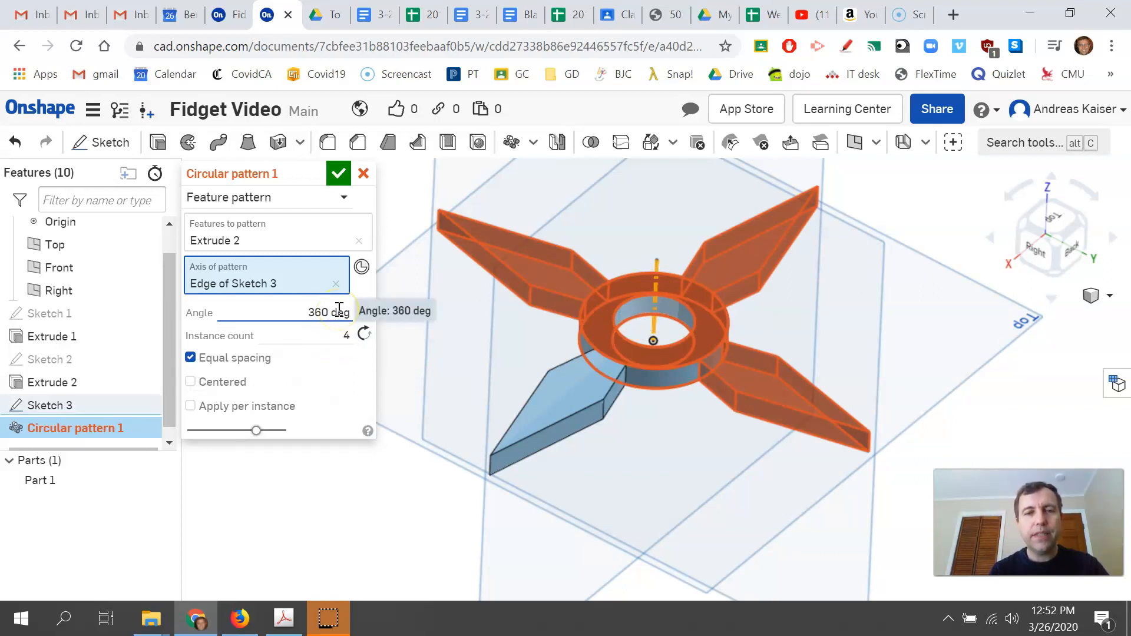
double_click(348, 335)
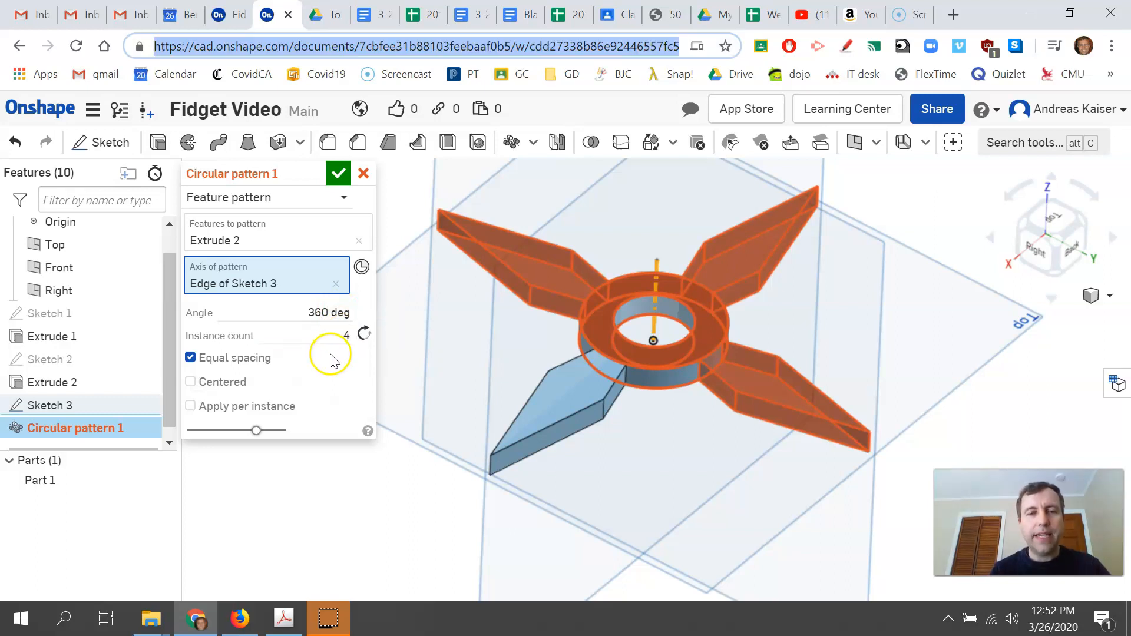
type("6")
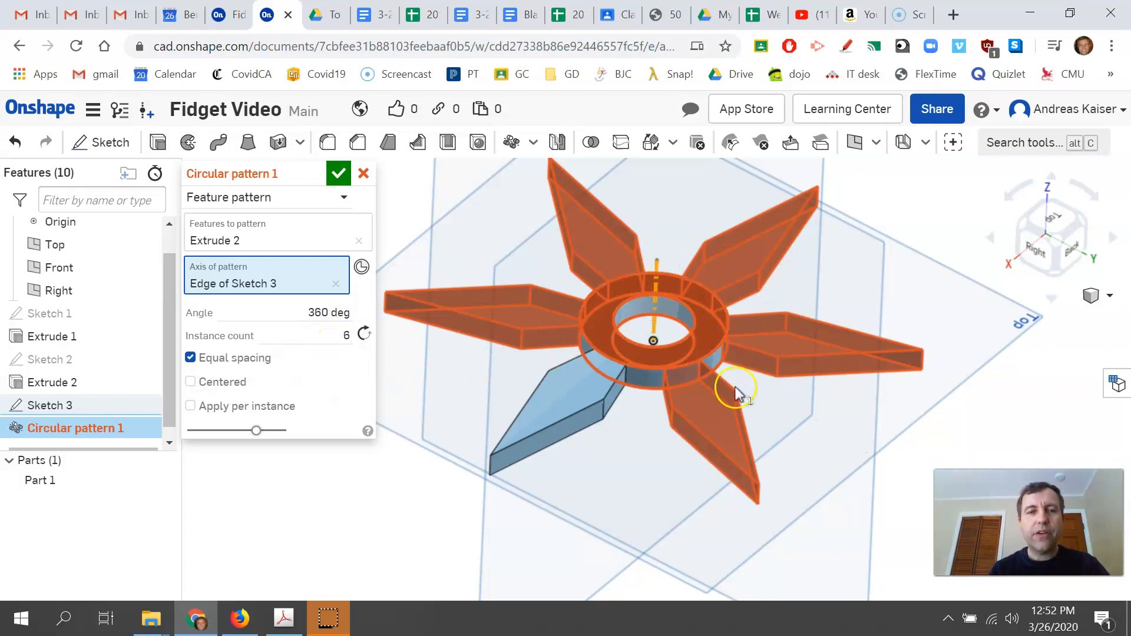
mouse_move(263, 173)
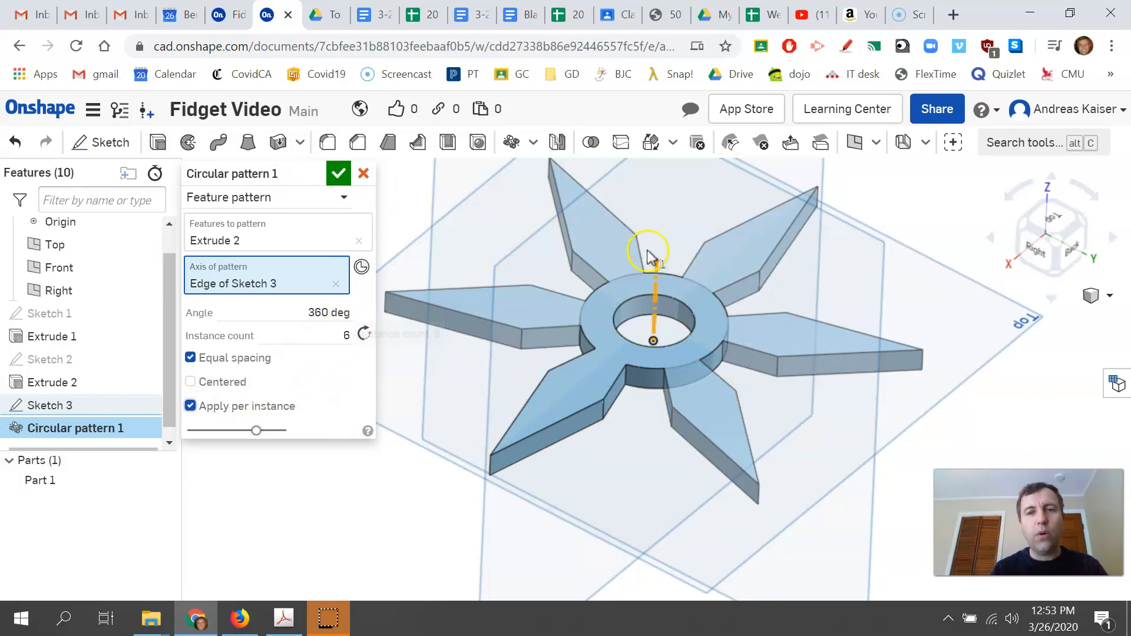
- Try instance counts of 8 and 50 in the circular pattern
left_click(345, 335)
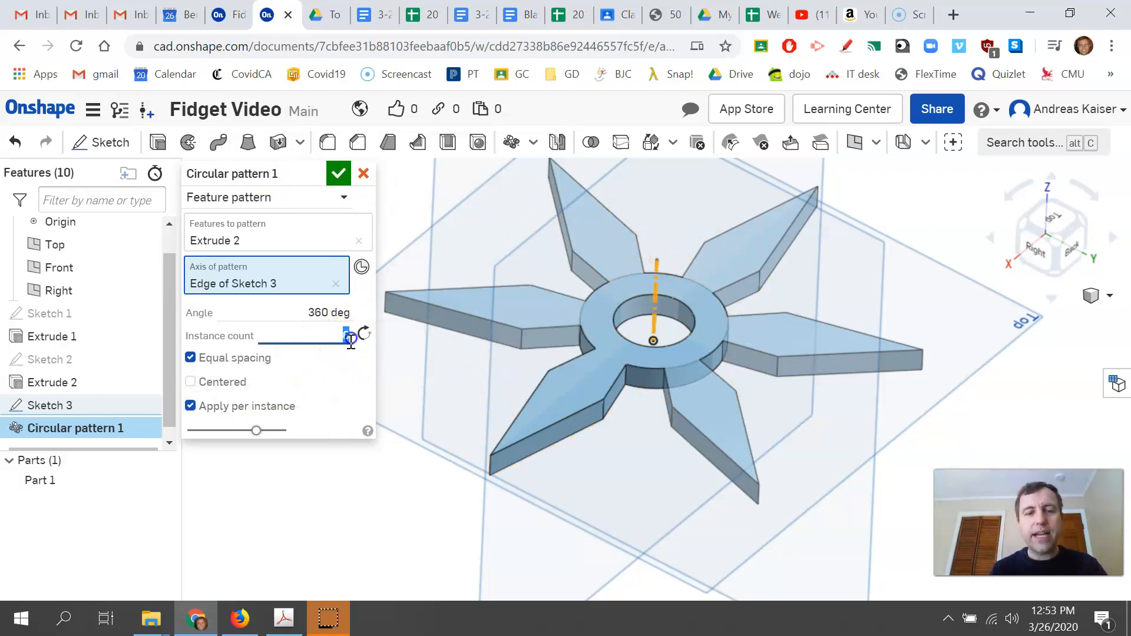
type("8")
left_click(350, 380)
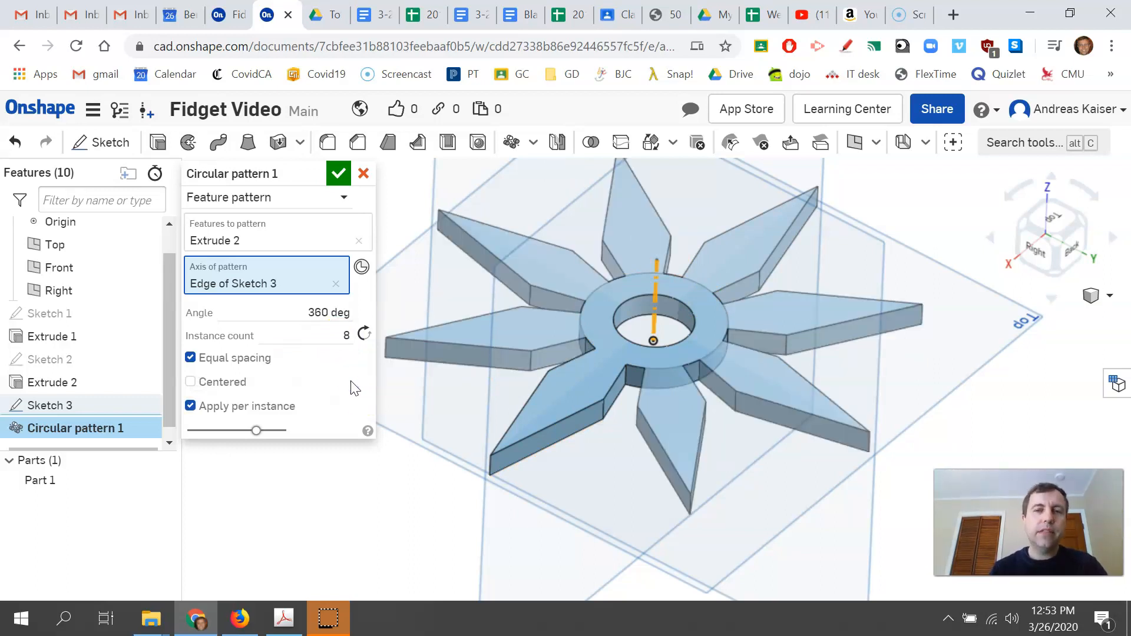
mouse_move(645, 415)
right_mouse_down()
mouse_move(660, 429)
mouse_move(673, 412)
mouse_move(666, 424)
right_mouse_up()
left_click(347, 334)
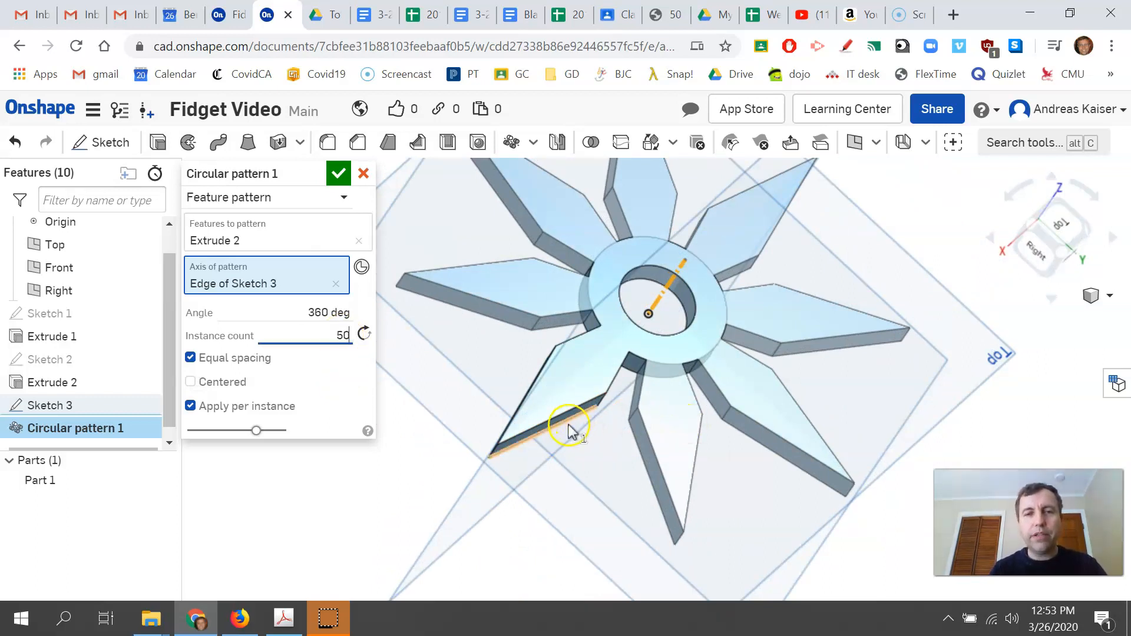
left_click(352, 383)
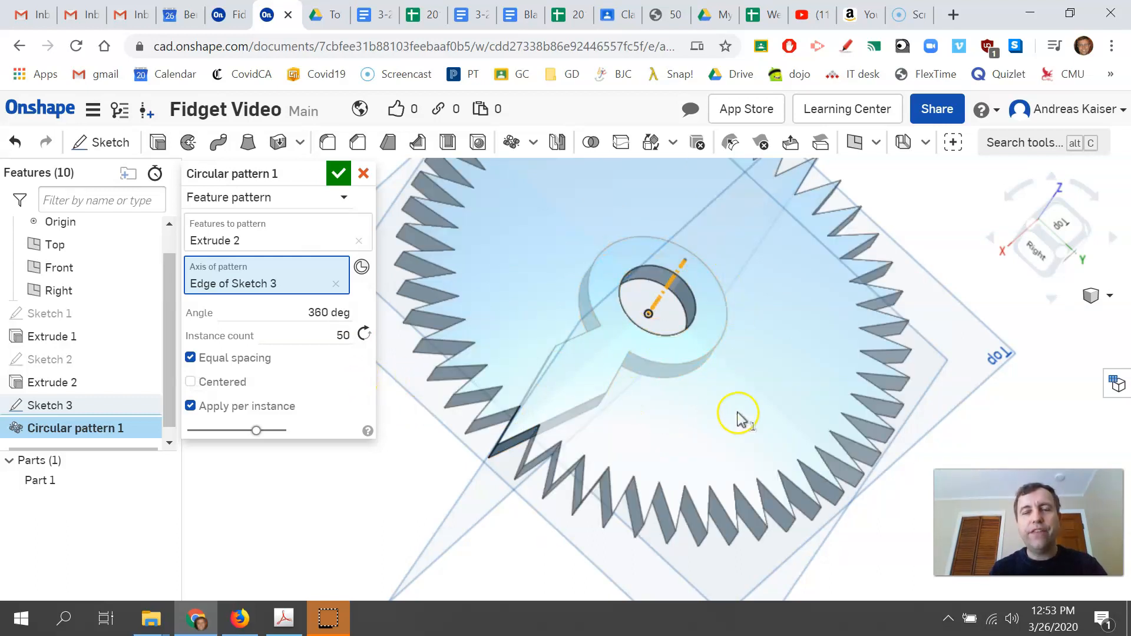
- Set the pattern's instance count to 6 and accept the circular pattern
left_click(347, 333)
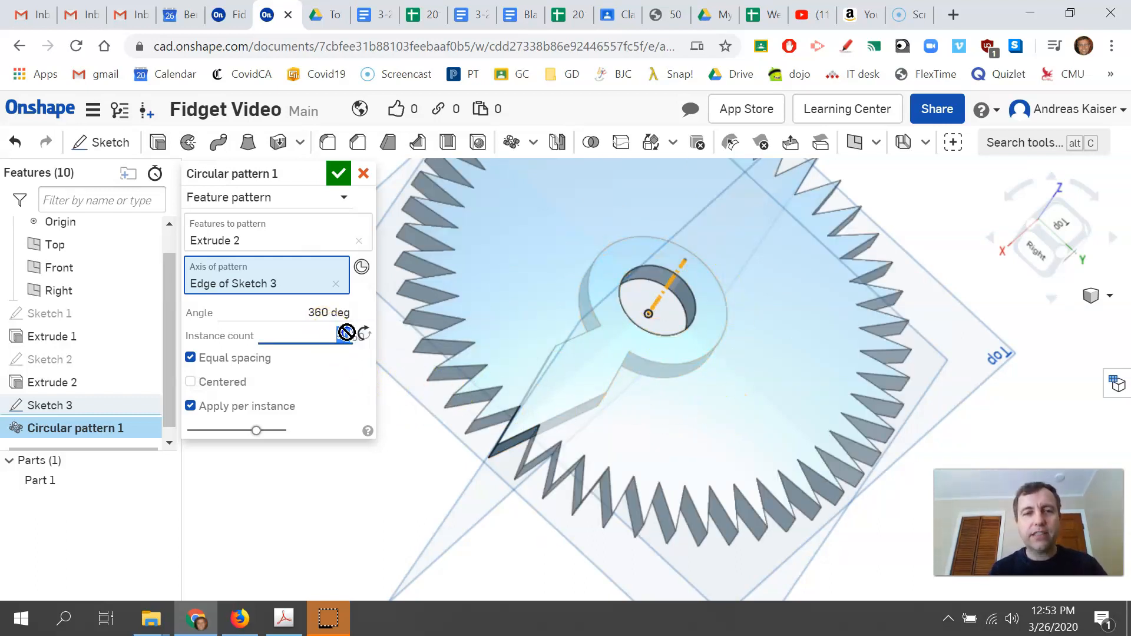
type("6")
key("Return")
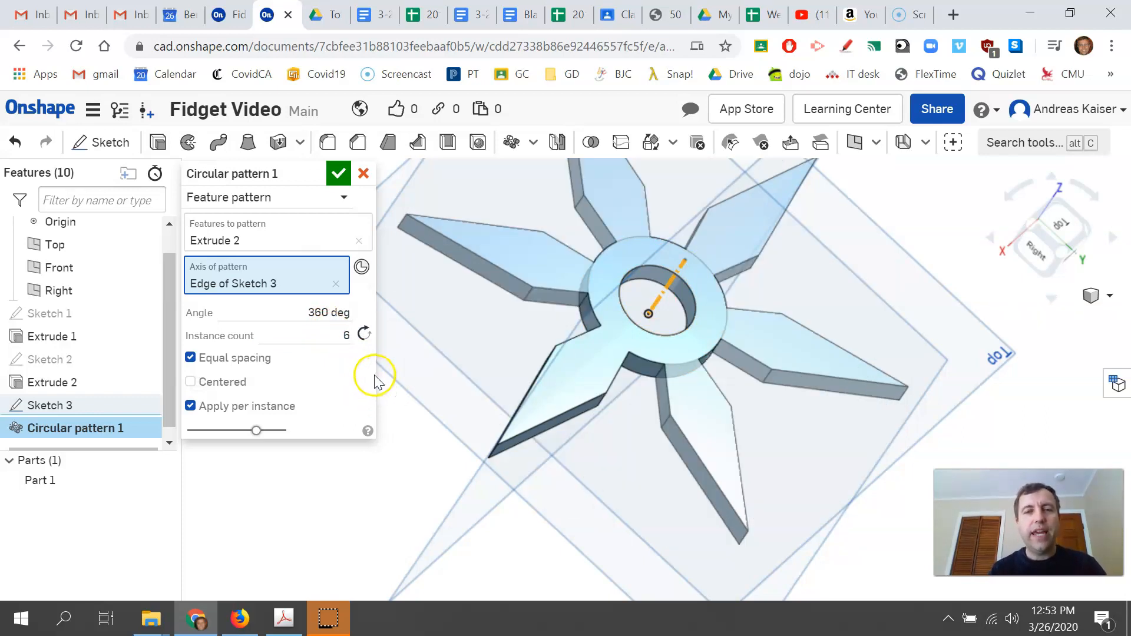
left_click(341, 174)
- Examine the six-spiked shape, especially the corners where the spikes meet the ring
right_click_drag(854, 429, 488, 185)
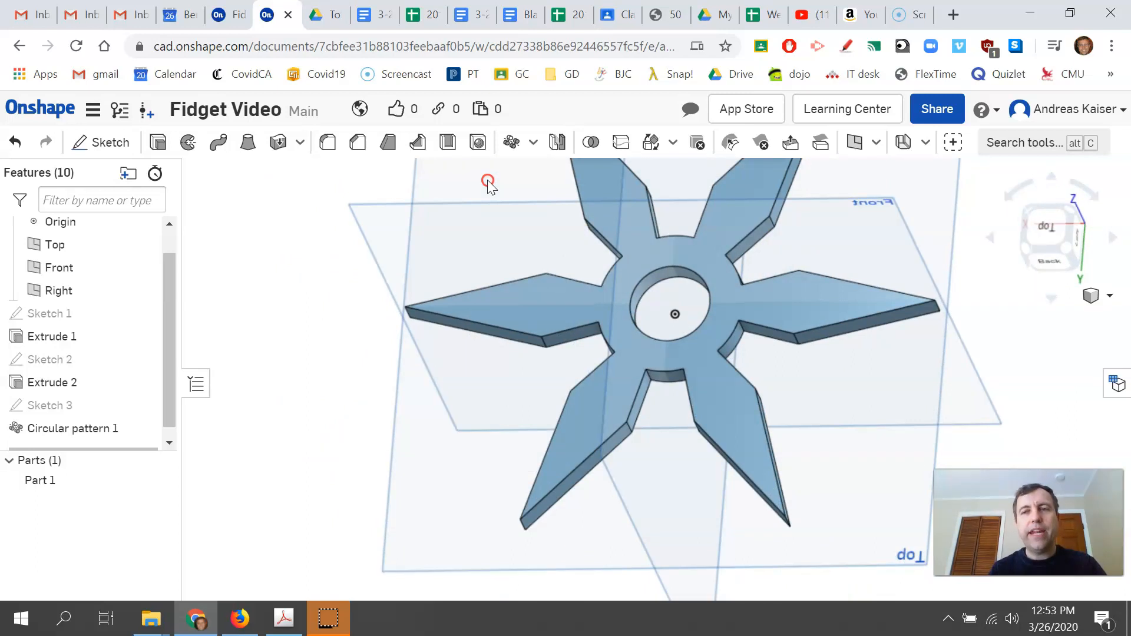
scroll(858, 354, "up", 2)
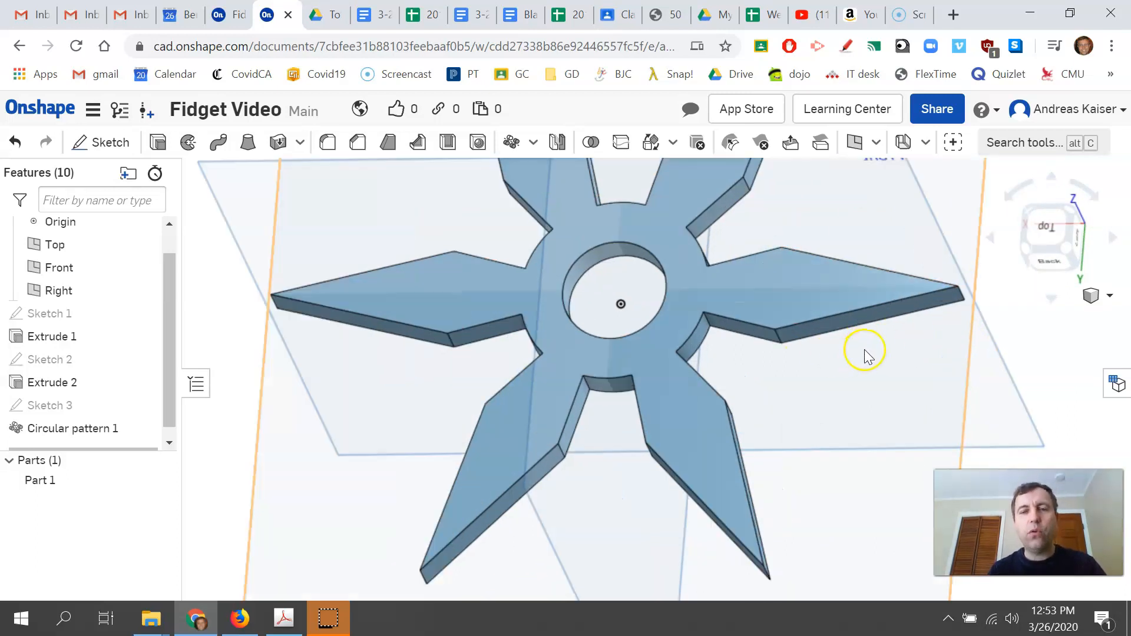
scroll(864, 353, "up", 2)
scroll(862, 355, "up", 2)
scroll(870, 356, "up", 2)
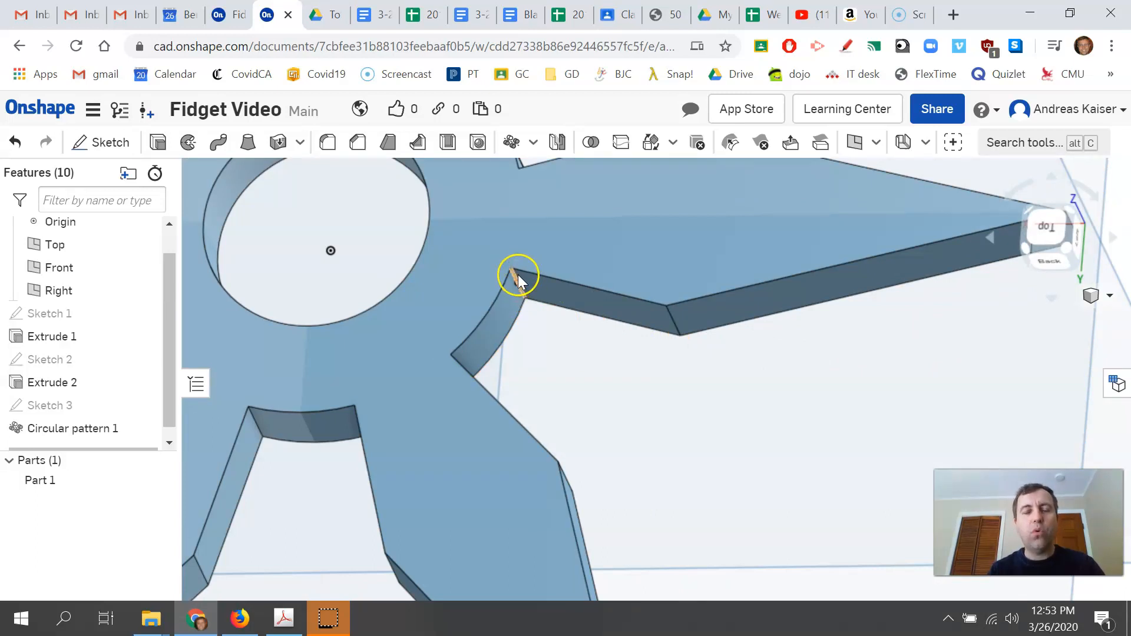
scroll(529, 283, "down", 2)
scroll(549, 304, "down", 5)
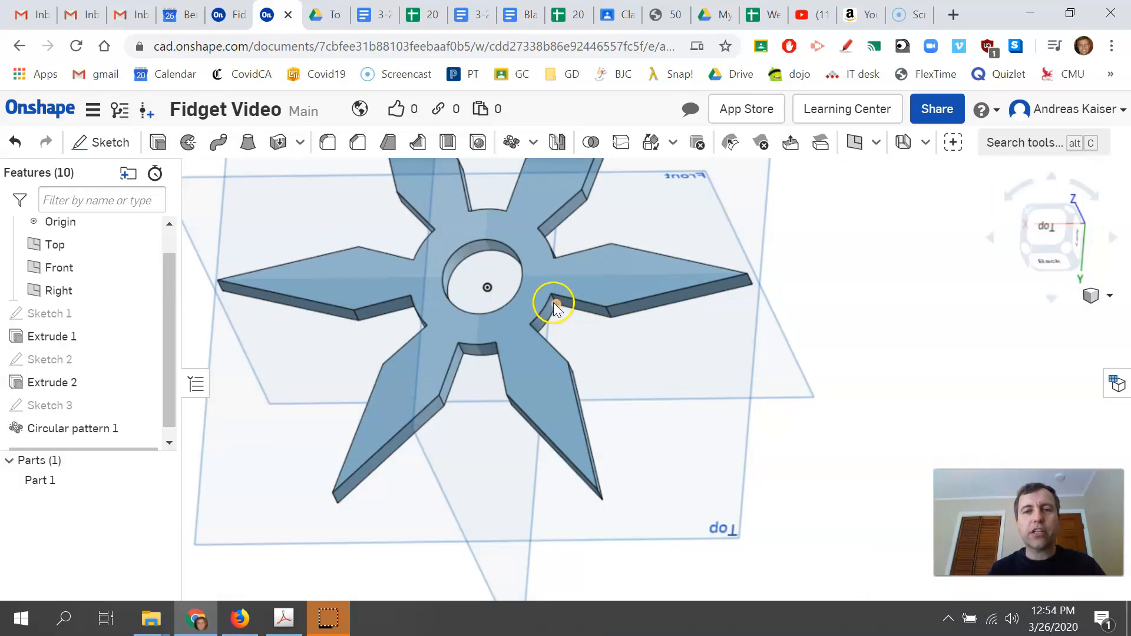
scroll(554, 313, "up", 5)
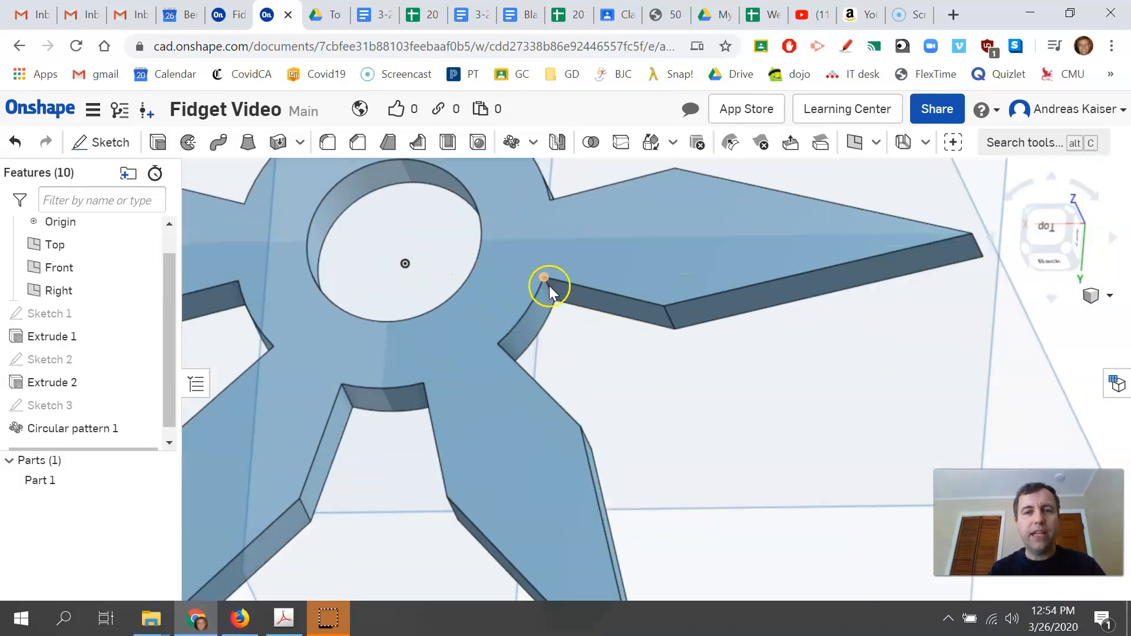
scroll(567, 318, "down", 5)
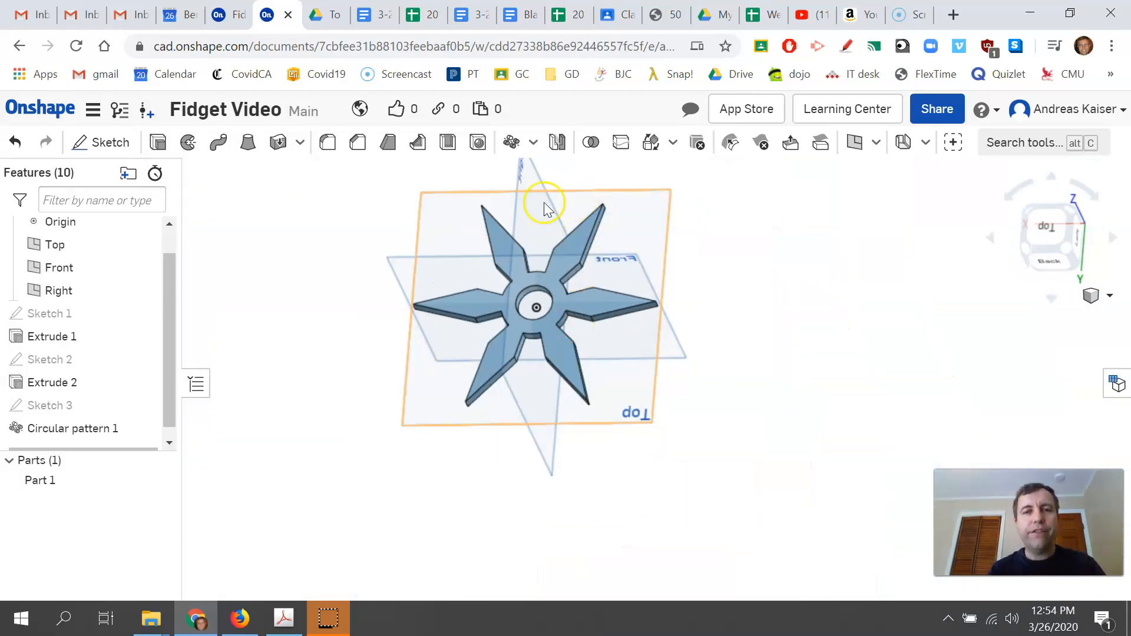
scroll(497, 202, "up", 2)
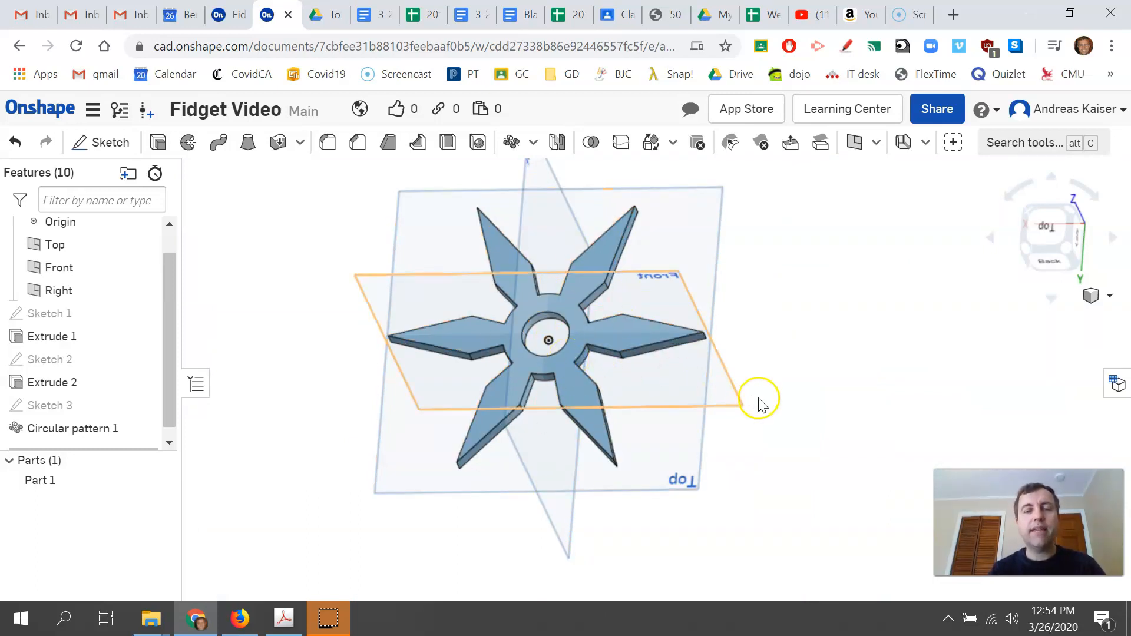
scroll(728, 368, "up", 2)
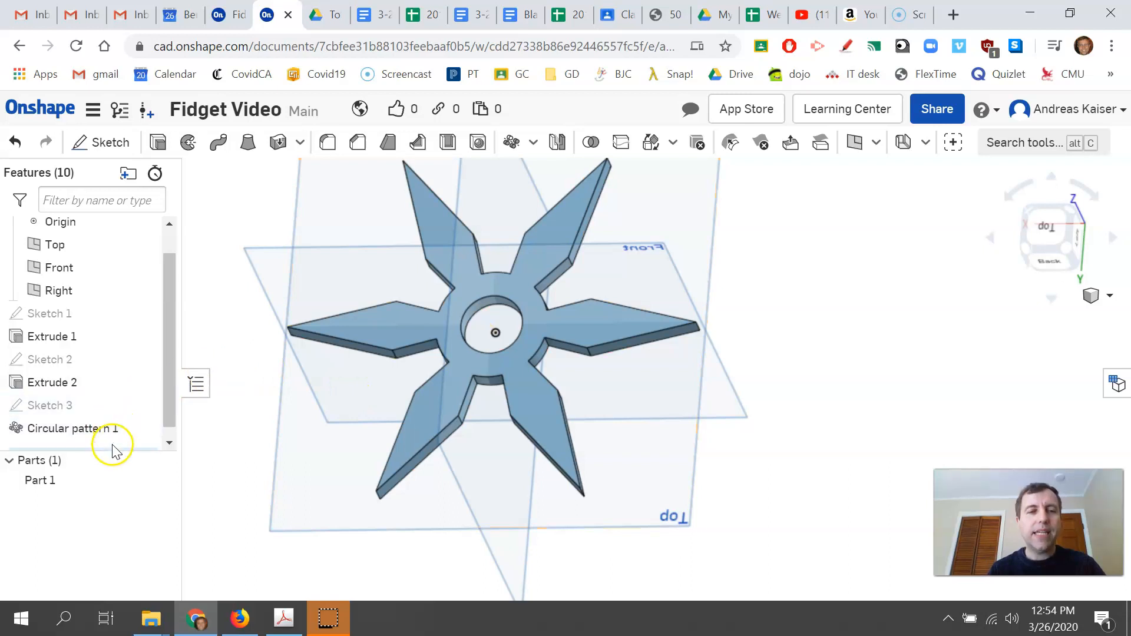
- Roll the feature history back to just after Sketch 3, before Circular pattern 1
left_click_drag(108, 447, 118, 416)
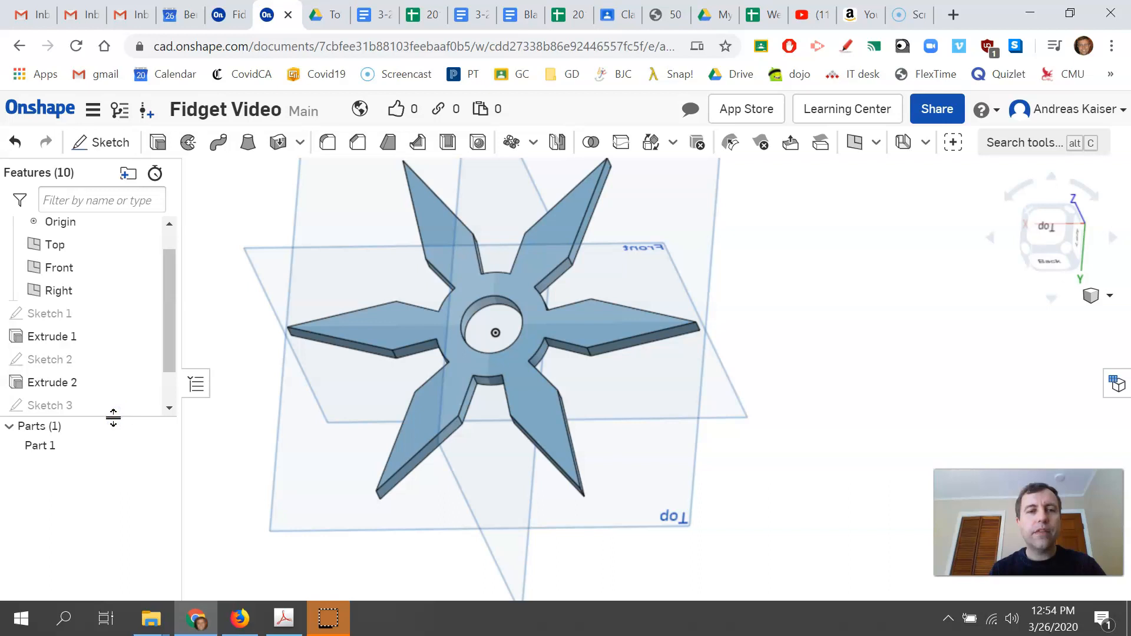
left_click_drag(112, 416, 122, 447)
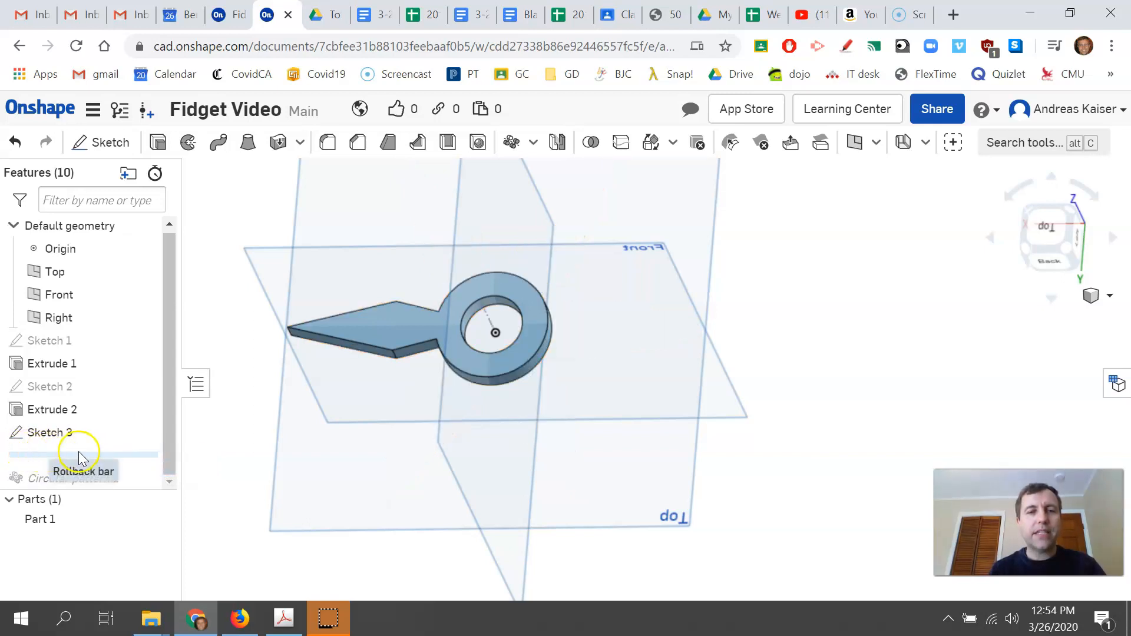
- Fillet the two inner corner edges where the single spike meets the ring with a 5 mm circular radius
right_click_drag(374, 447, 282, 341)
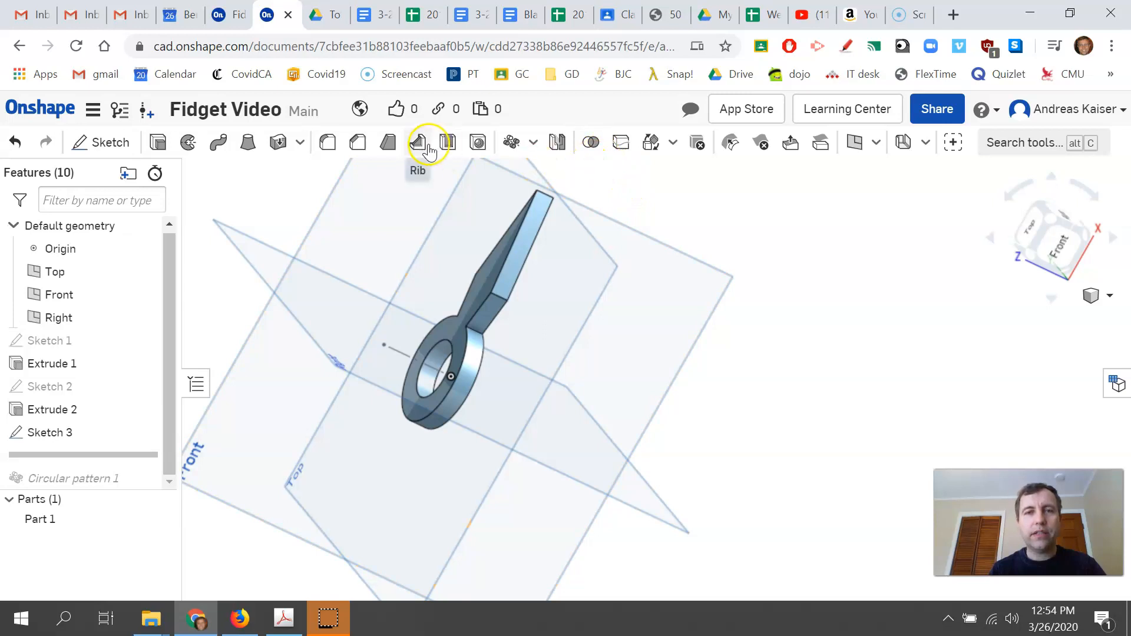
left_click(327, 143)
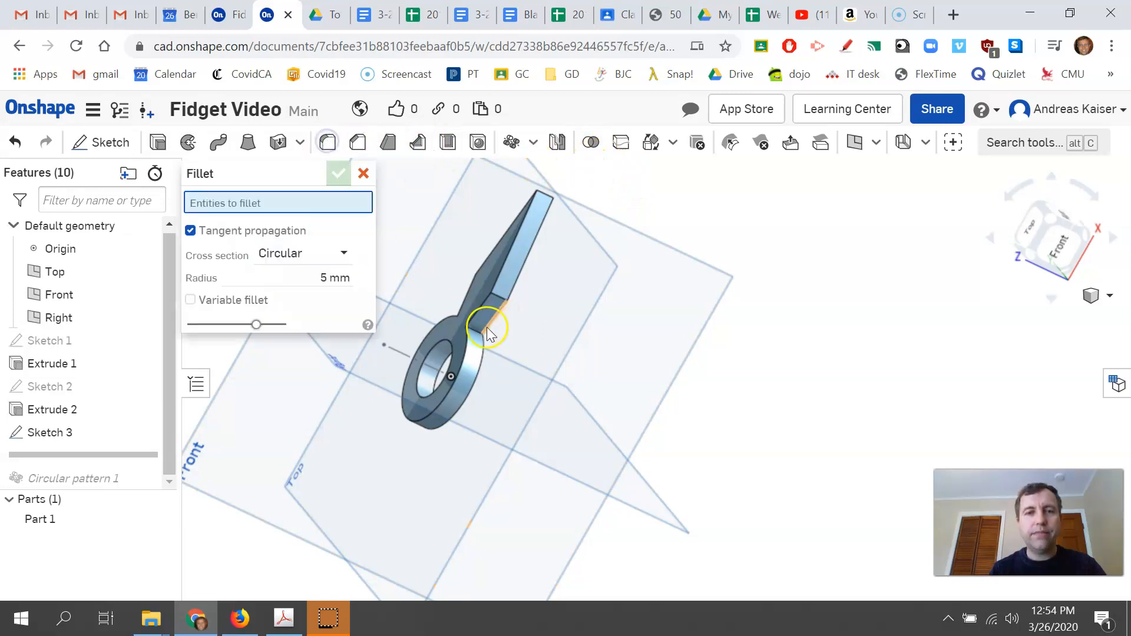
scroll(483, 337, "up", 3)
scroll(483, 337, "up", 2)
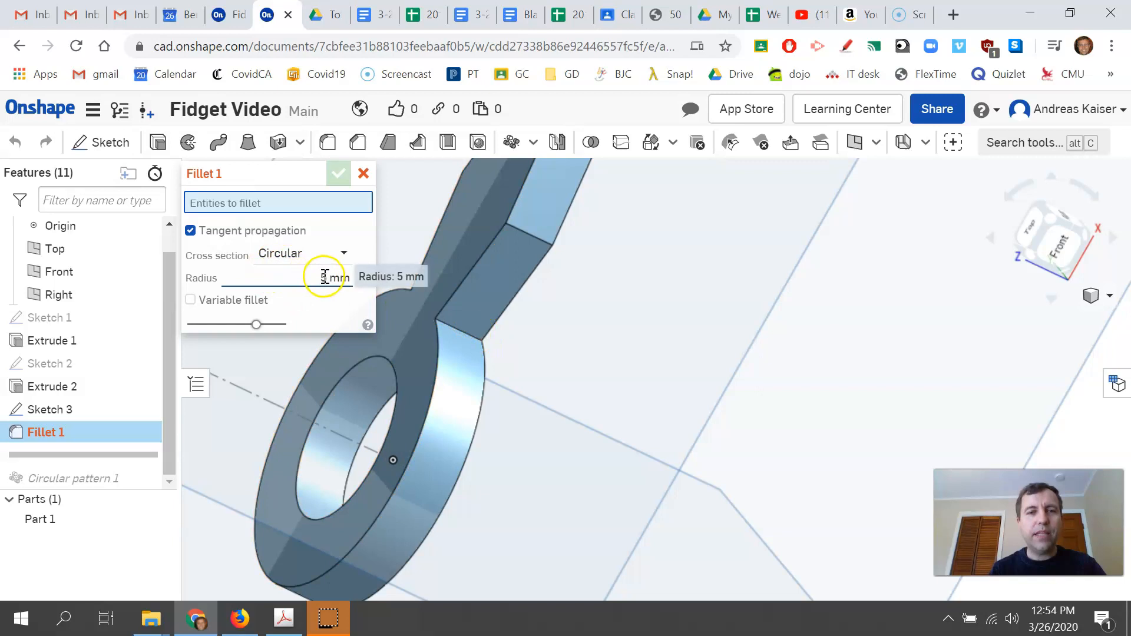
left_click(448, 327)
mouse_move(535, 398)
right_mouse_down()
mouse_move(583, 393)
mouse_move(649, 412)
mouse_move(610, 424)
mouse_move(672, 458)
right_mouse_up()
left_click(419, 336)
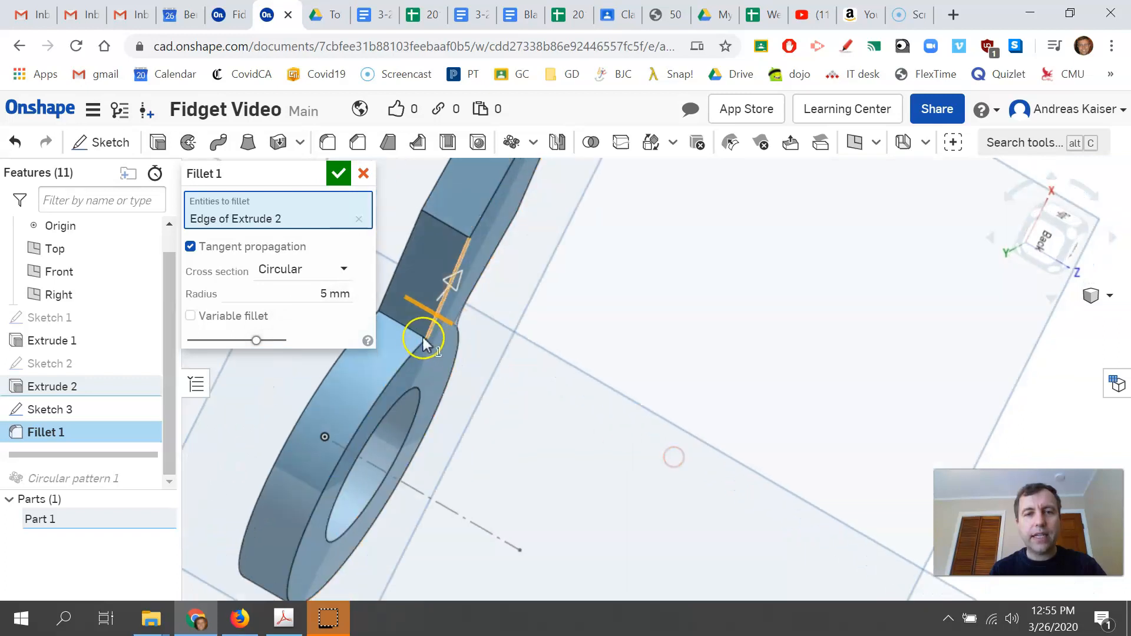
mouse_move(585, 398)
right_mouse_down()
mouse_move(621, 383)
mouse_move(580, 369)
mouse_move(561, 339)
mouse_move(584, 345)
mouse_move(559, 337)
right_mouse_up()
left_click(484, 333)
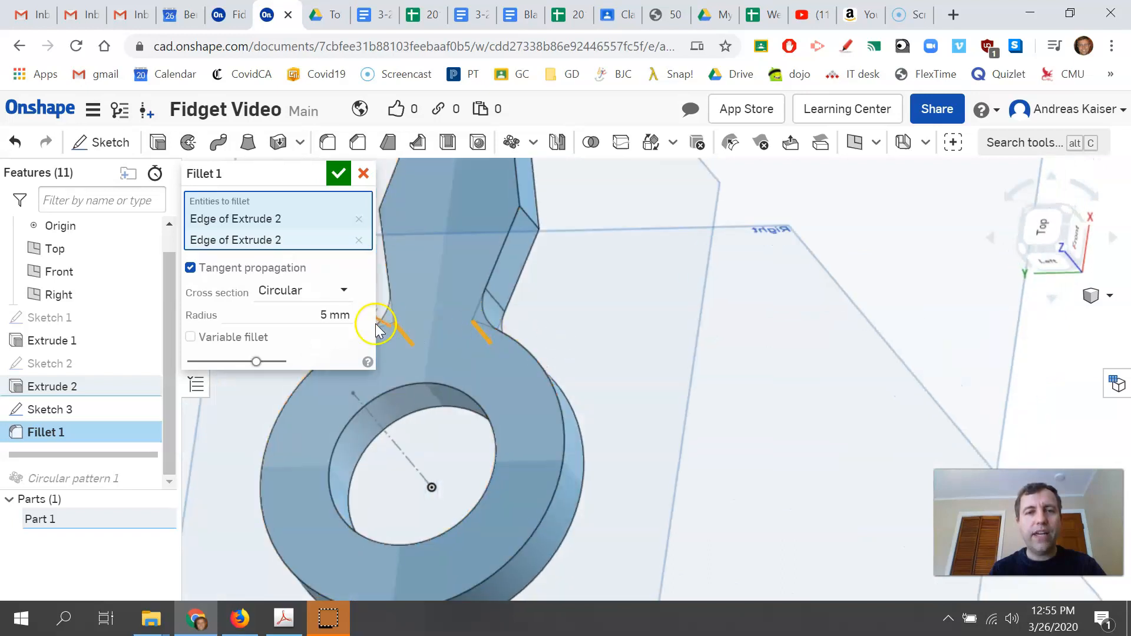
left_click(337, 174)
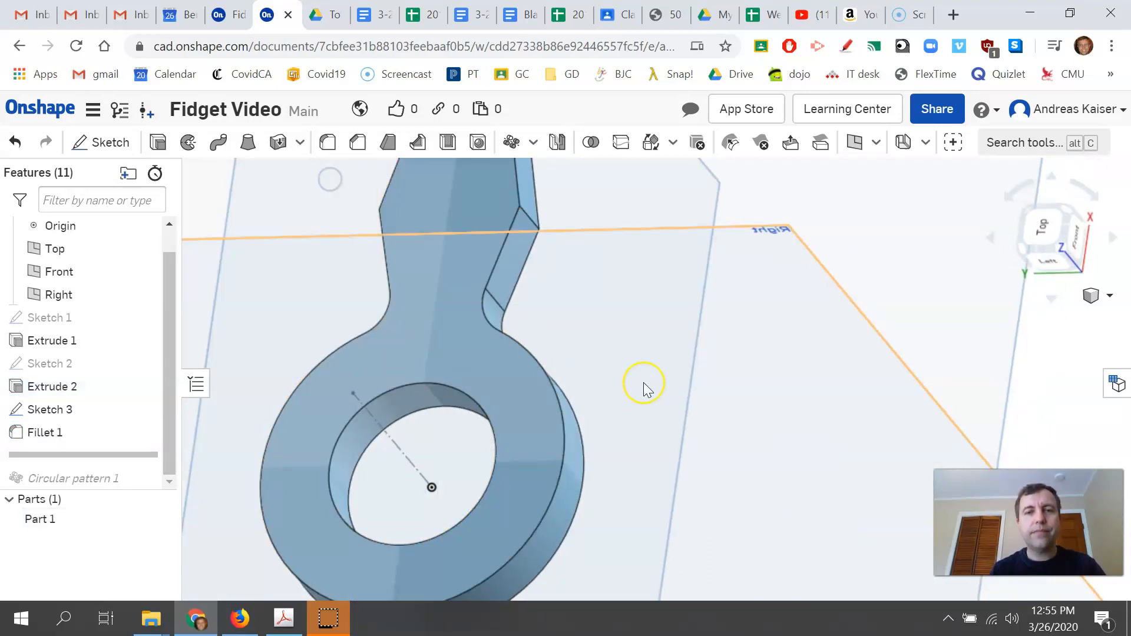
- Roll the feature history forward to the end, past Circular pattern 1
scroll(643, 384, "down", 4)
mouse_move(601, 429)
right_mouse_down()
mouse_move(717, 424)
mouse_move(656, 397)
mouse_move(599, 430)
right_mouse_up()
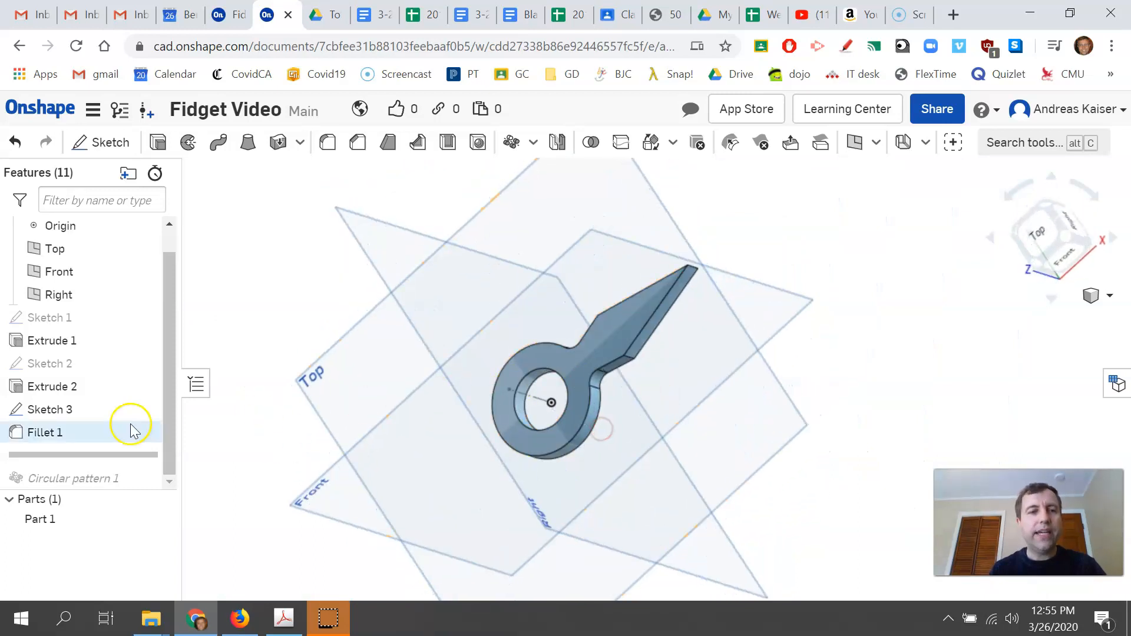
left_click_drag(122, 459, 125, 487)
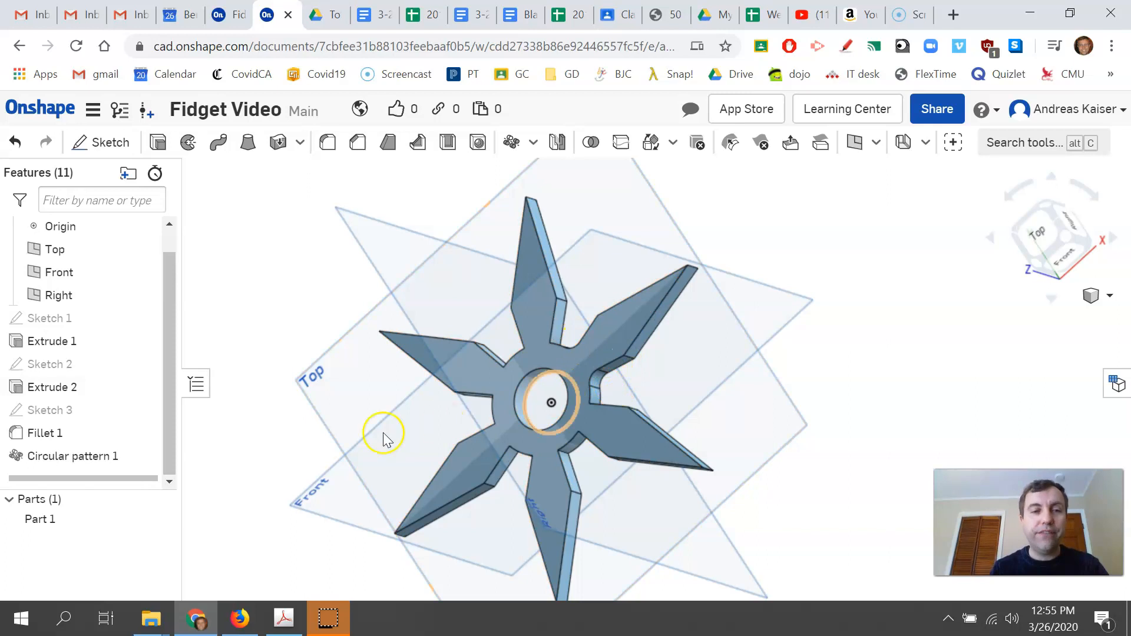
- Edit Circular pattern 1 to add Fillet 1 to the patterned features and accept the change
right_click(89, 456)
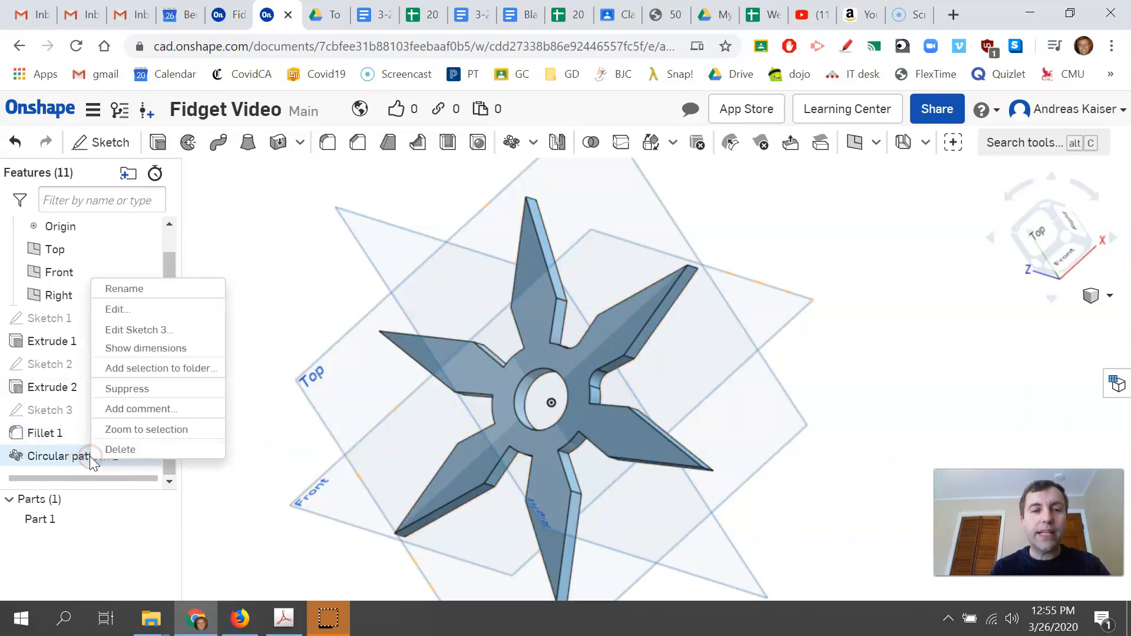
left_click(146, 310)
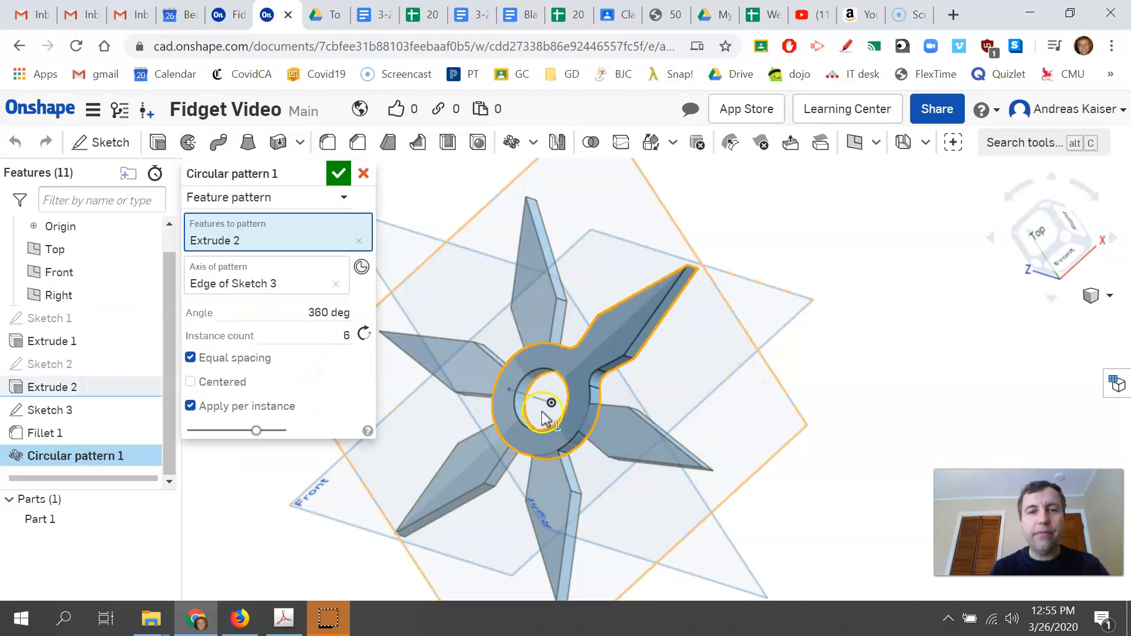
left_click(268, 239)
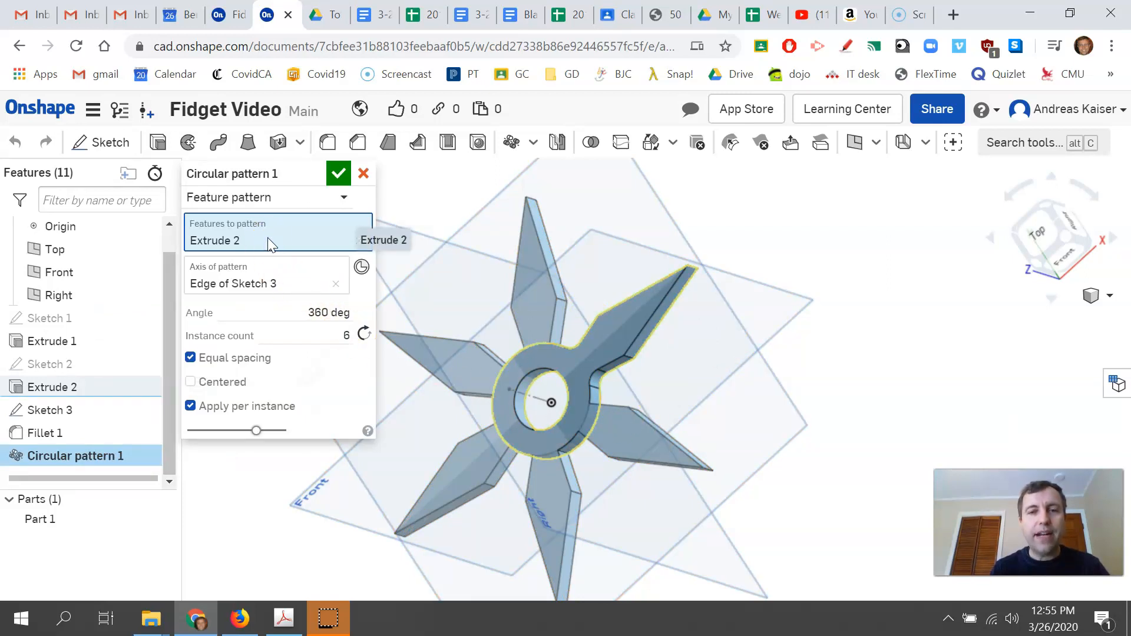
left_click(61, 433)
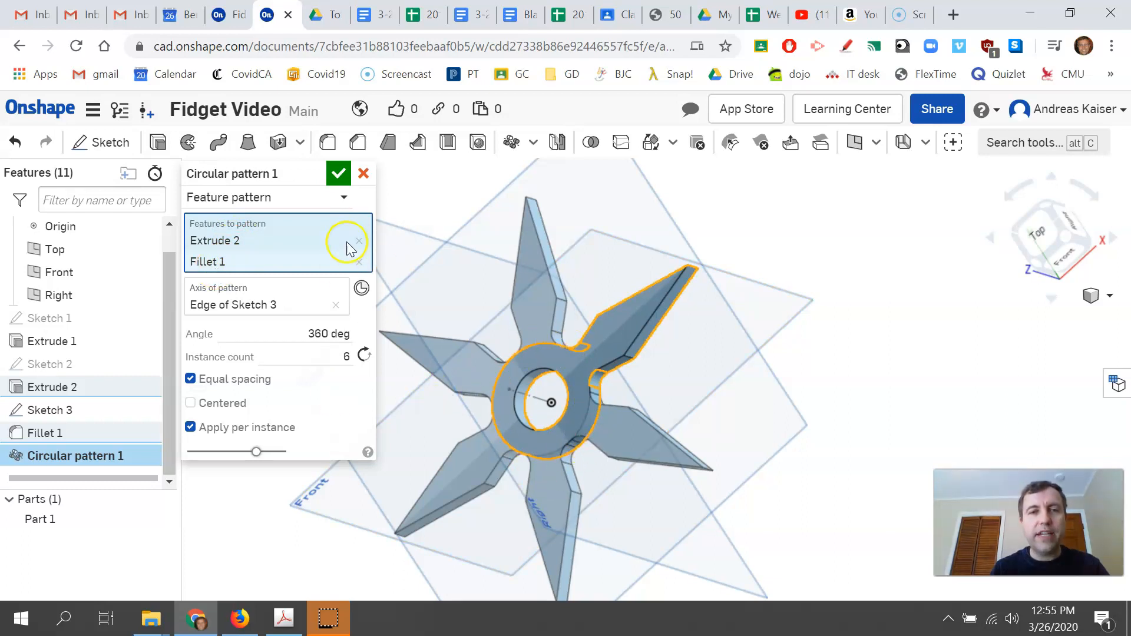
left_click(338, 173)
- Examine the six-spiked part from several sides, checking the rounded corners between the spikes and the ring
scroll(638, 430, "up", 5)
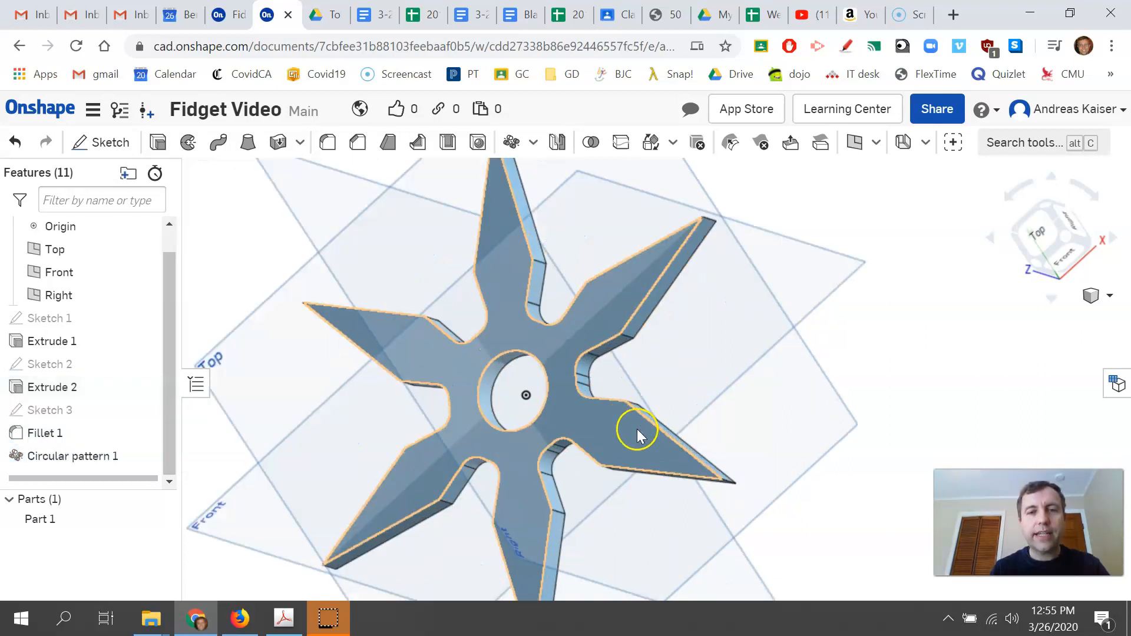
right_click_drag(637, 430, 606, 391)
scroll(624, 439, "down", 5)
right_click_drag(684, 414, 497, 220)
scroll(606, 412, "down", 4)
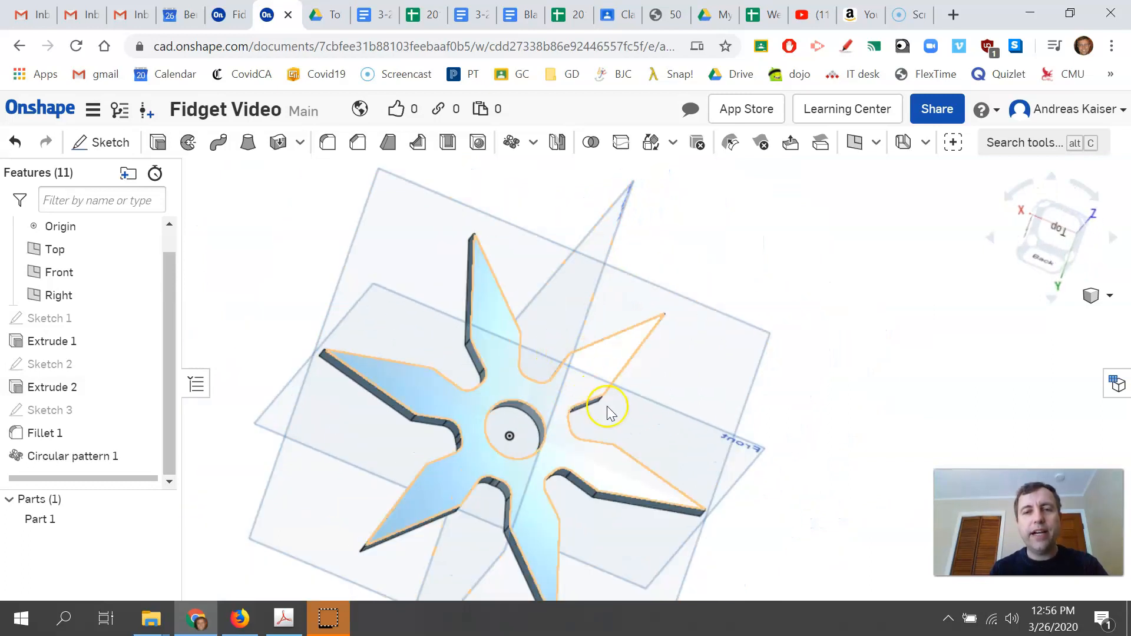
scroll(563, 516, "up", 3)
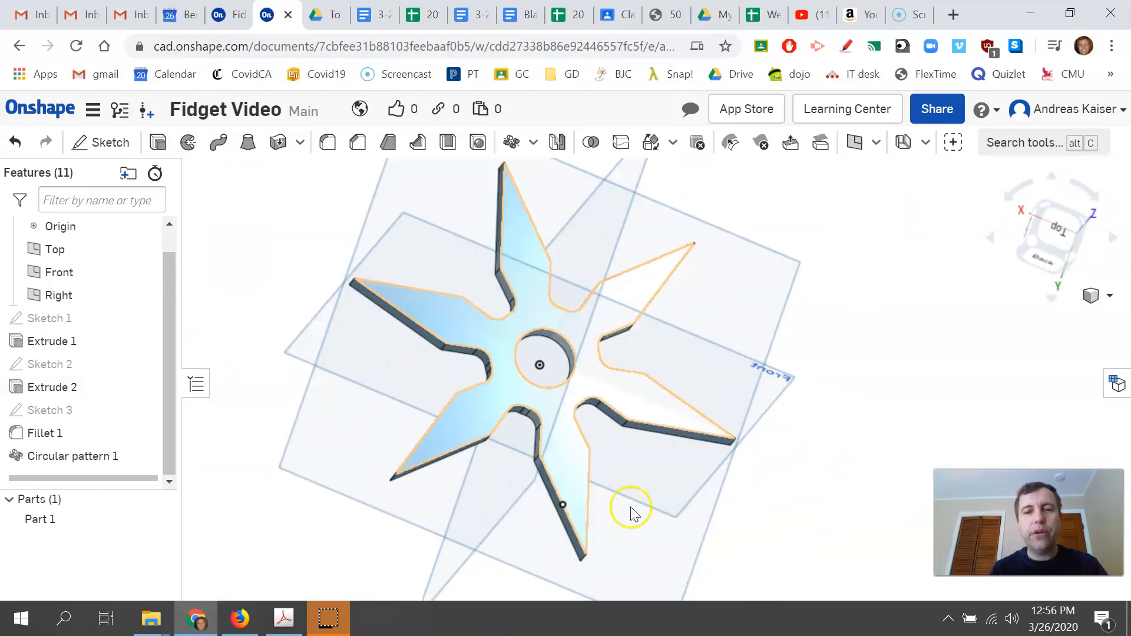
right_click(717, 497)
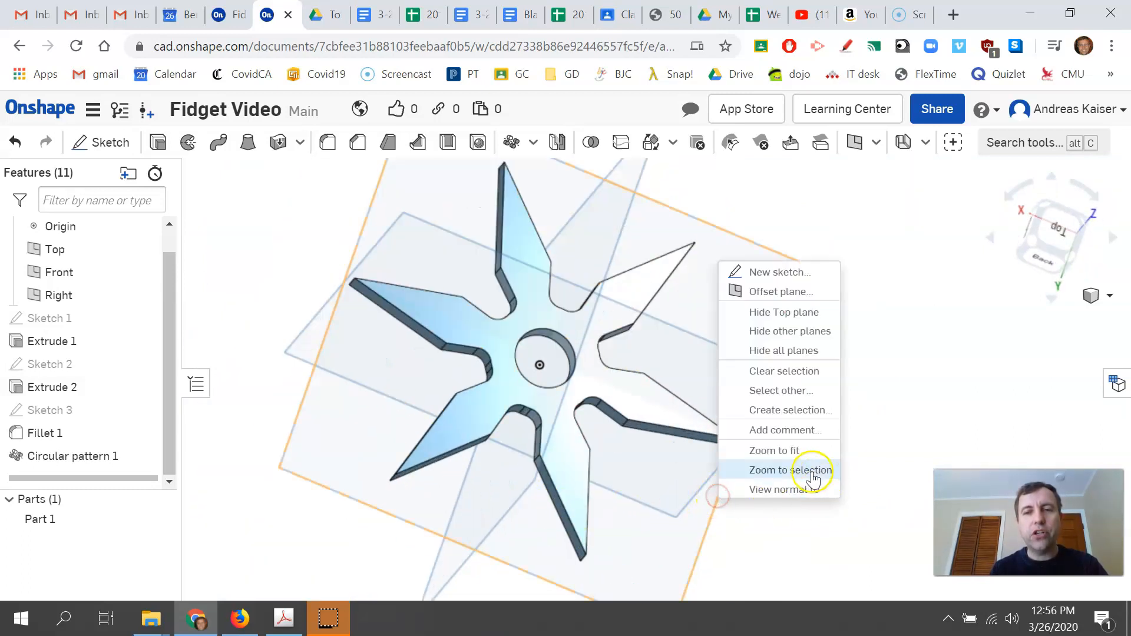
left_click(914, 347)
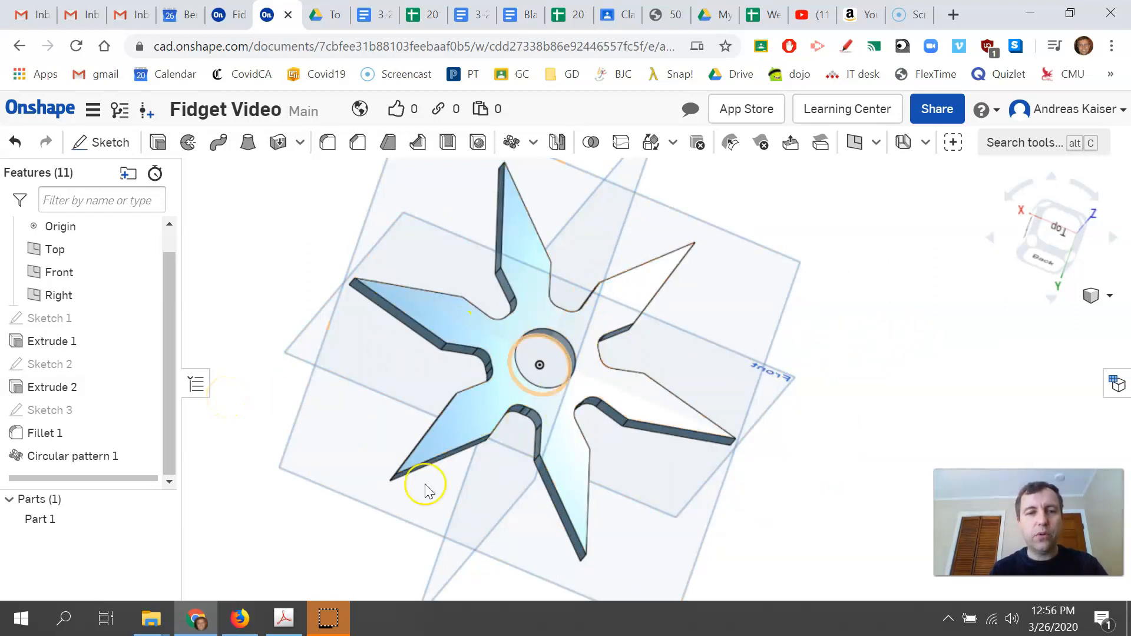
- Change the appearance of Part 1 to green (5FA73D) and accept it
right_click(61, 519)
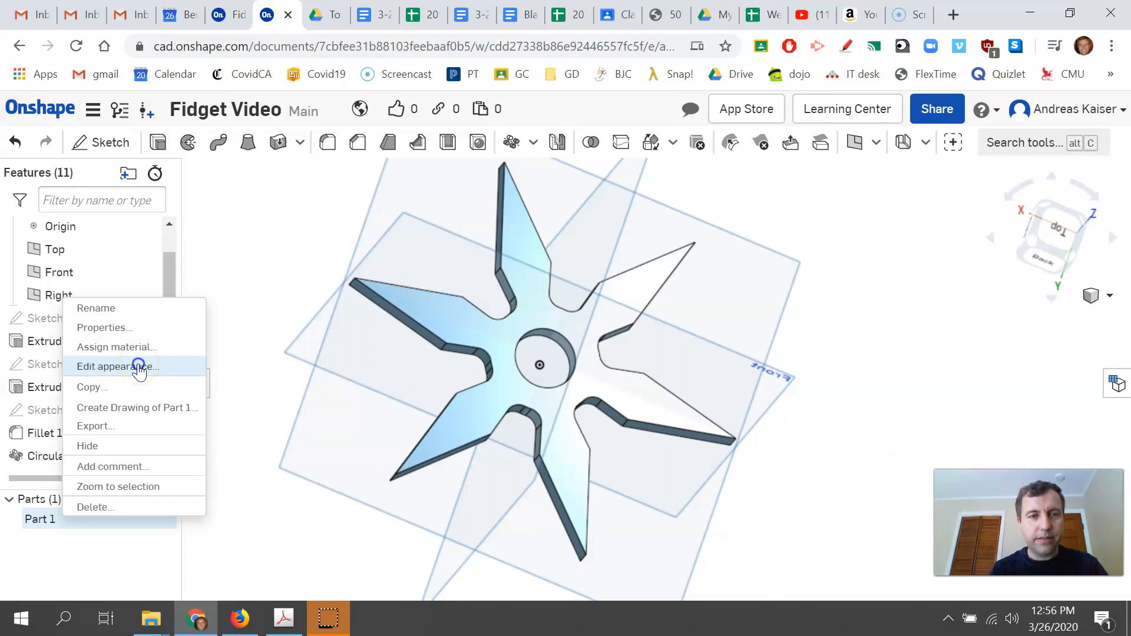
left_click(118, 366)
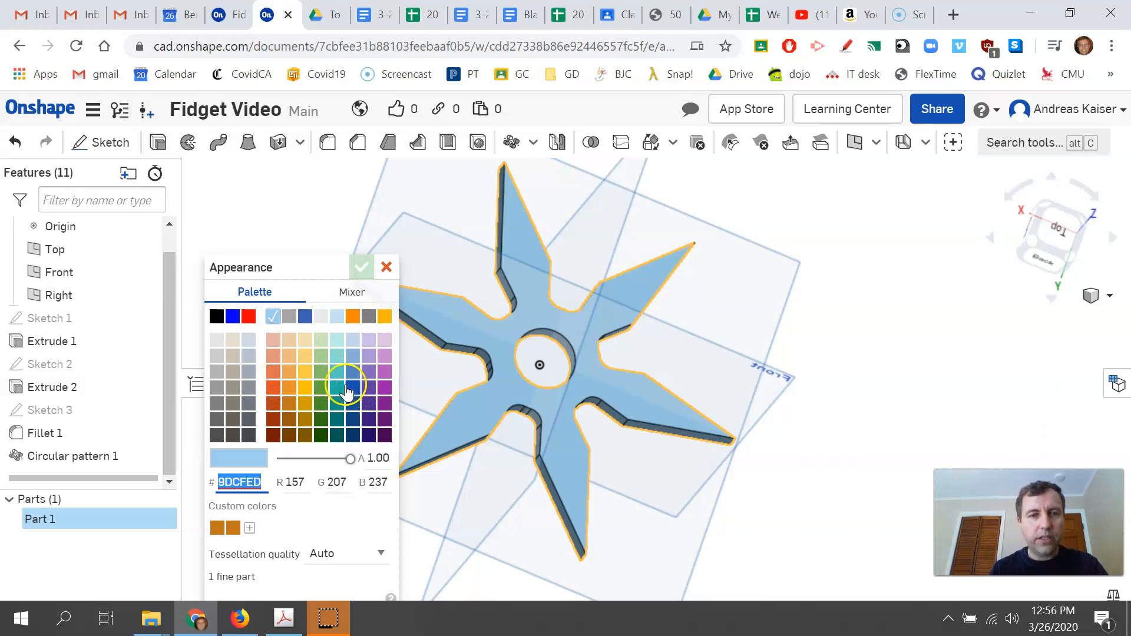
left_click(323, 389)
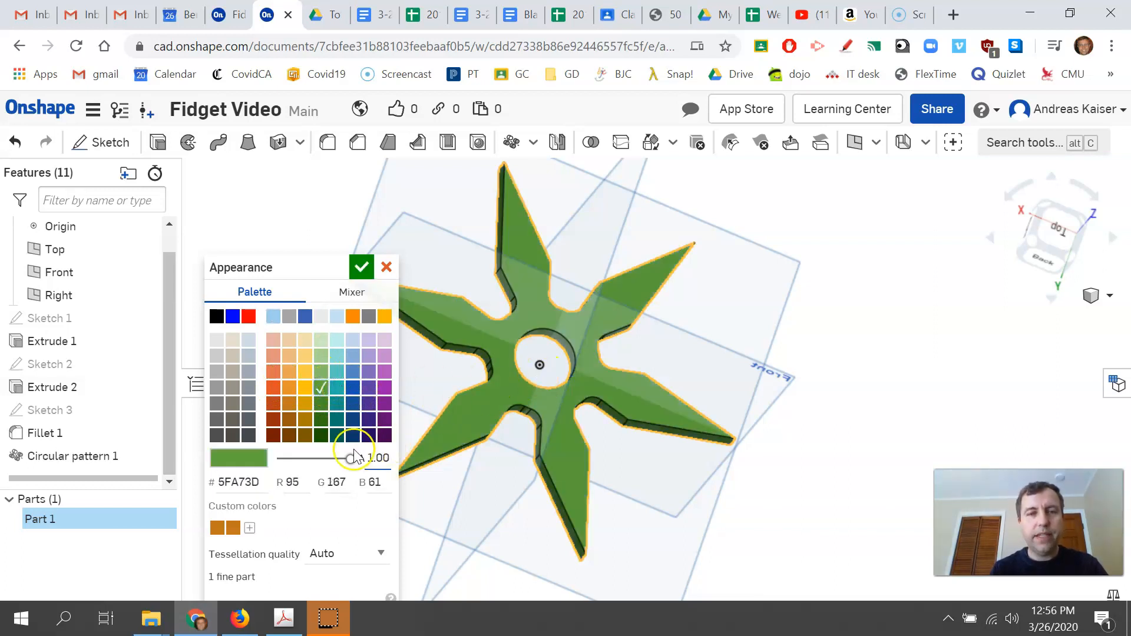
left_click(361, 266)
right_click_drag(762, 436, 736, 412)
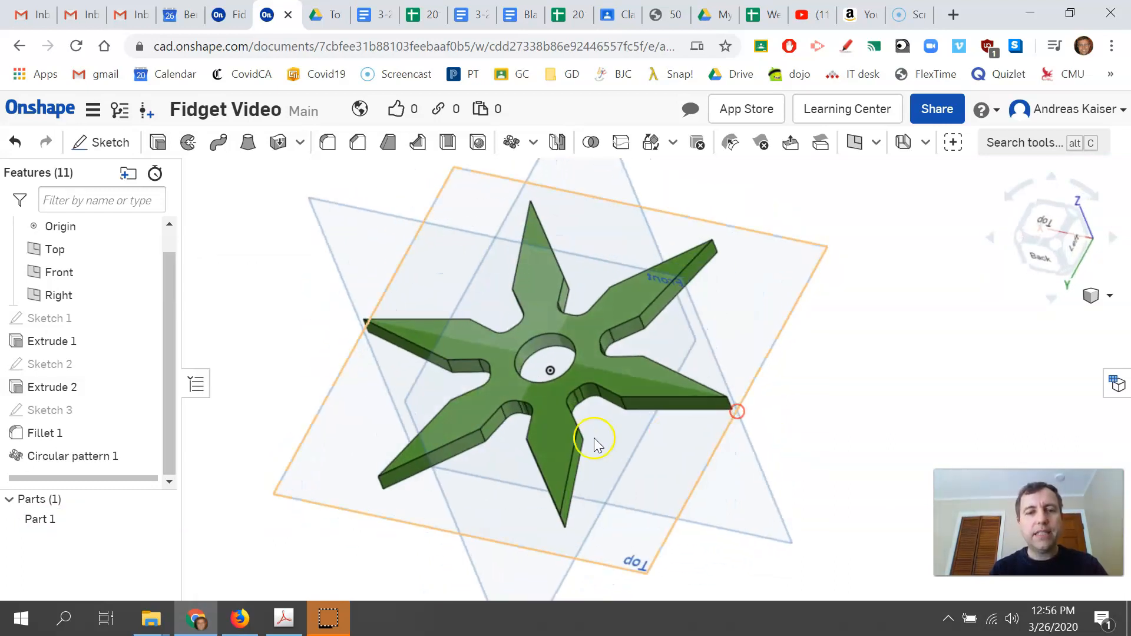
scroll(321, 537, "down", 2)
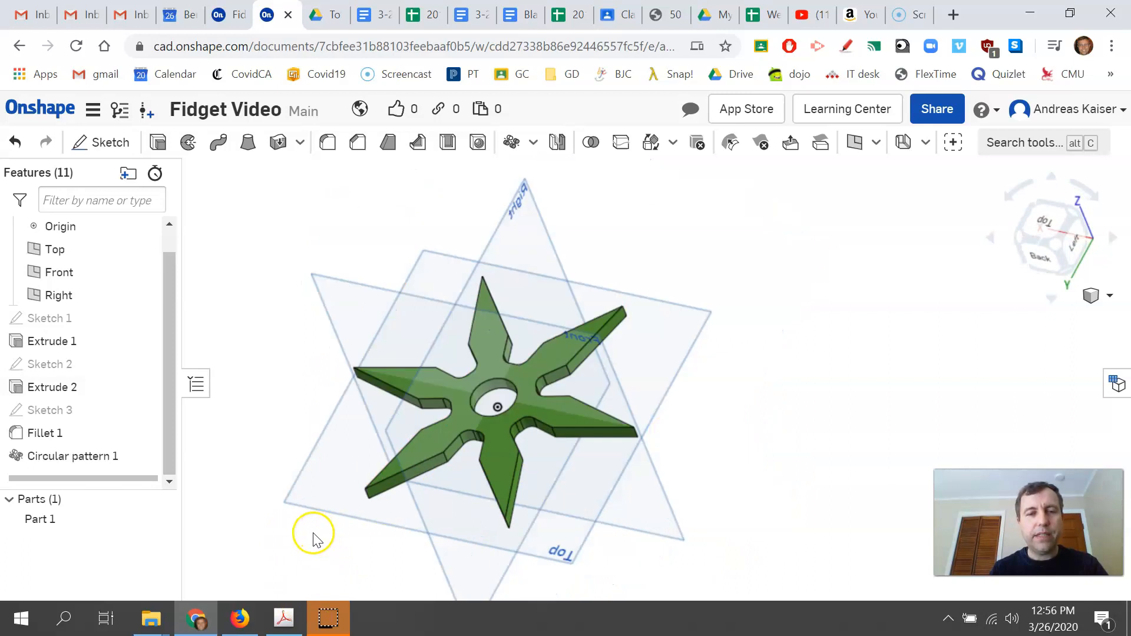
scroll(314, 537, "up", 2)
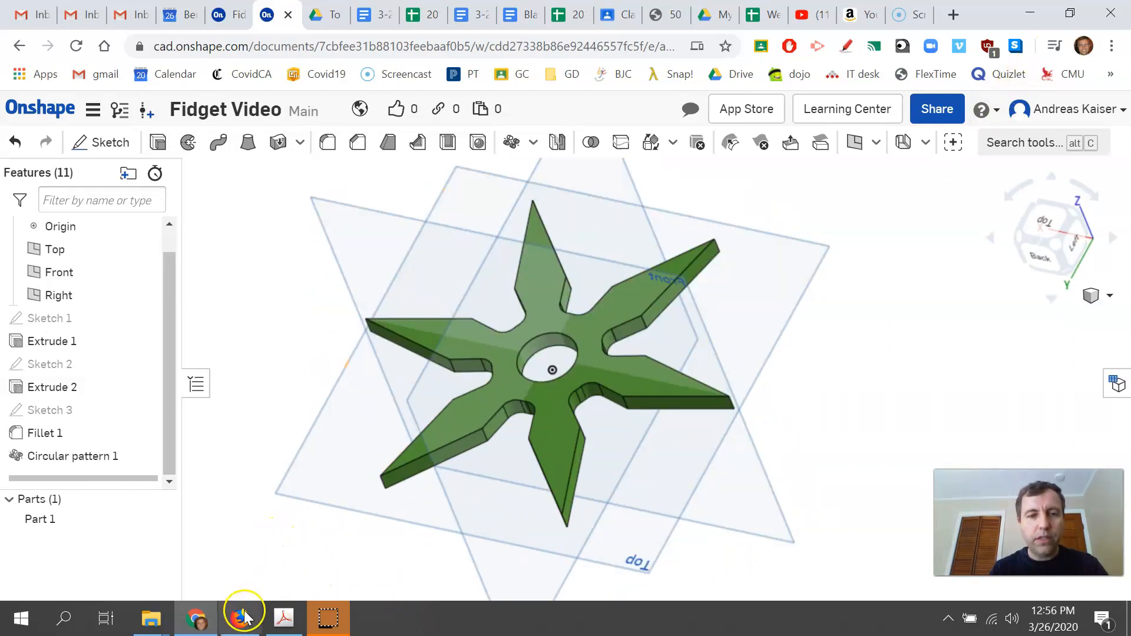
- Open Assembly 1 and insert Part 1 from the current document, placing it near the origin
mouse_move(985, 20)
left_mouse_down()
mouse_move(991, 1)
mouse_move(964, 26)
left_mouse_up()
mouse_move(334, 583)
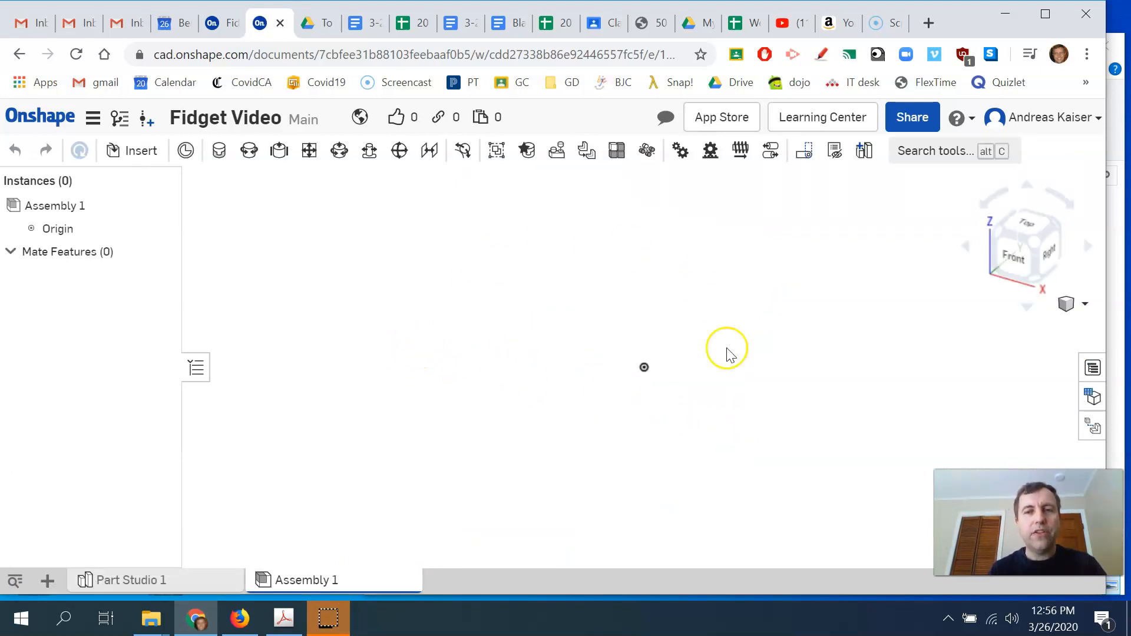
left_click(144, 154)
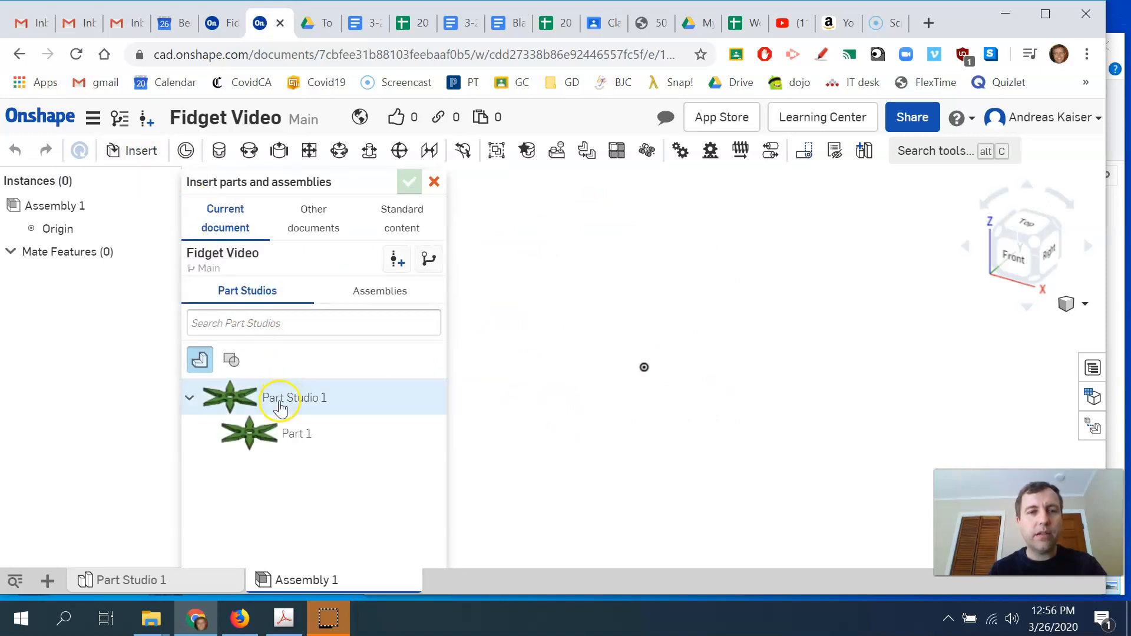
left_click(280, 441)
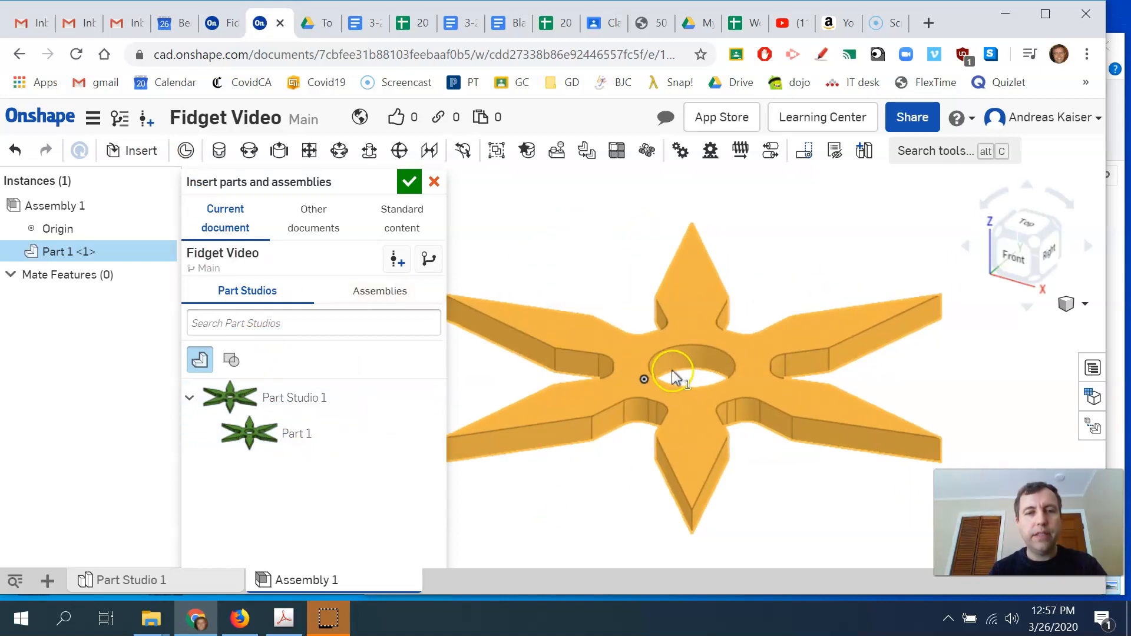
left_click(810, 428)
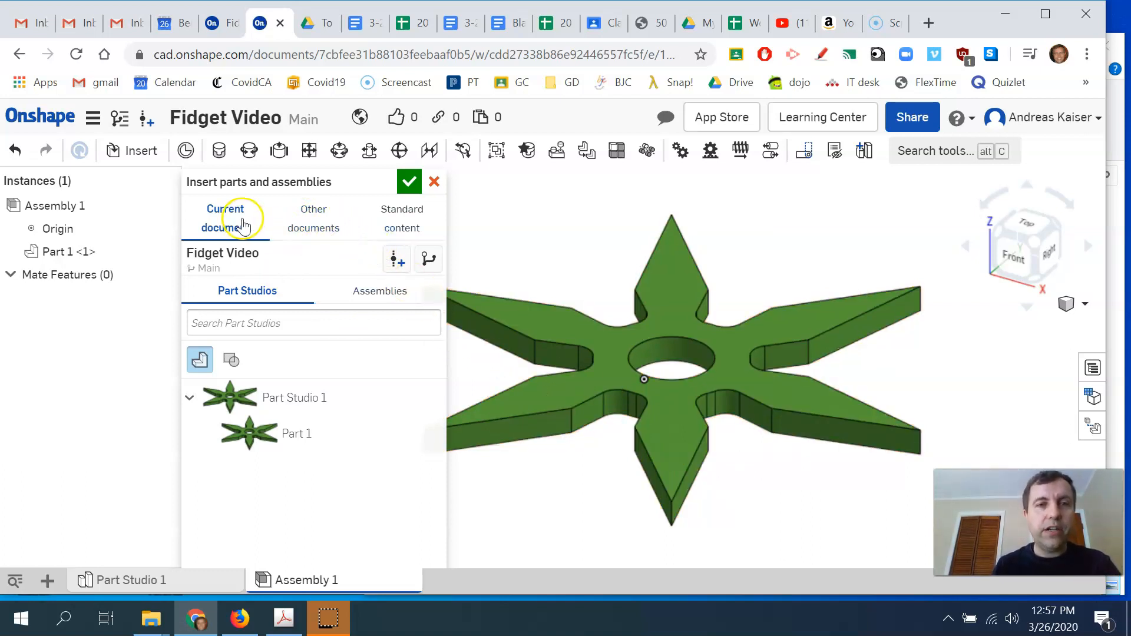
- Search the public documents for "608 bearing" as a part to insert into the assembly
left_click(307, 221)
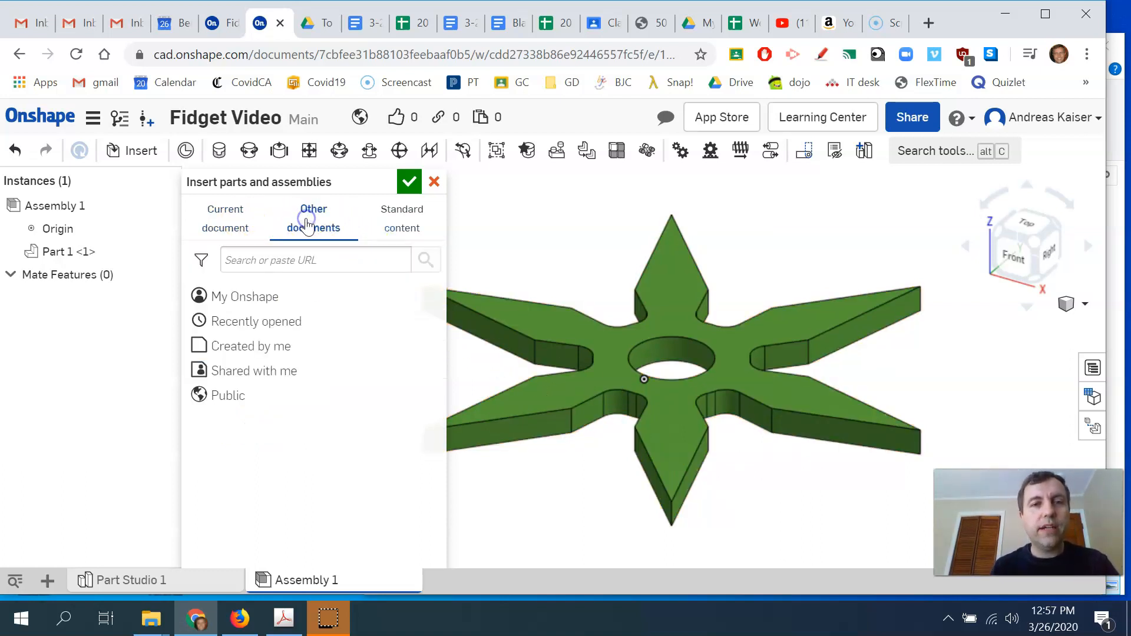
left_click(243, 392)
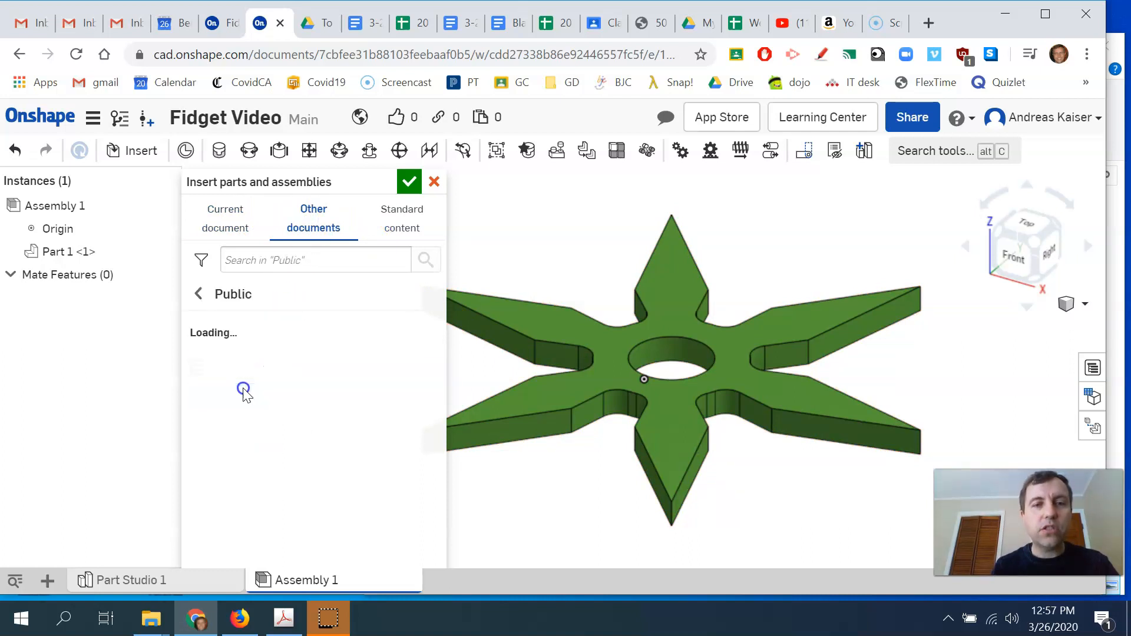
left_click(286, 260)
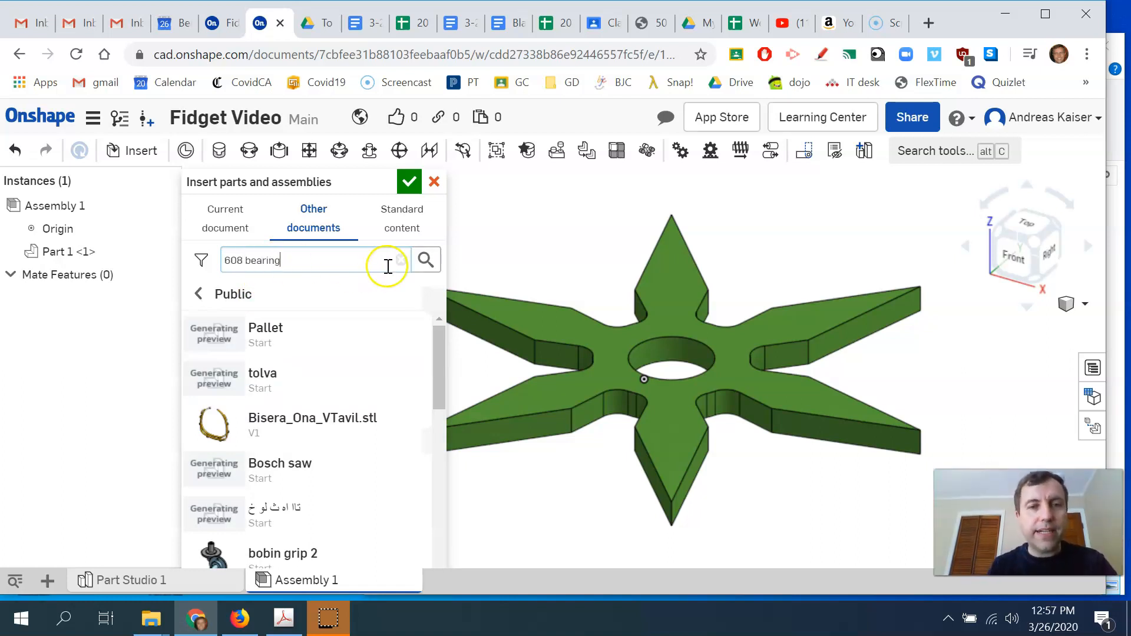
left_click(426, 259)
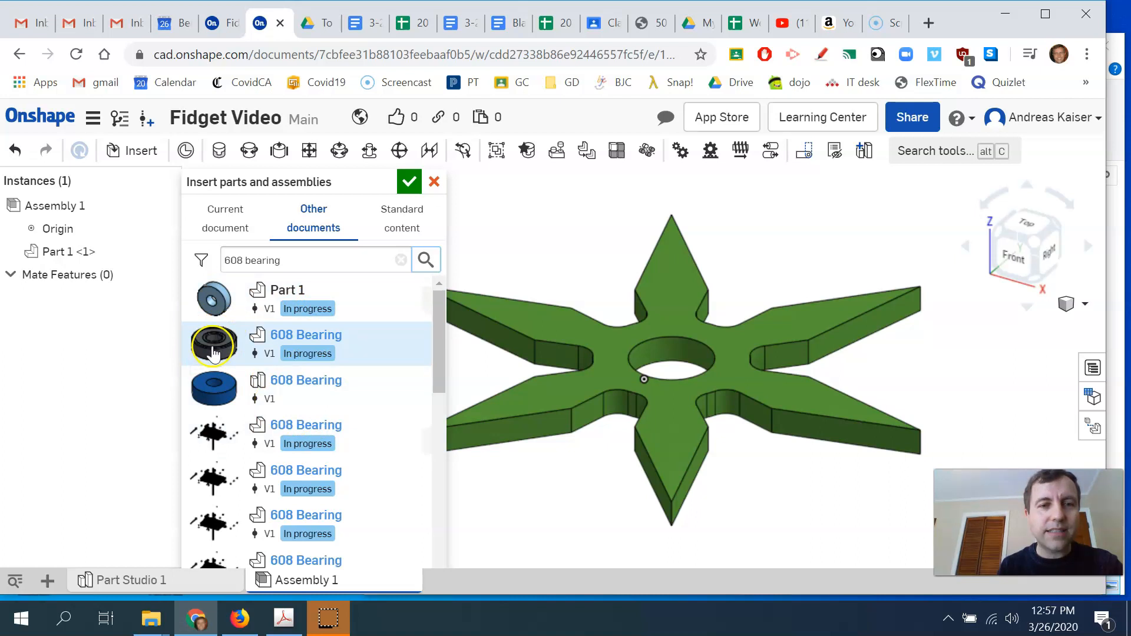
- Look through the bearing results and open the black 608 Bearing document to list its parts
scroll(231, 365, "down", 5)
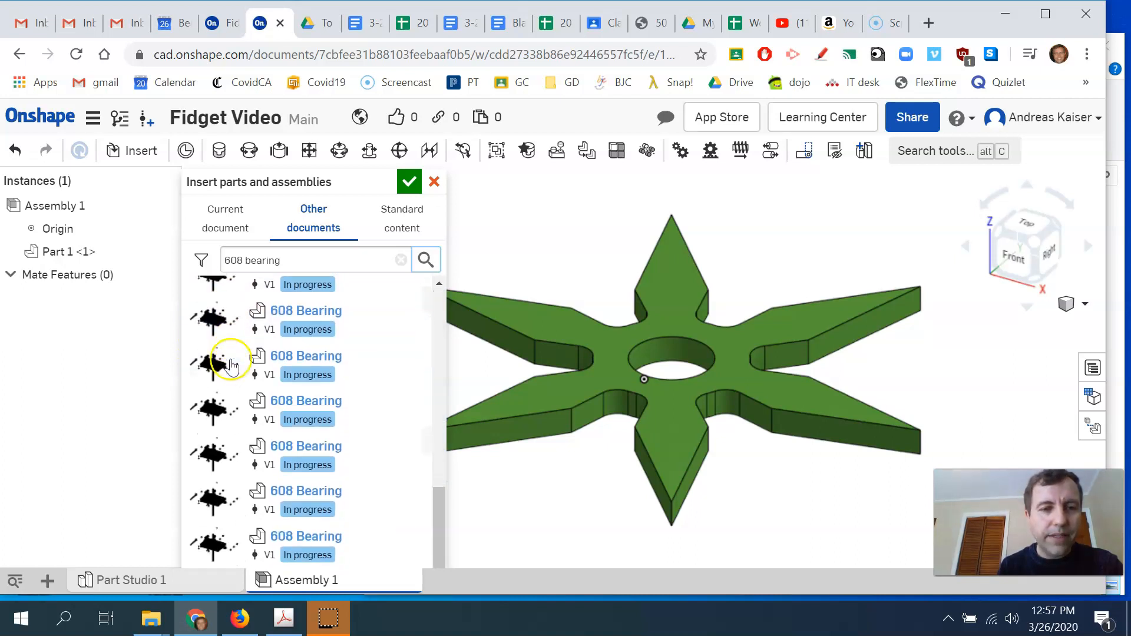
scroll(231, 362, "up", 5)
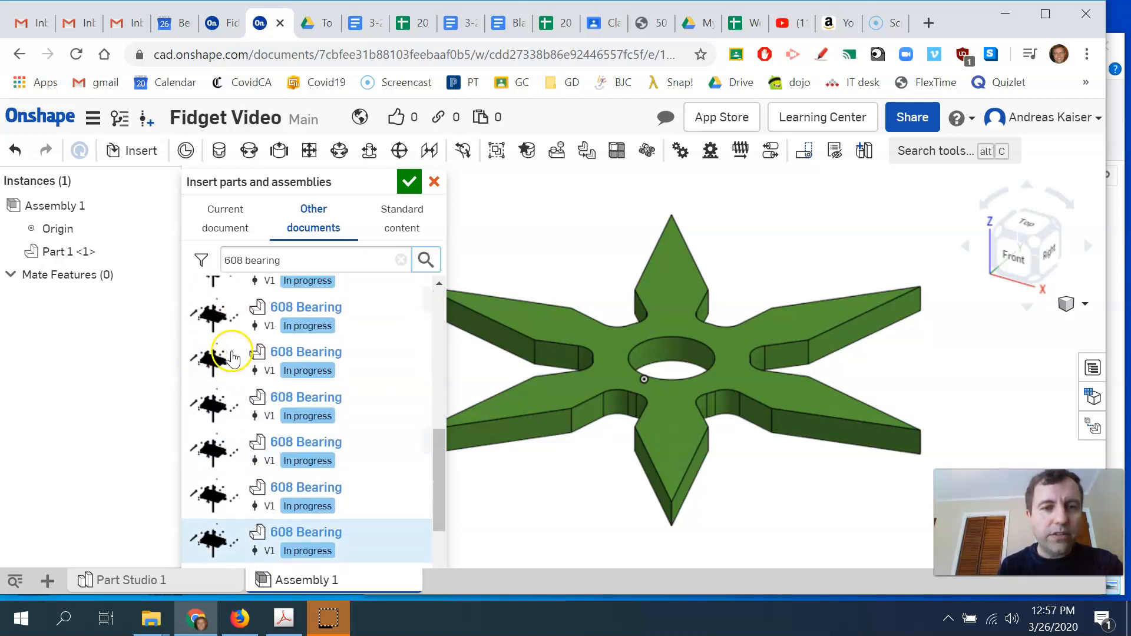
scroll(232, 355, "up", 3)
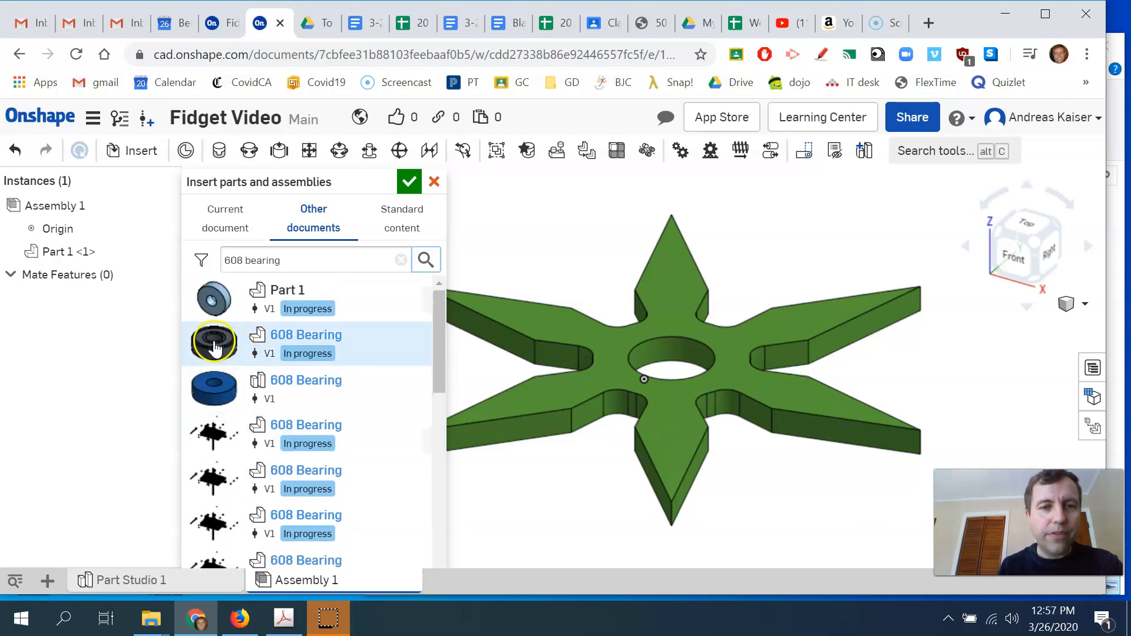
left_click(218, 352)
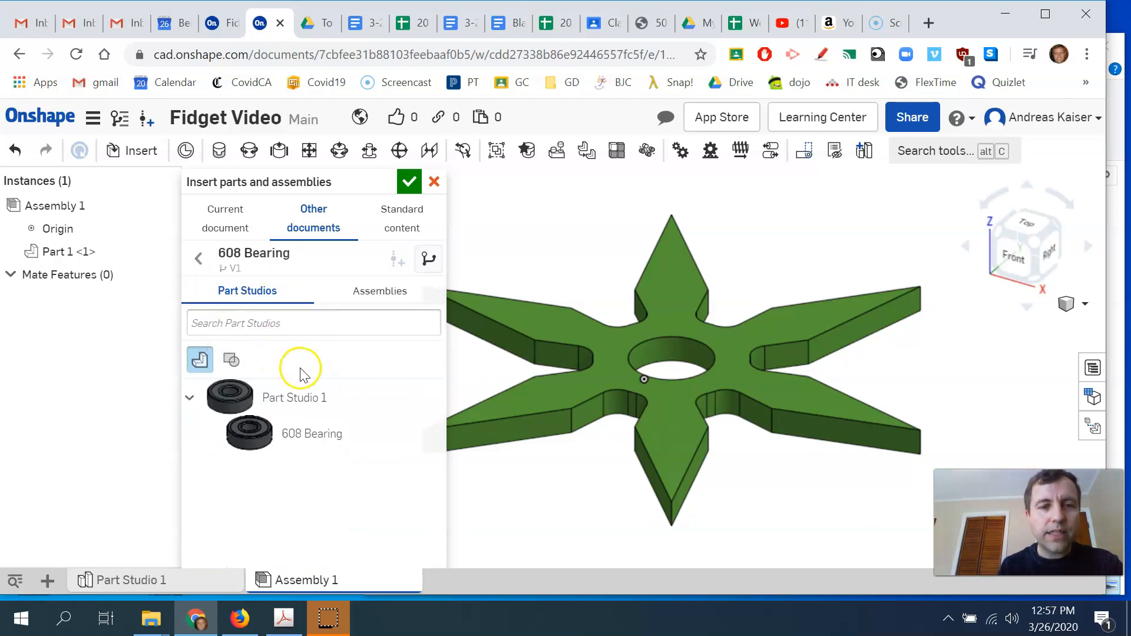
- Insert the 608 Bearing part into the assembly, placing it beside the spiked part, and accept the insertion
left_click(247, 431)
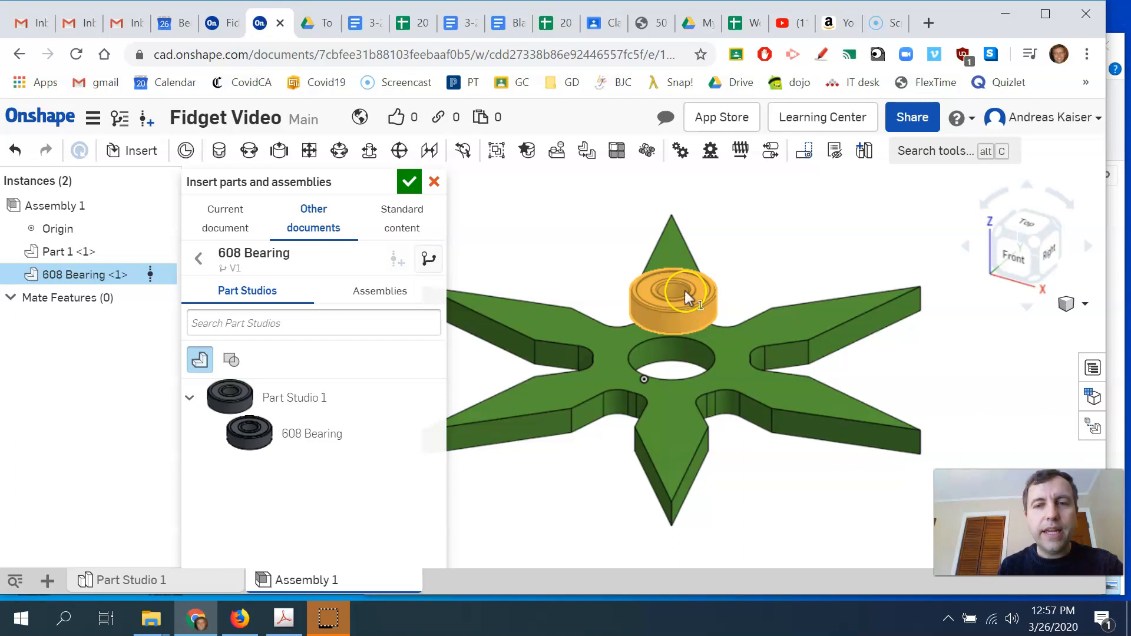
left_click(844, 233)
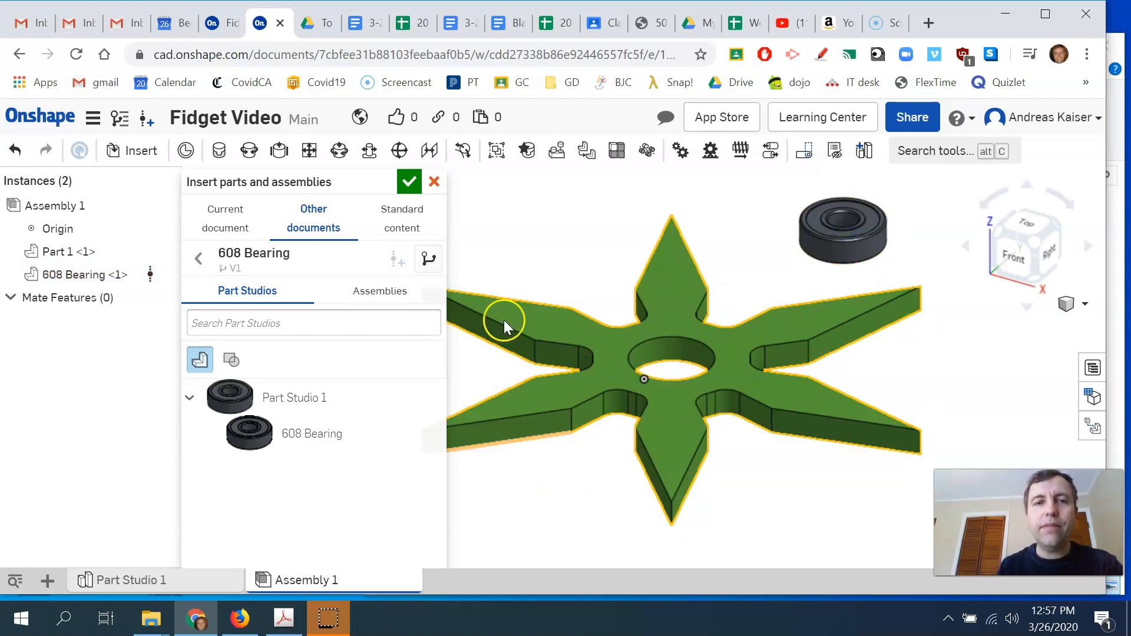
left_click(409, 182)
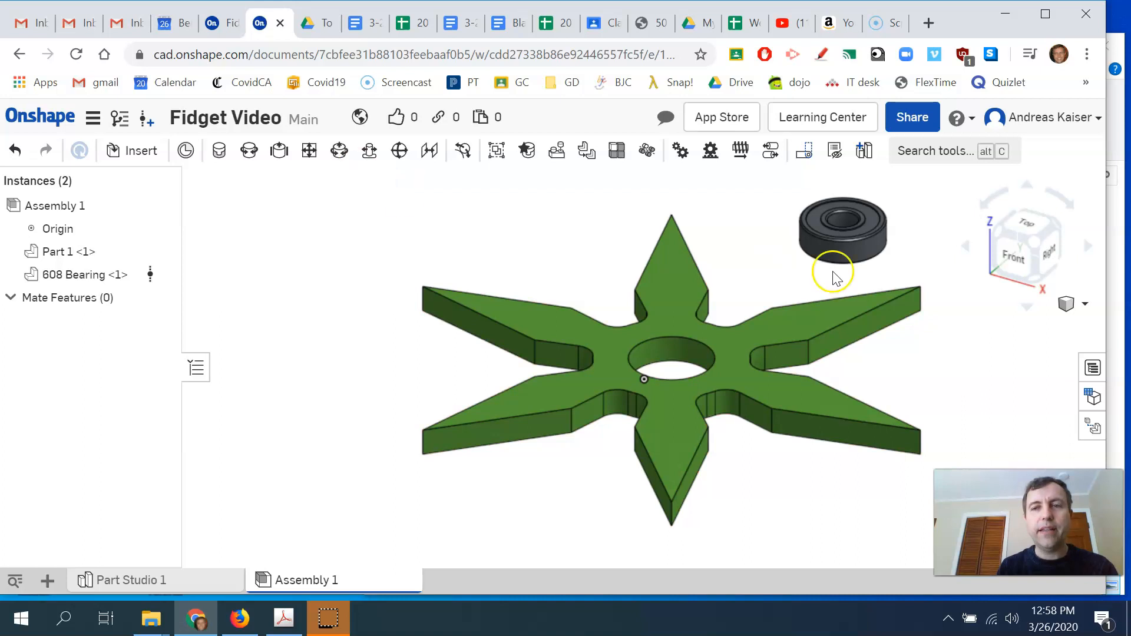
- Add a cylindrical mate joining the centre of the bearing's upper rim to the centre hole of Part 1
left_click(340, 151)
left_click(272, 250)
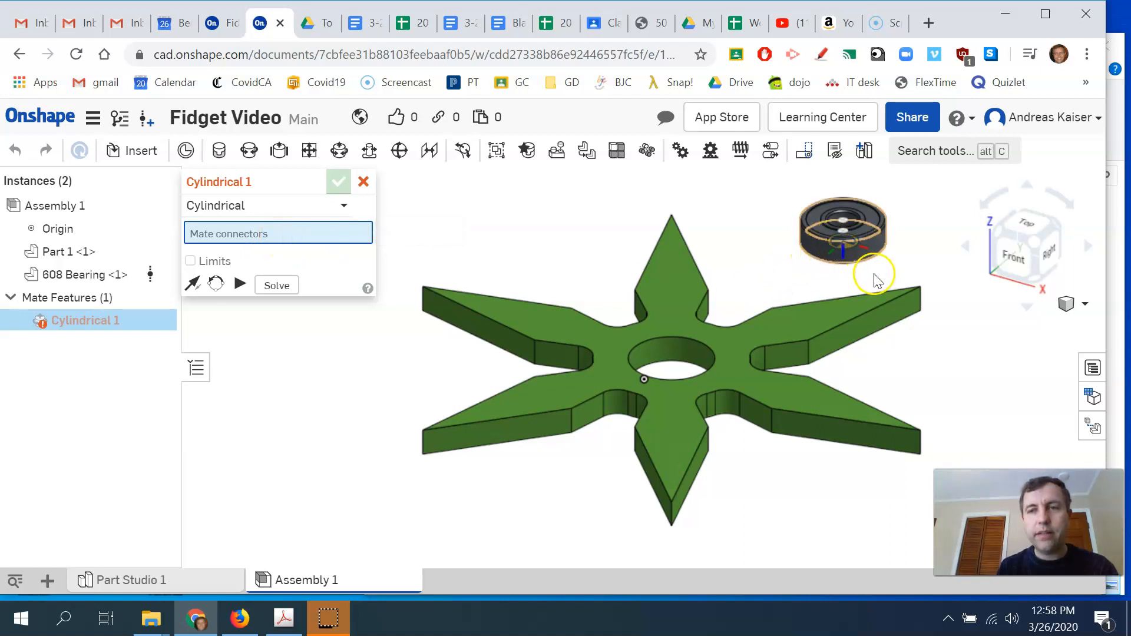
left_click(886, 238)
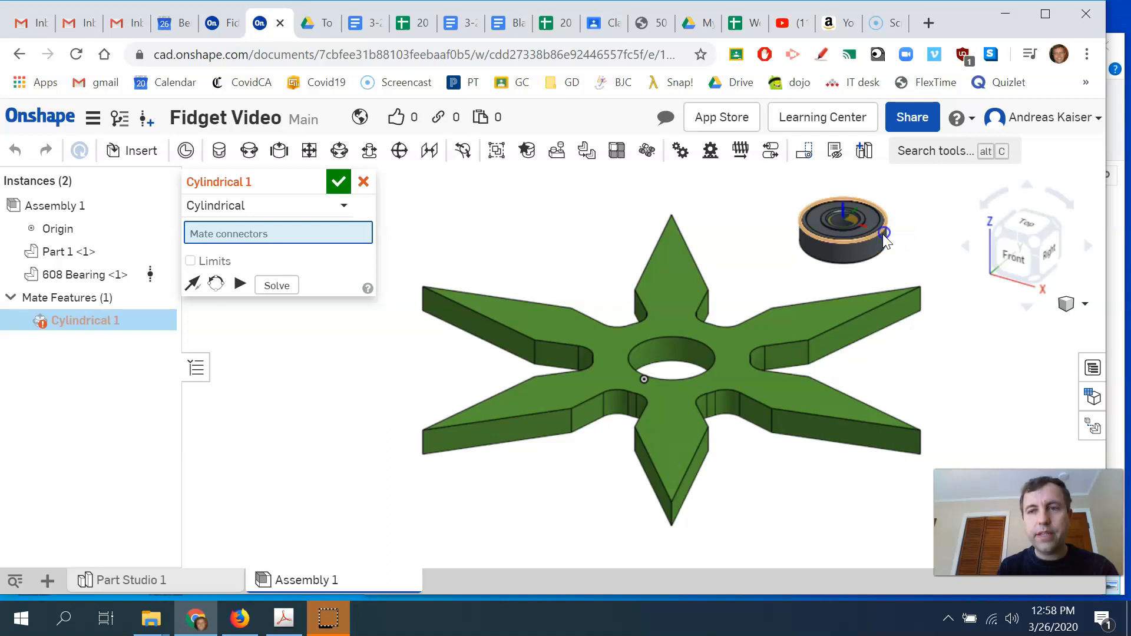
left_click(936, 454)
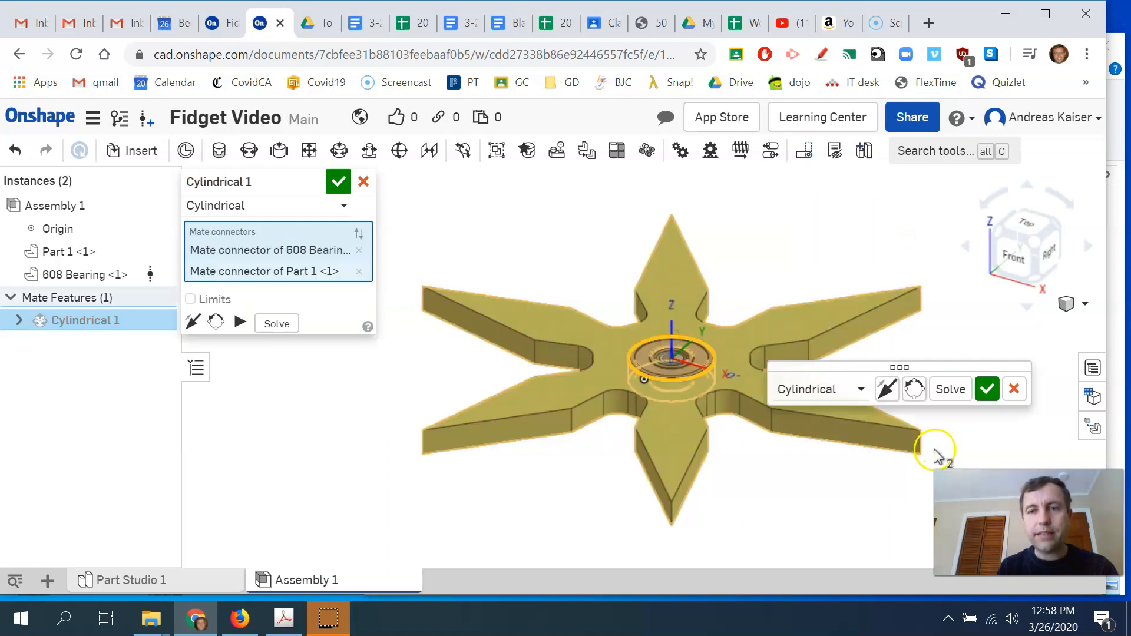
left_click(912, 425)
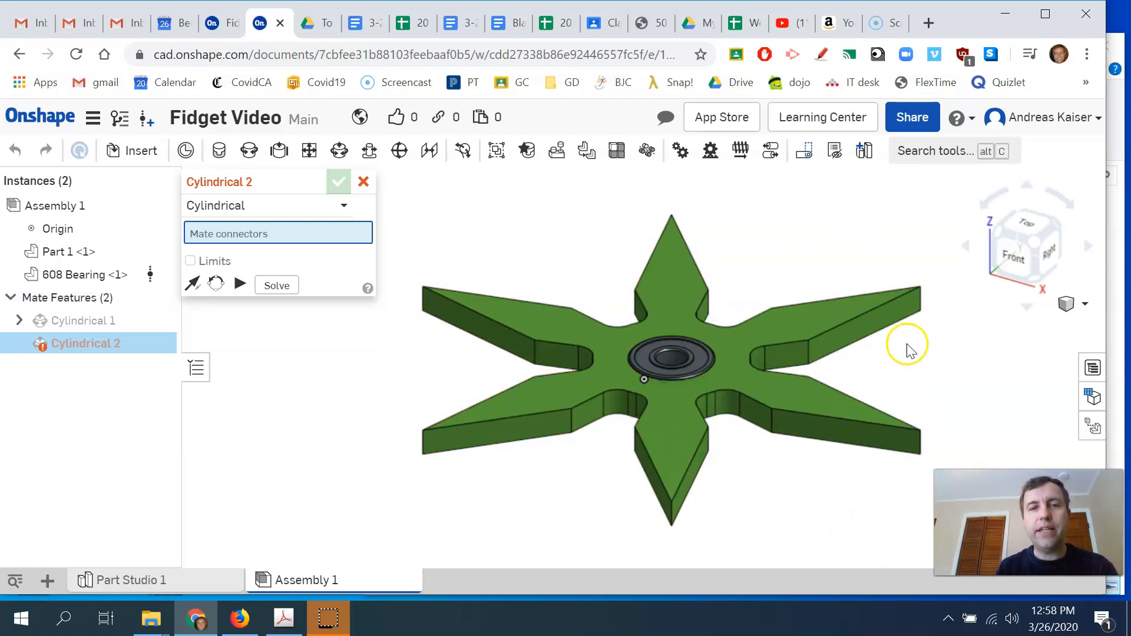
- Add a second cylindrical mate between the bearing's top face and the centre hole of Part 1
mouse_move(248, 186)
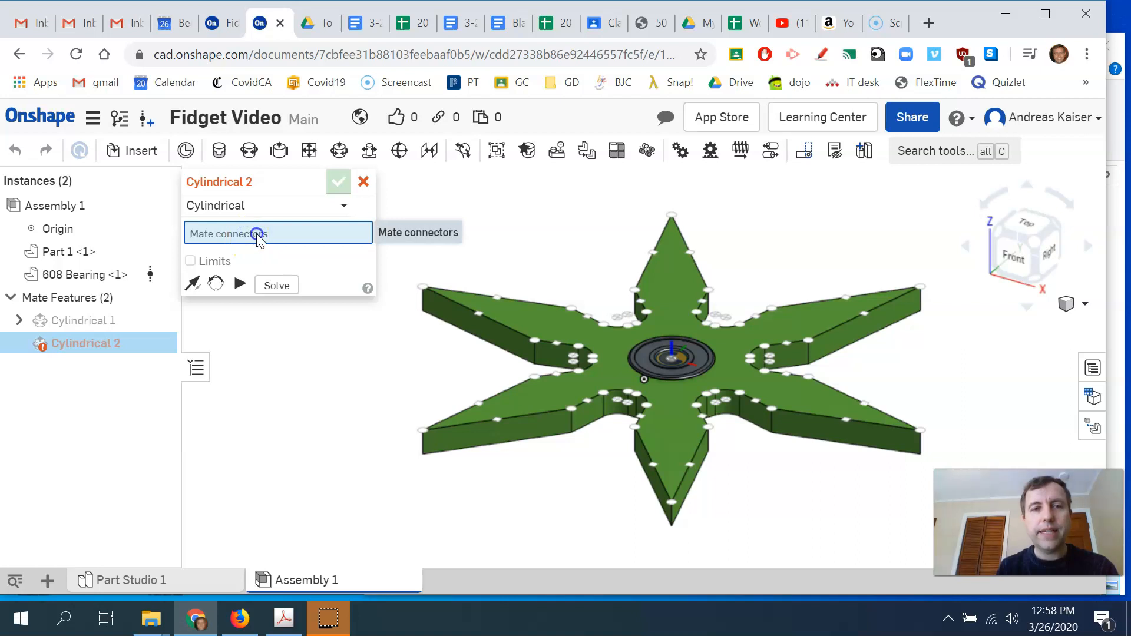
scroll(691, 379, "up", 5)
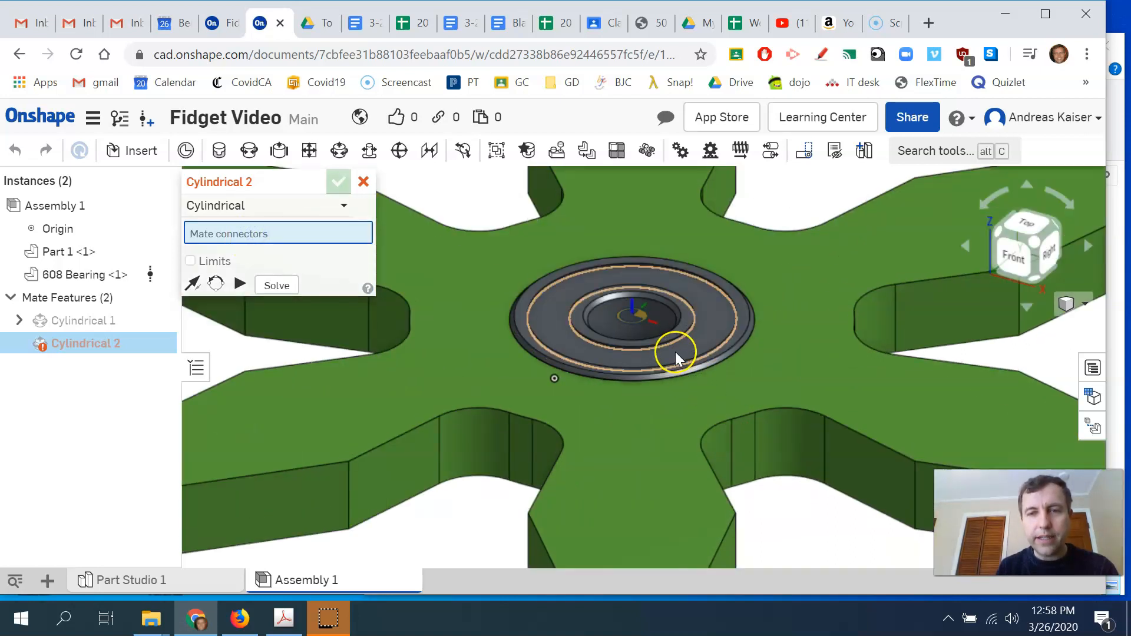
left_click(675, 353)
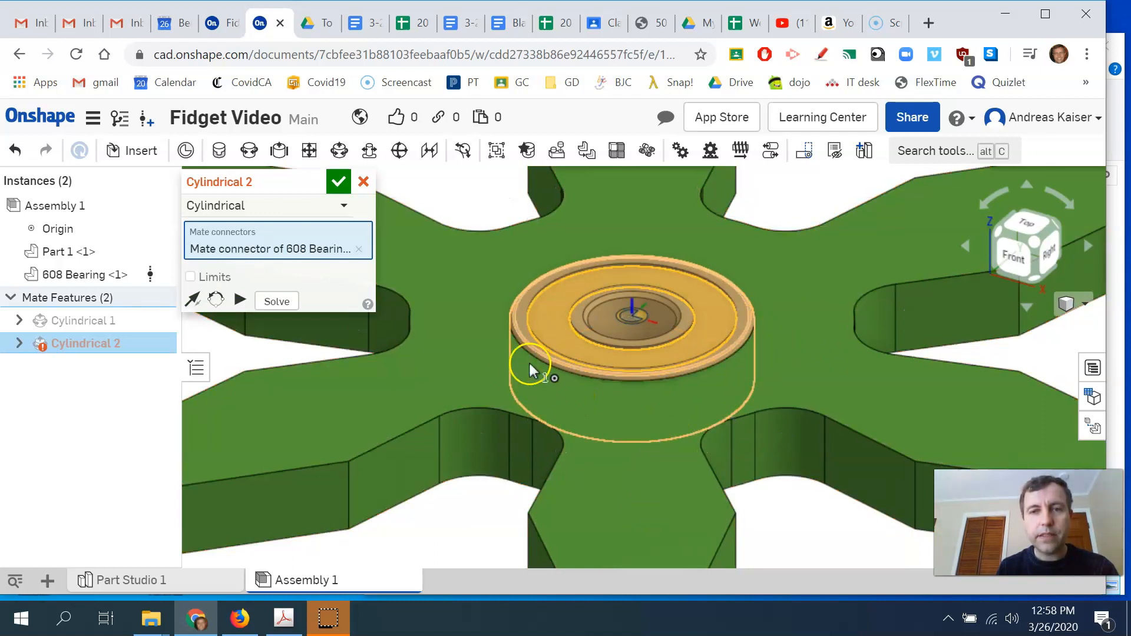
left_click(745, 453)
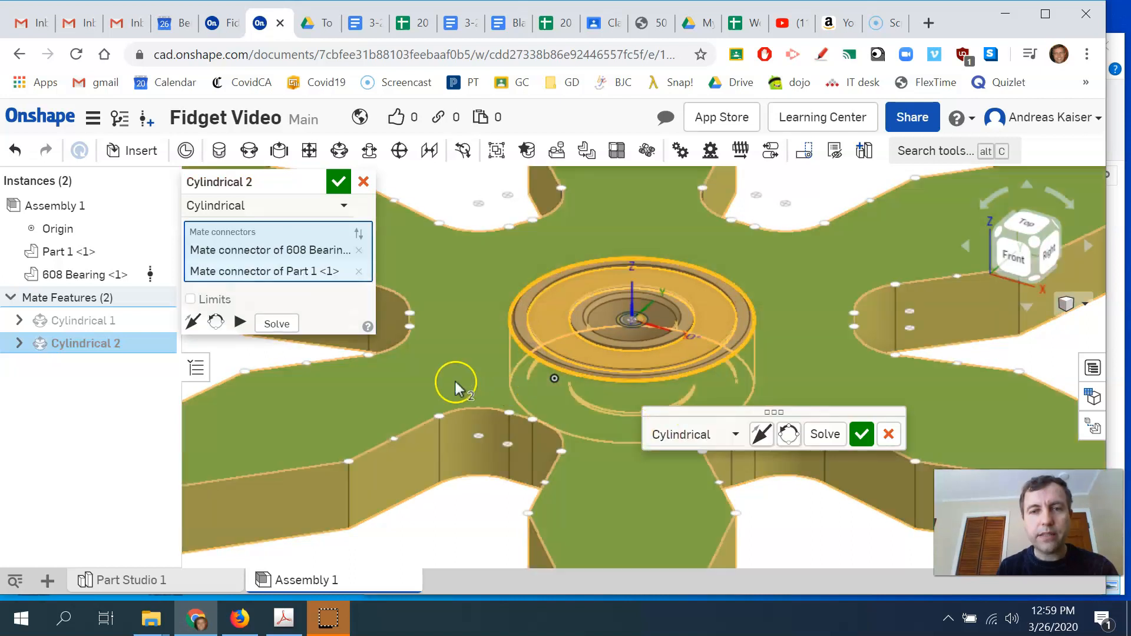
left_click(848, 439)
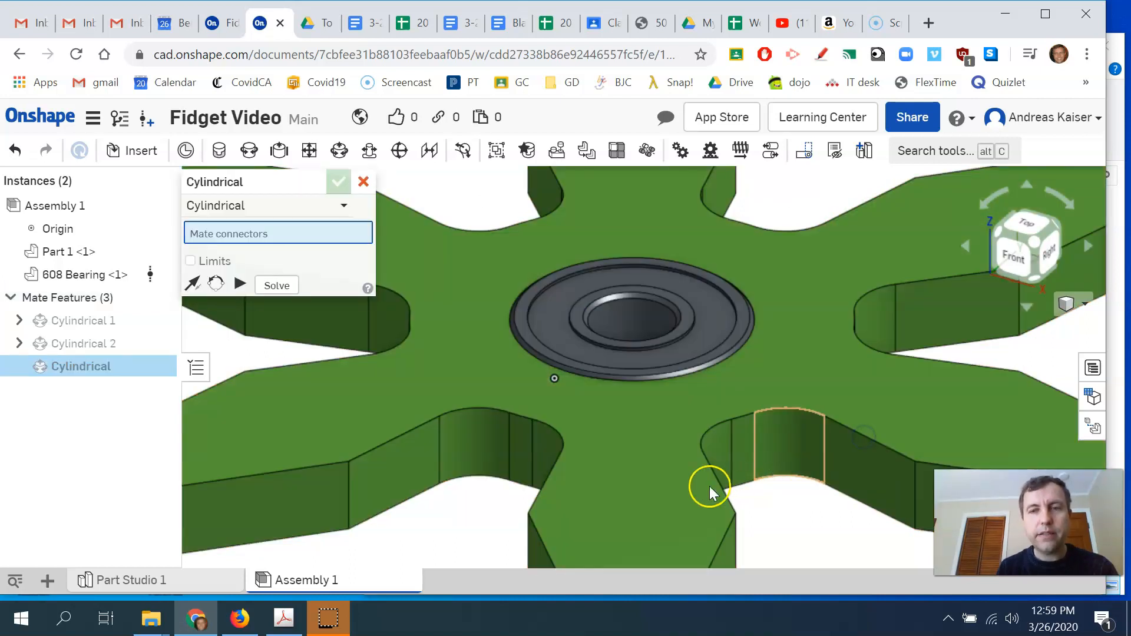
left_click(364, 182)
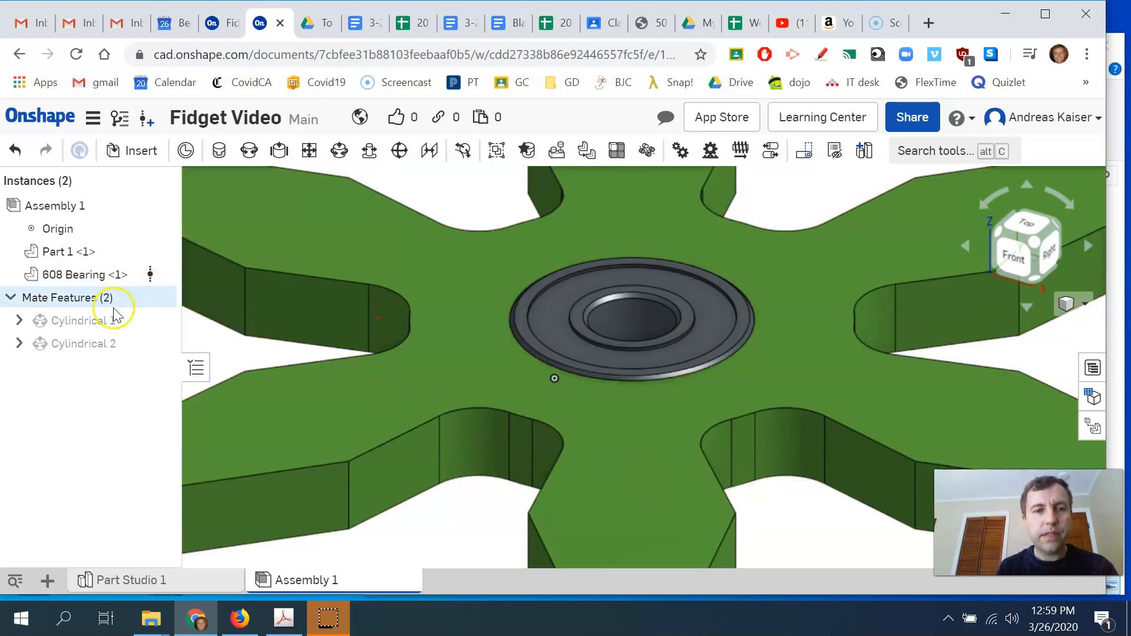
- Delete the redundant Cylindrical 2 mate from the assembly
left_click(110, 337)
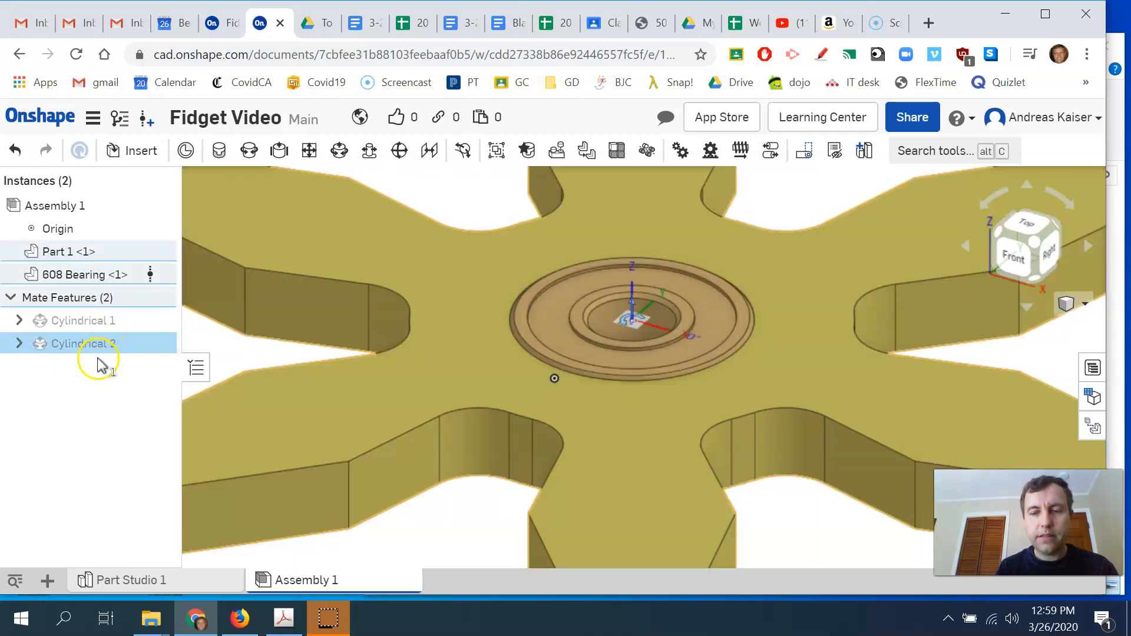
key("Delete")
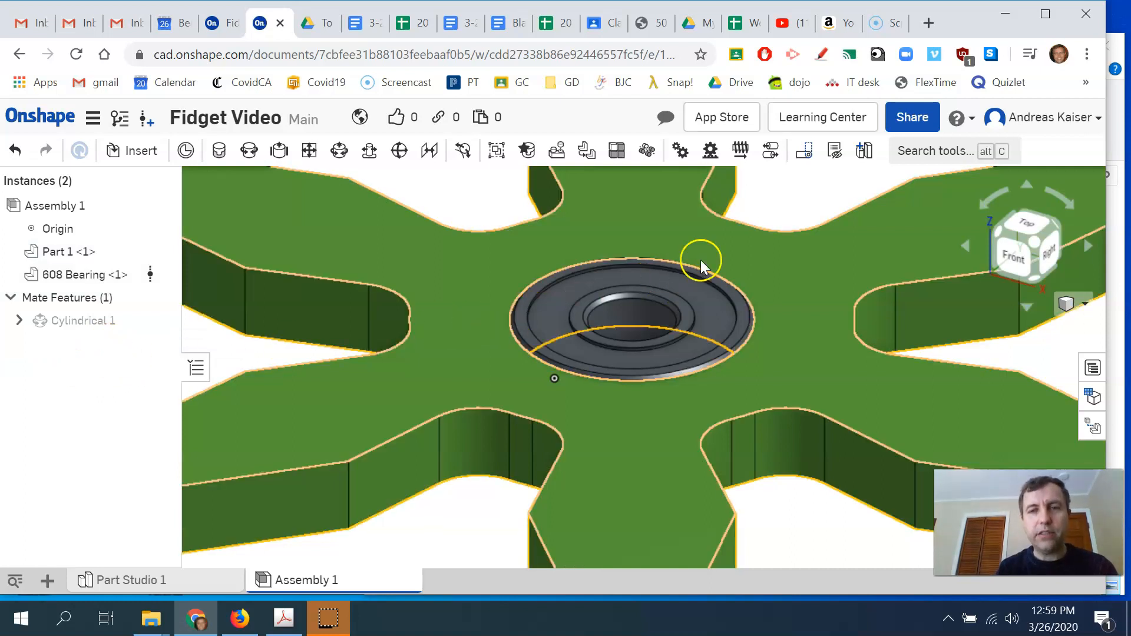
key("f")
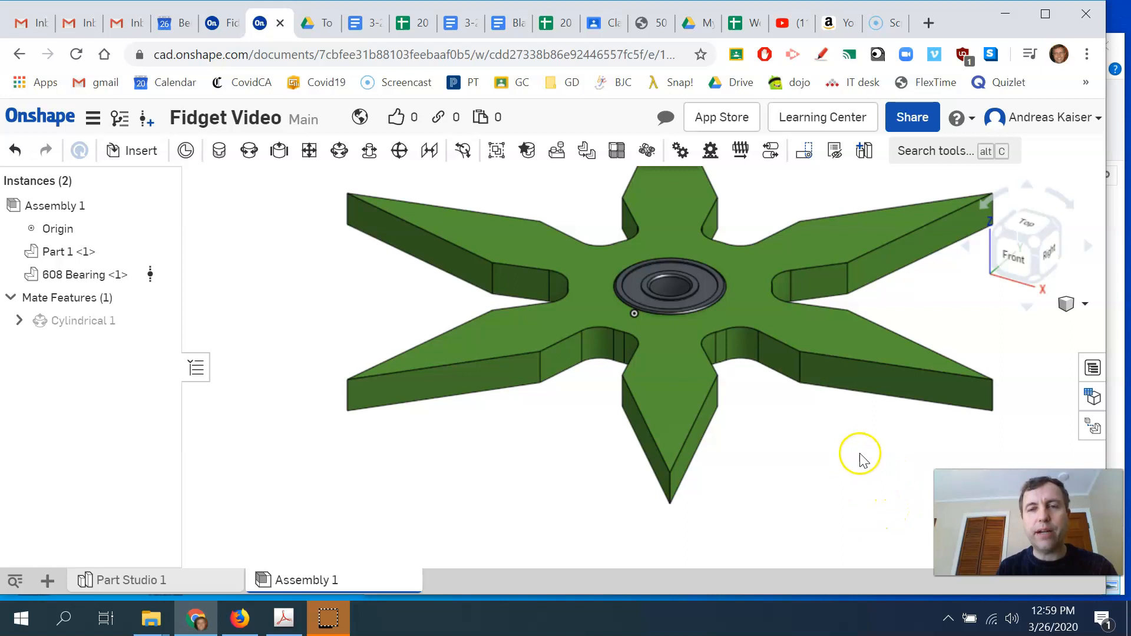
scroll(860, 457, "up", 2)
scroll(825, 405, "down", 1)
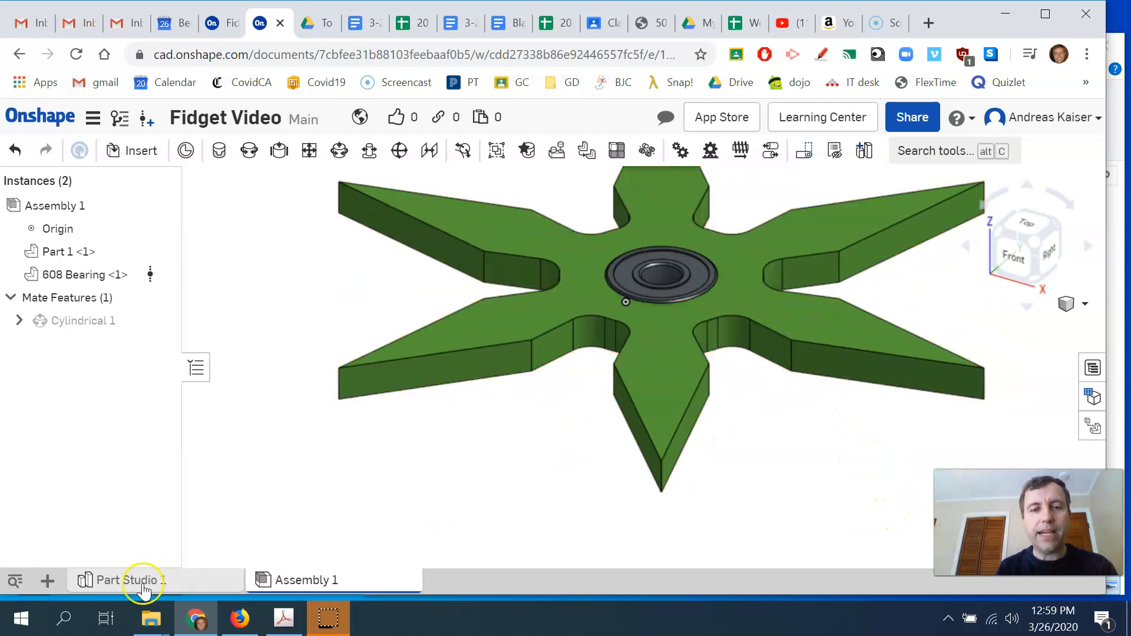
- Edit Circular pattern 1 in Part Studio 1, setting the instance count to 8, and accept it
left_click(142, 583)
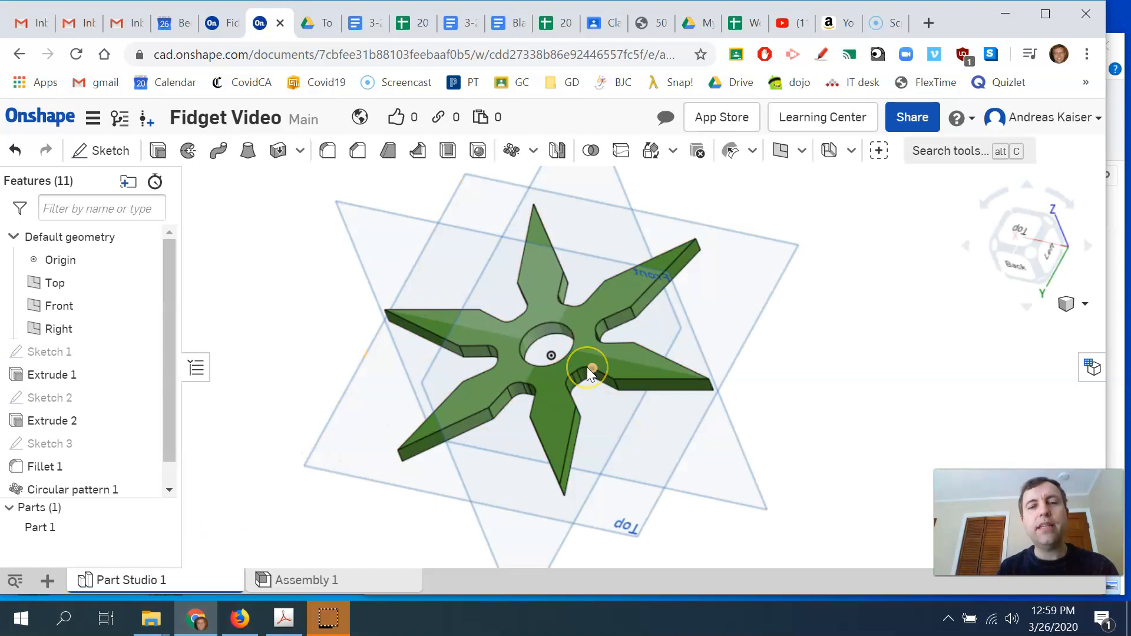
right_click(86, 494)
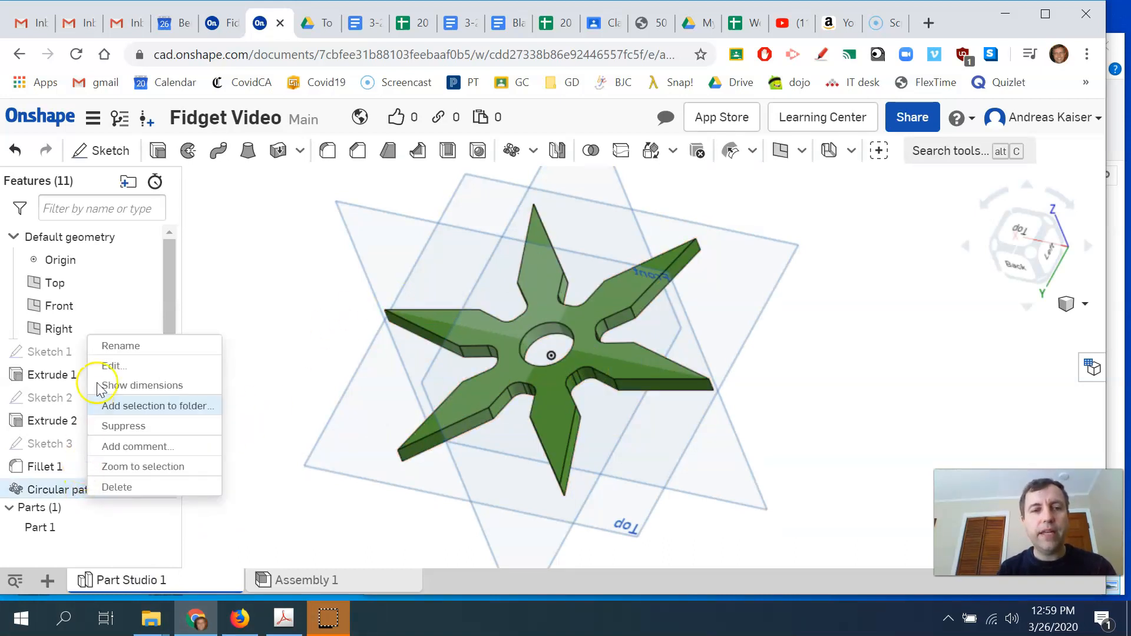
left_click(103, 365)
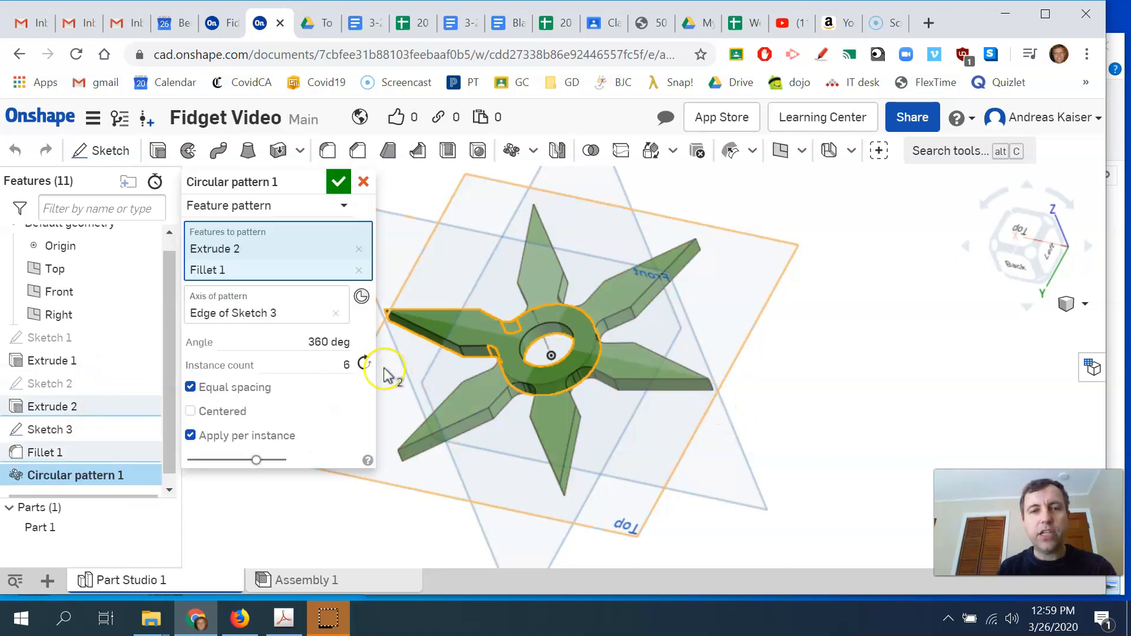
left_click(343, 366)
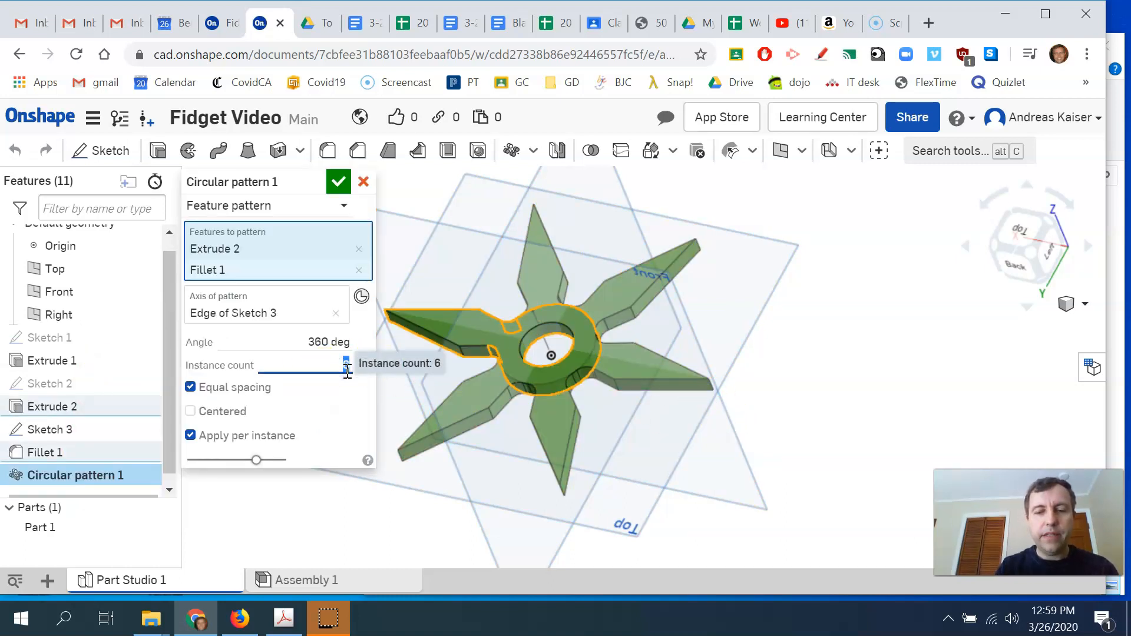
type("8")
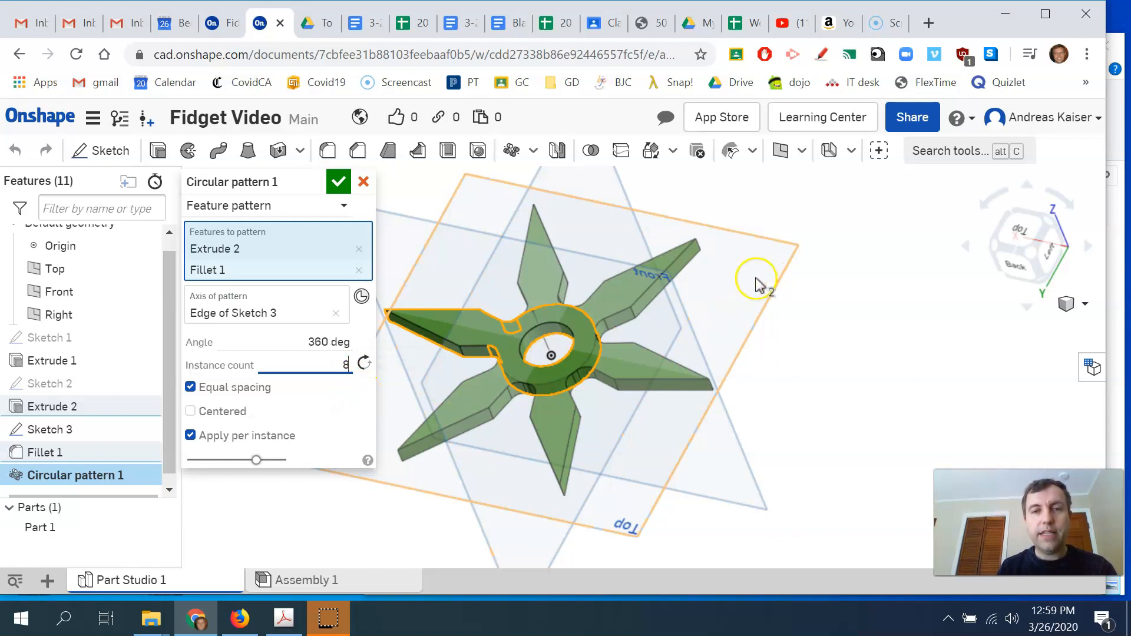
left_click(338, 181)
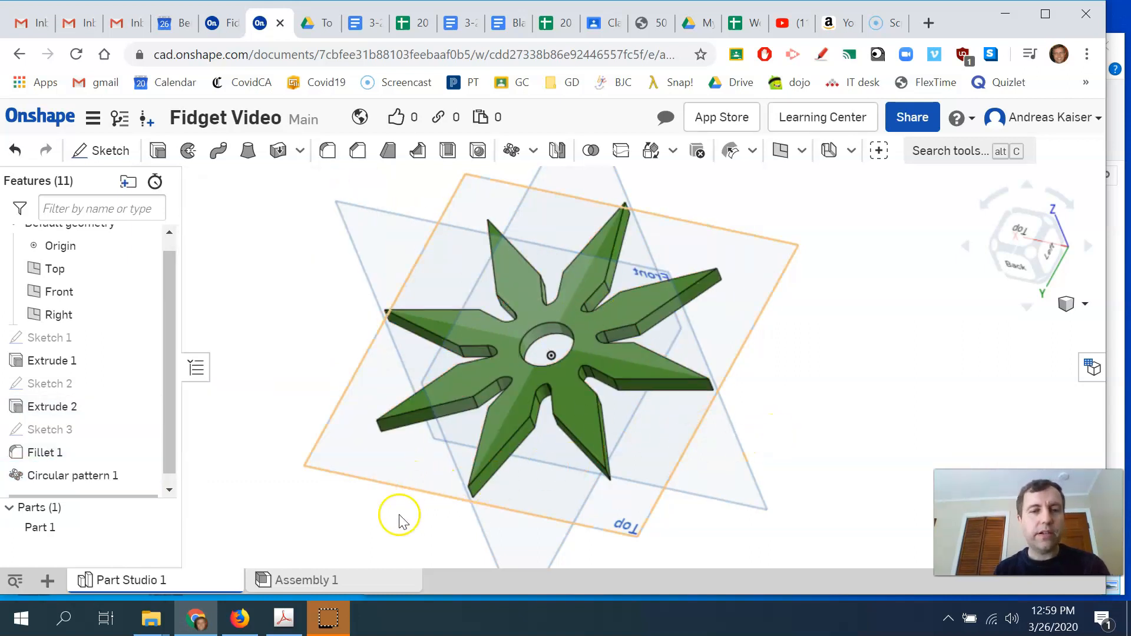
- Inspect the updated spiked part and its bearing in Assembly 1 from above
left_click(365, 583)
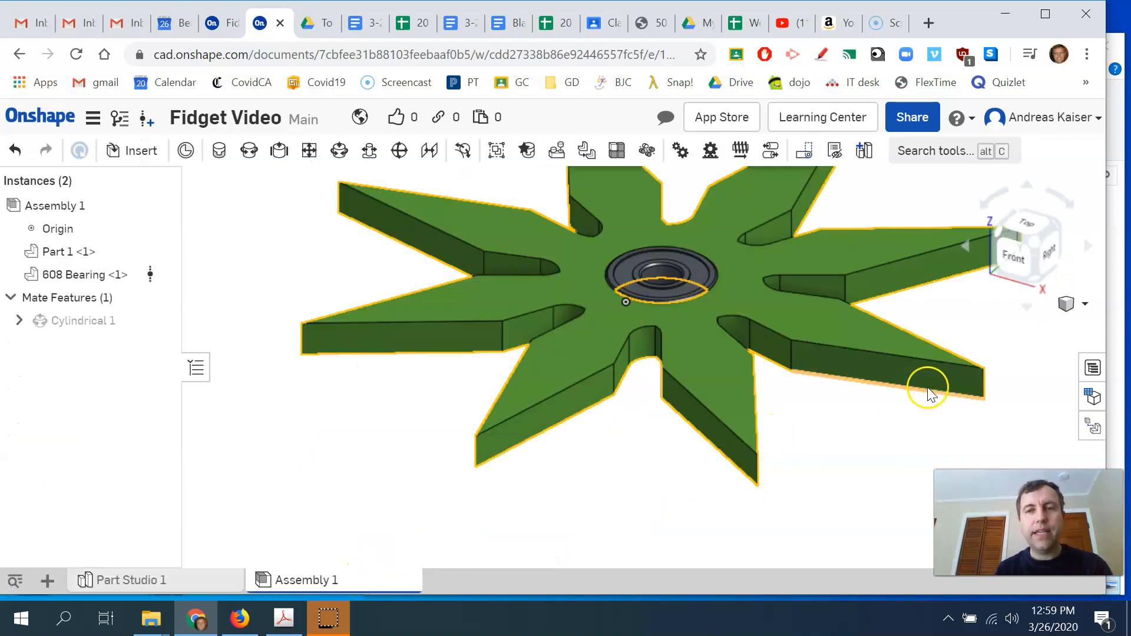
scroll(927, 393, "down", 3)
right_click_drag(924, 382, 945, 427)
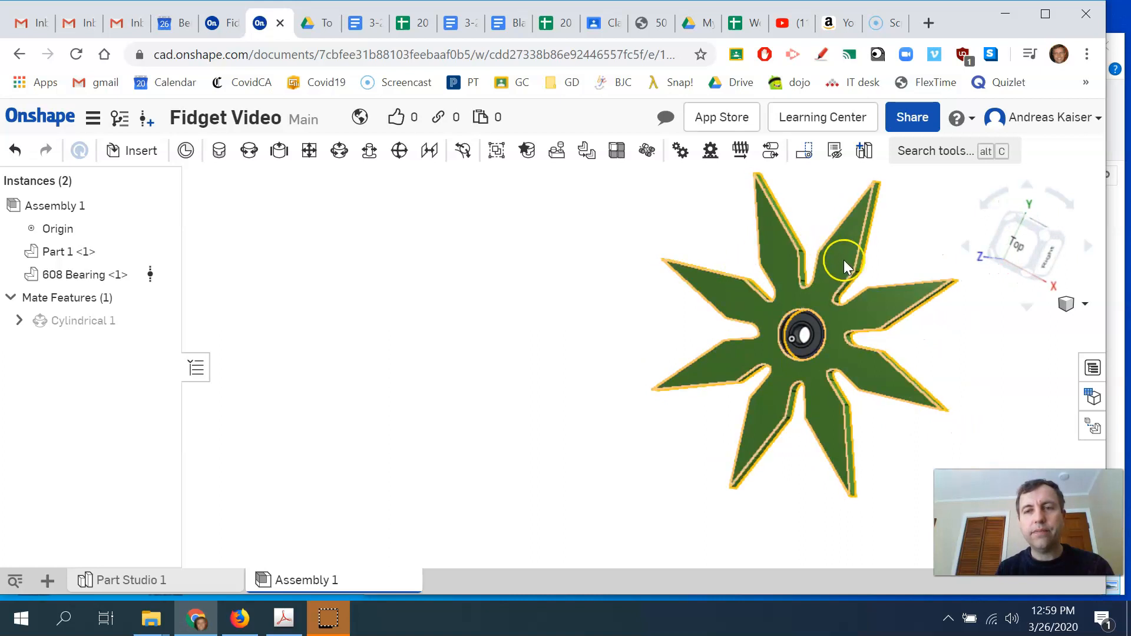
scroll(1017, 328, "up", 3)
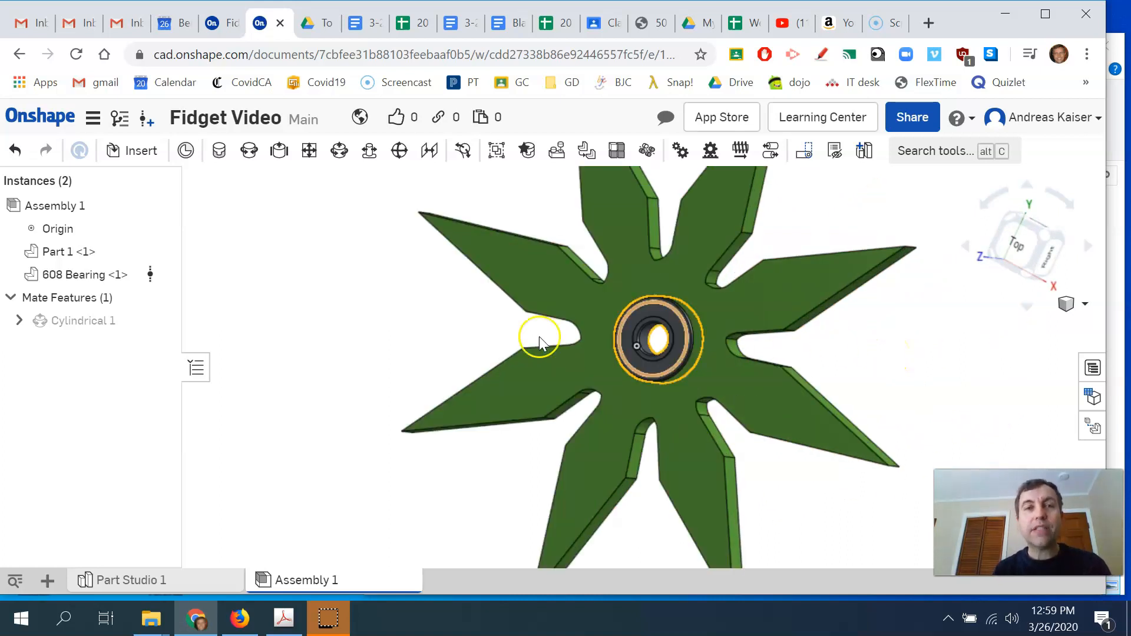
- Review the dimensioned views in Part 1 Drawing 1 of the Fidget Spinner document
left_click(220, 23)
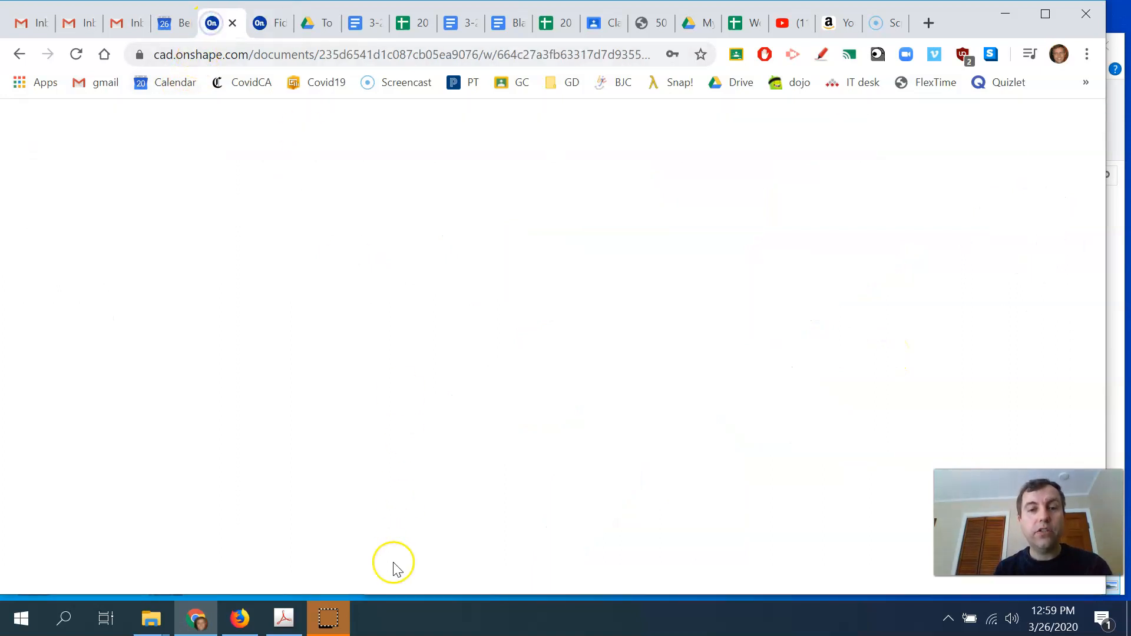
left_click(378, 589)
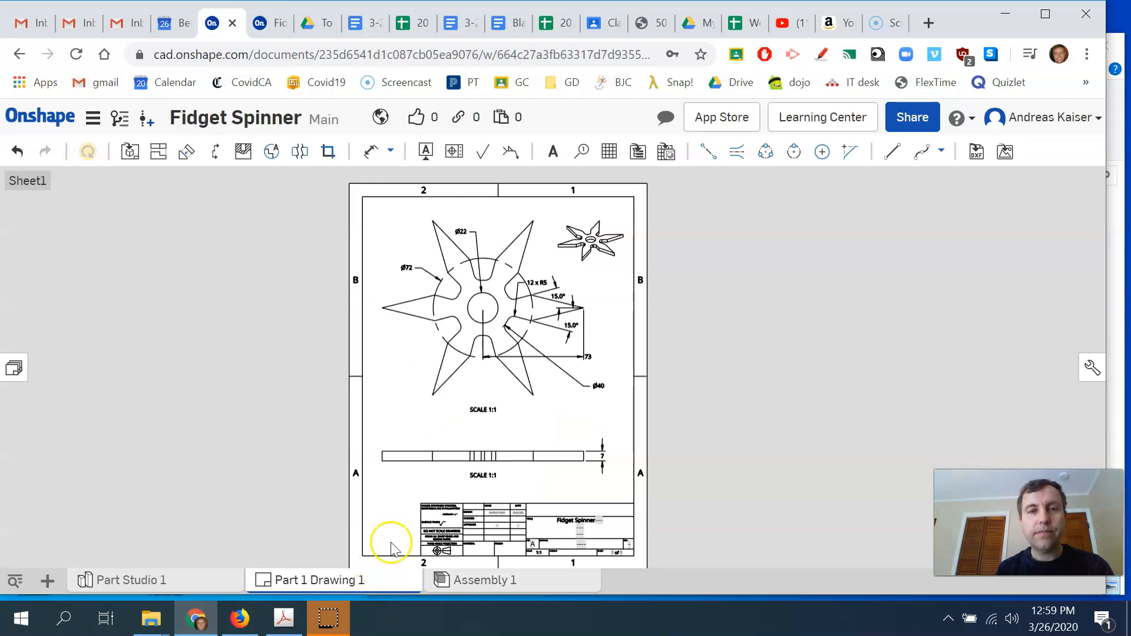
scroll(530, 284, "up", 2)
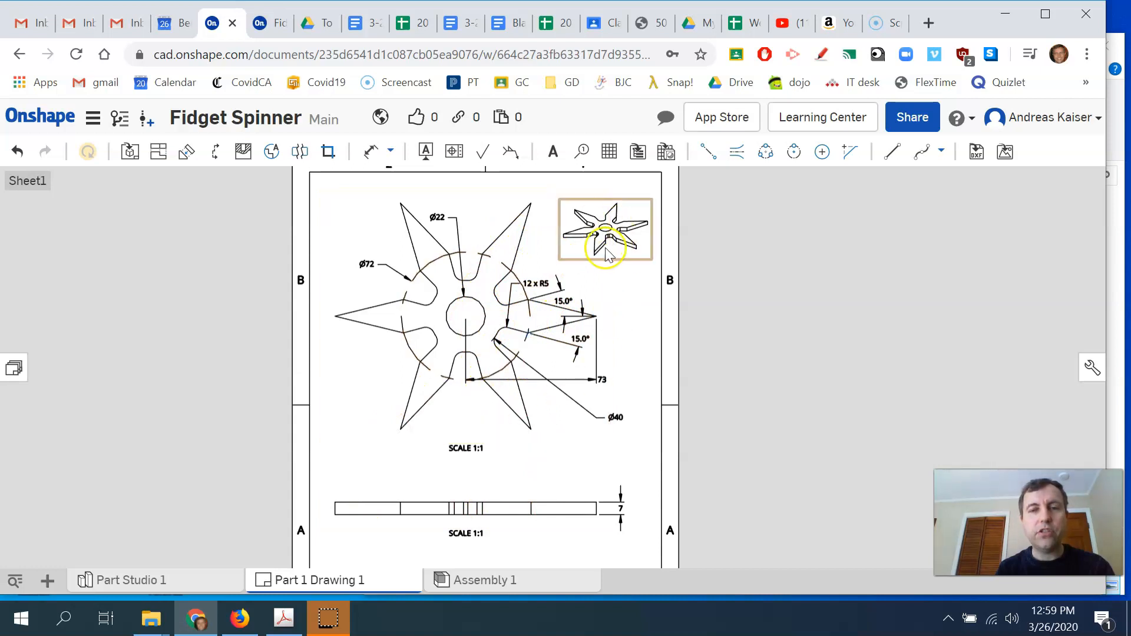
- Switch back to the Fidget Video document and show its Part Studio 1
left_click(266, 14)
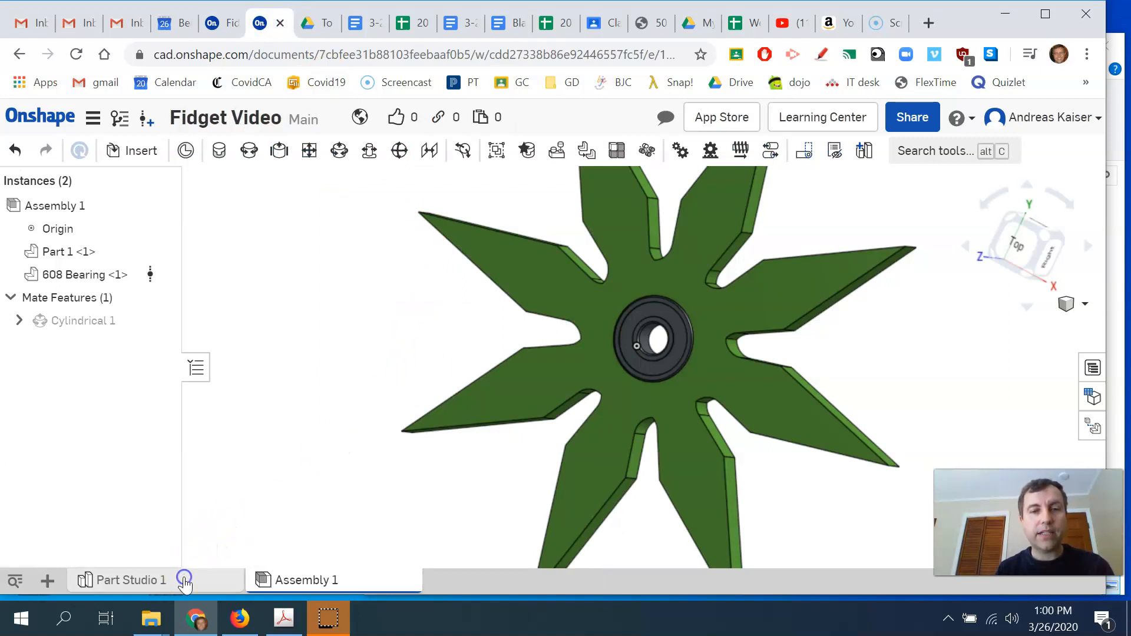
left_click(184, 580)
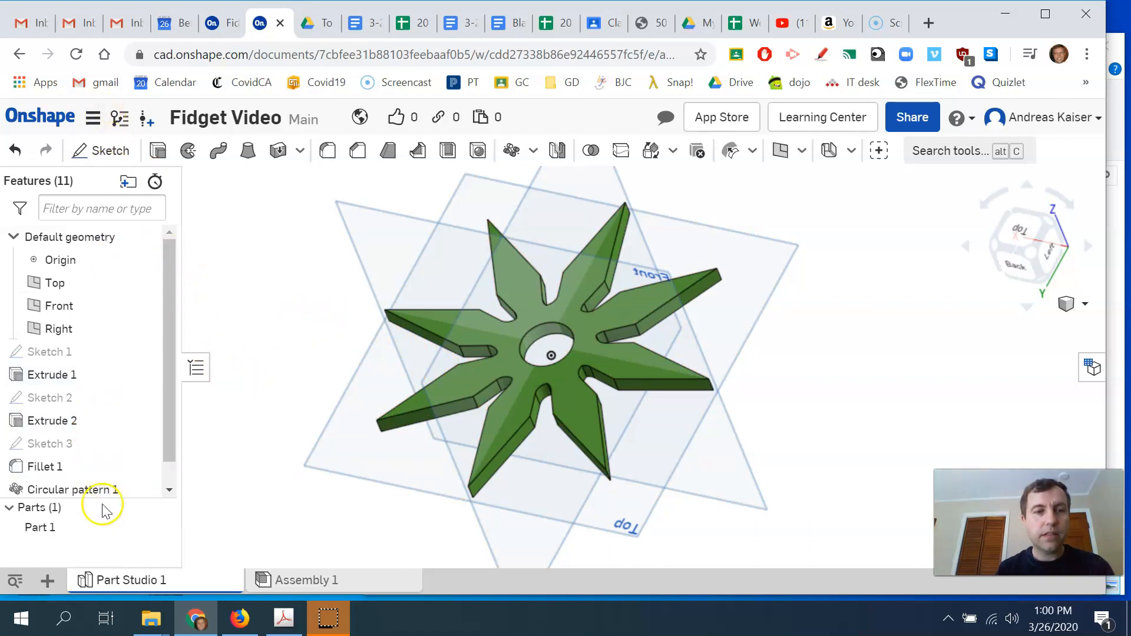
left_click(94, 121)
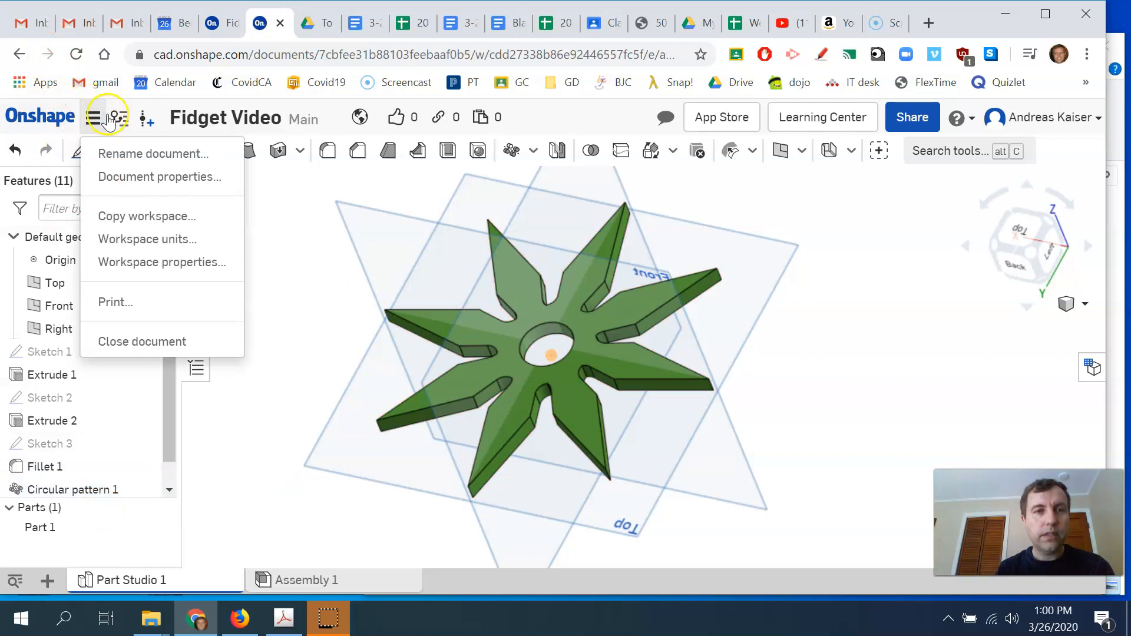
left_click(289, 315)
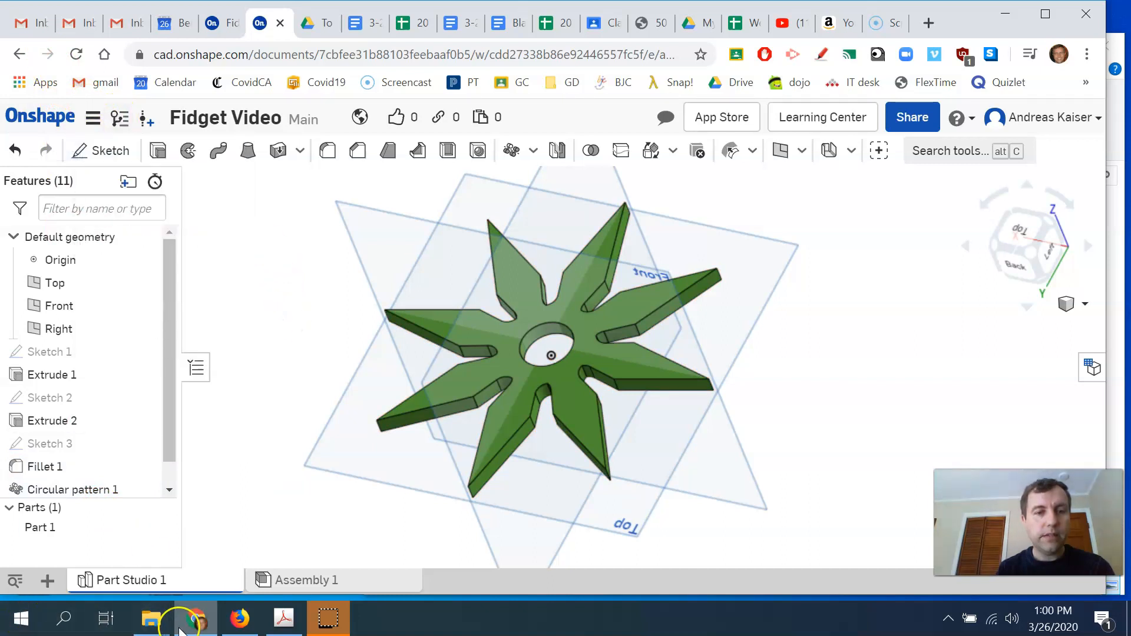
left_click(334, 618)
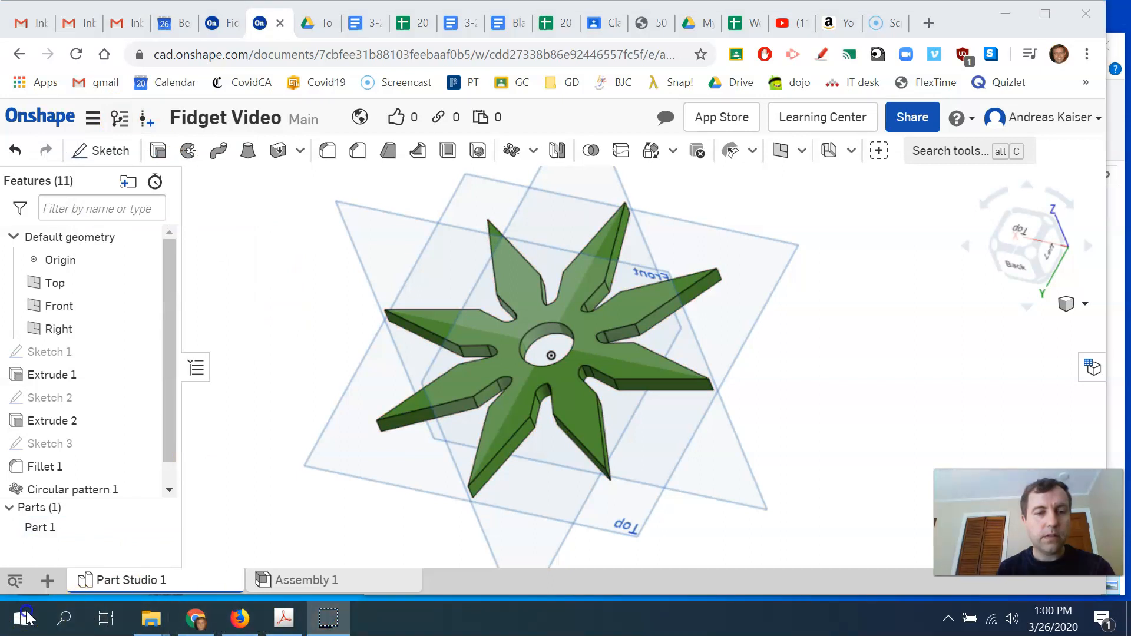
- Create a drawing of Part 1 from the ANSI_A_Portrait_MM.dwt template with no views
right_click(60, 529)
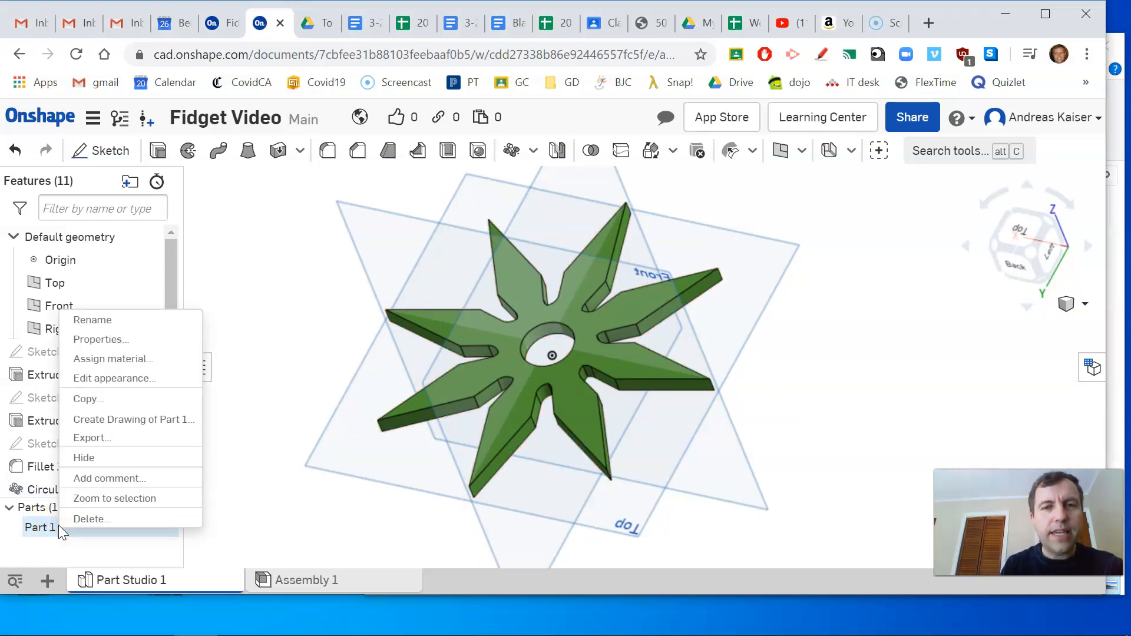
left_click(129, 422)
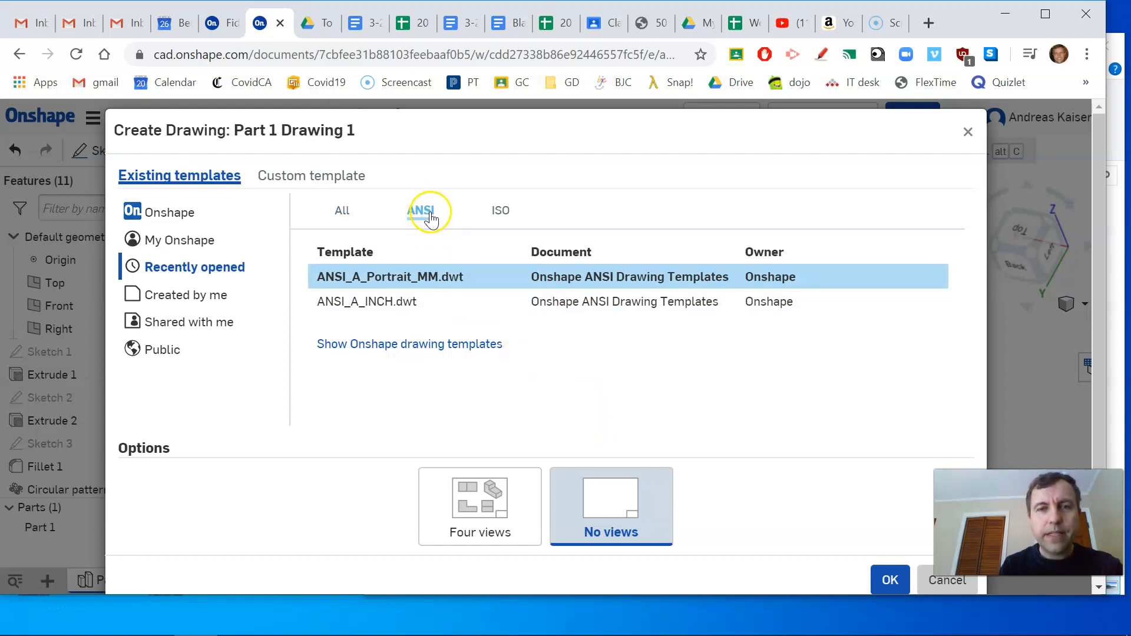
left_click(430, 218)
left_click(435, 286)
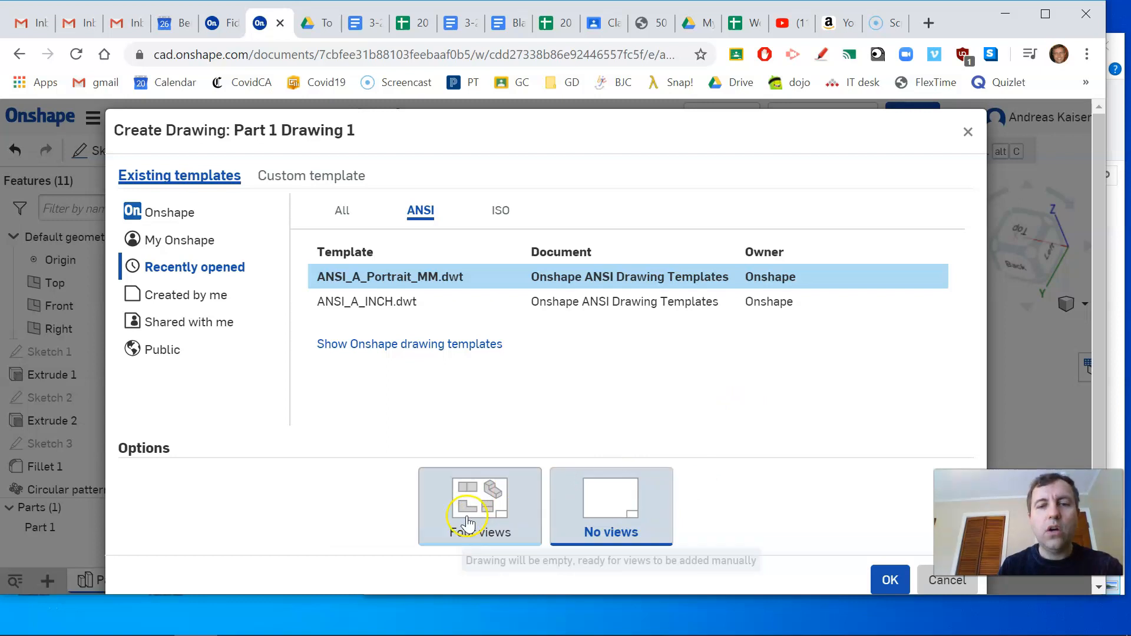
left_click(623, 510)
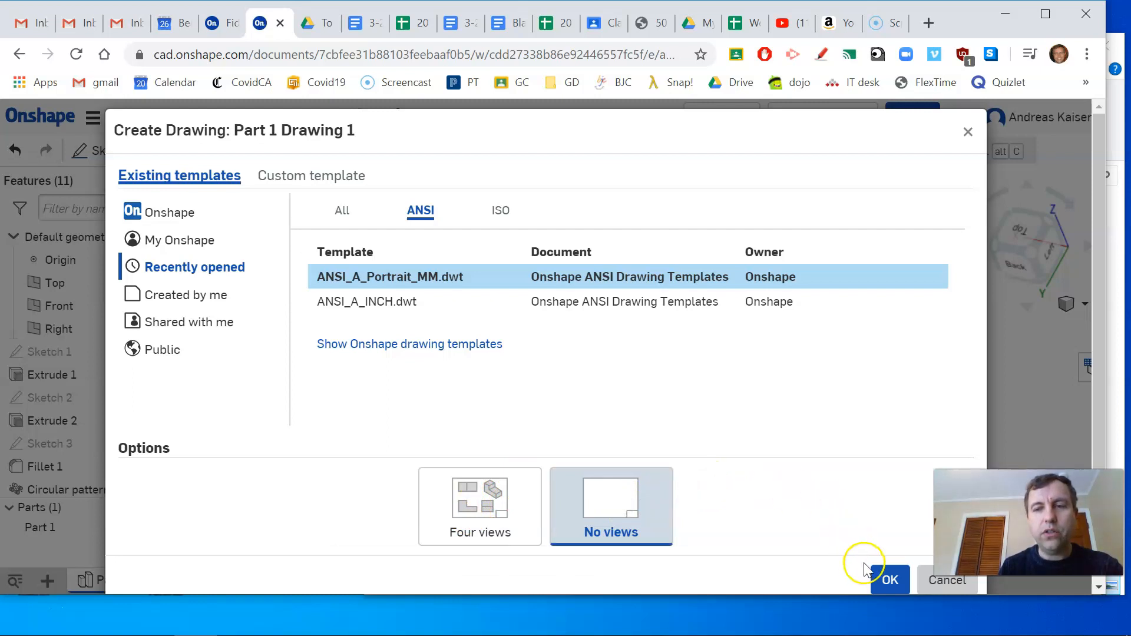
left_click(885, 577)
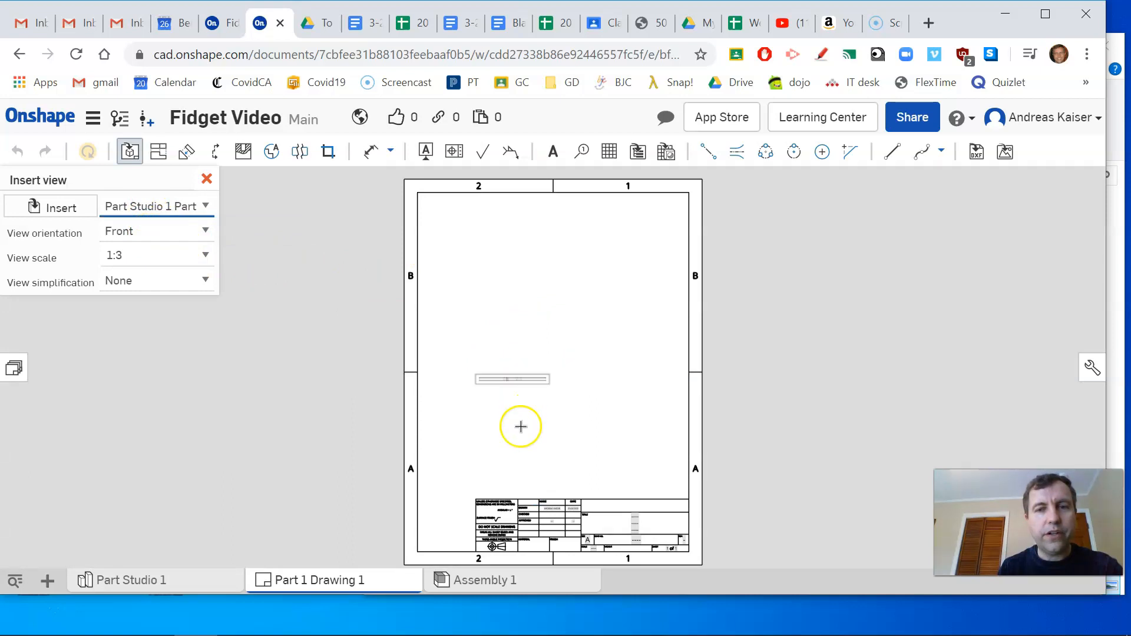
- Place a front view of Part 1 at 1:1 scale just above the title block, with a projected top view over it
left_click(505, 443)
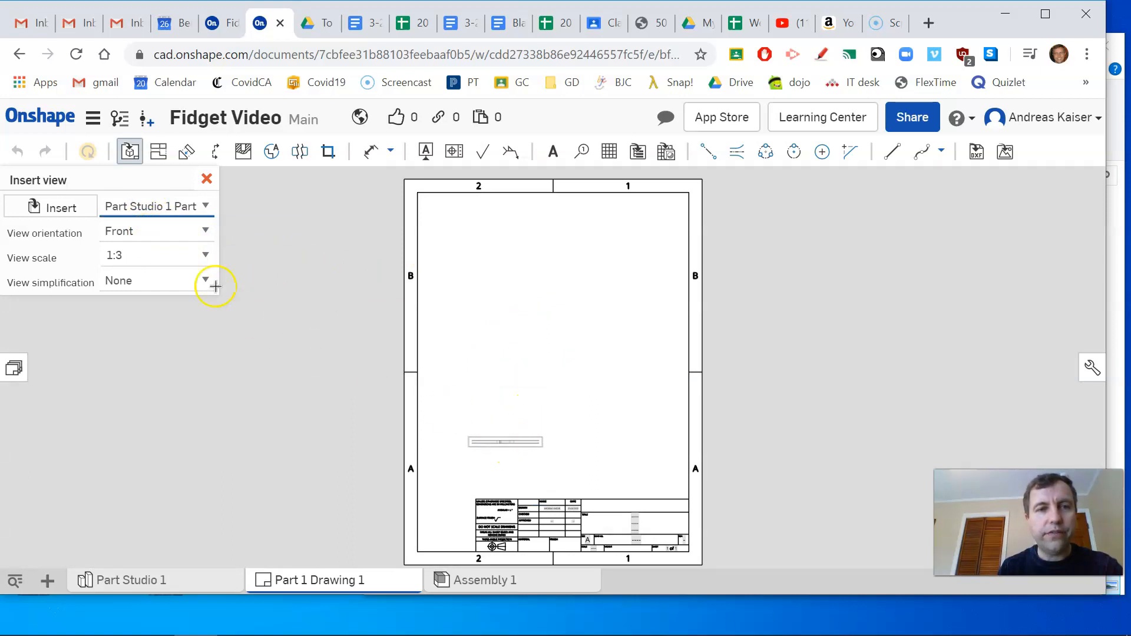
left_click(204, 254)
left_click(171, 287)
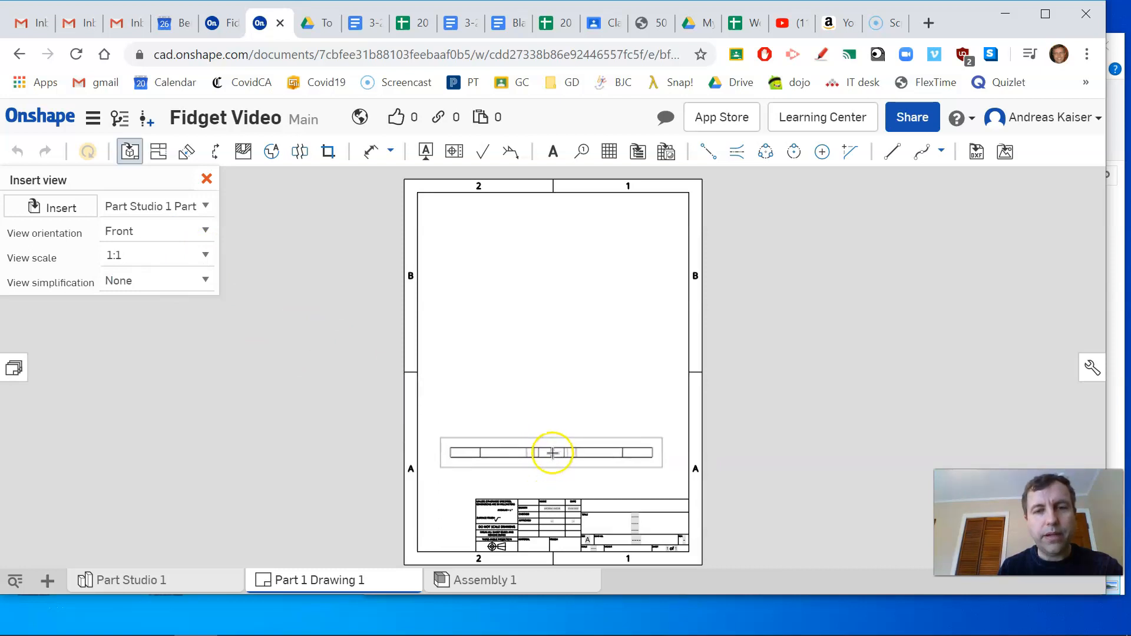
left_click(551, 452)
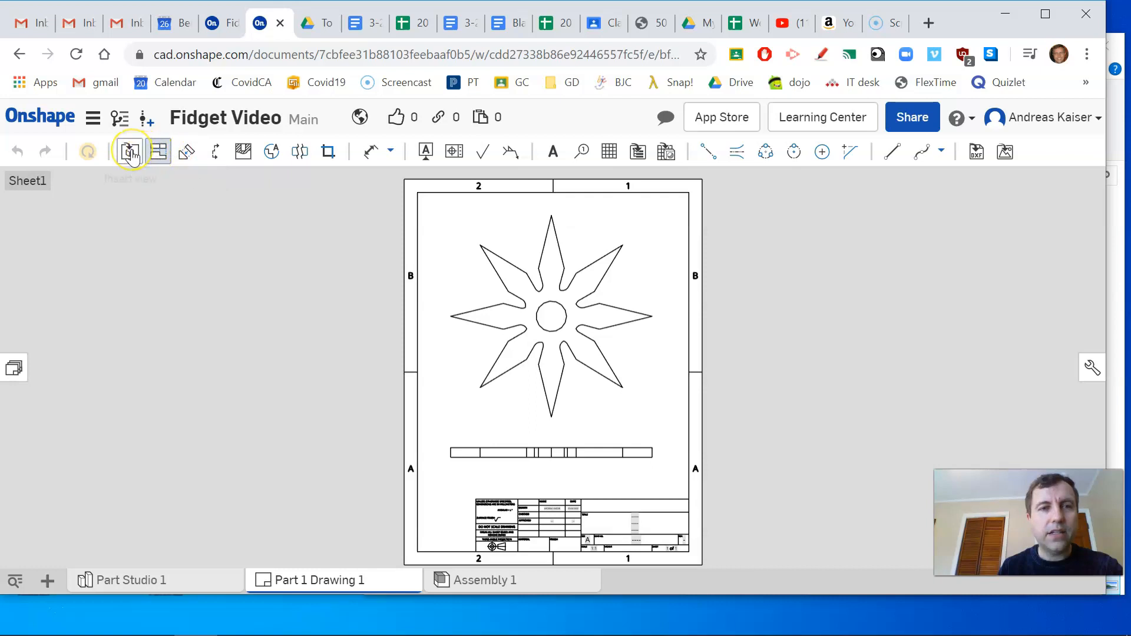
- Add an isometric view projected from the top view, scaled to 1:3, in the upper-right corner of the sheet
left_click(559, 287)
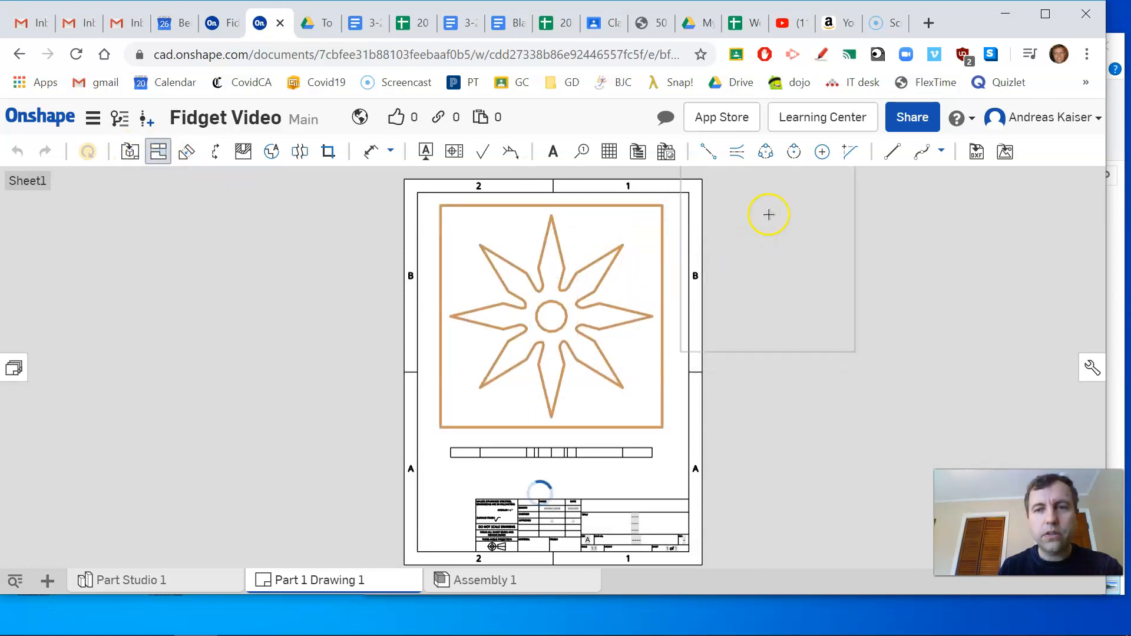
left_click(783, 369)
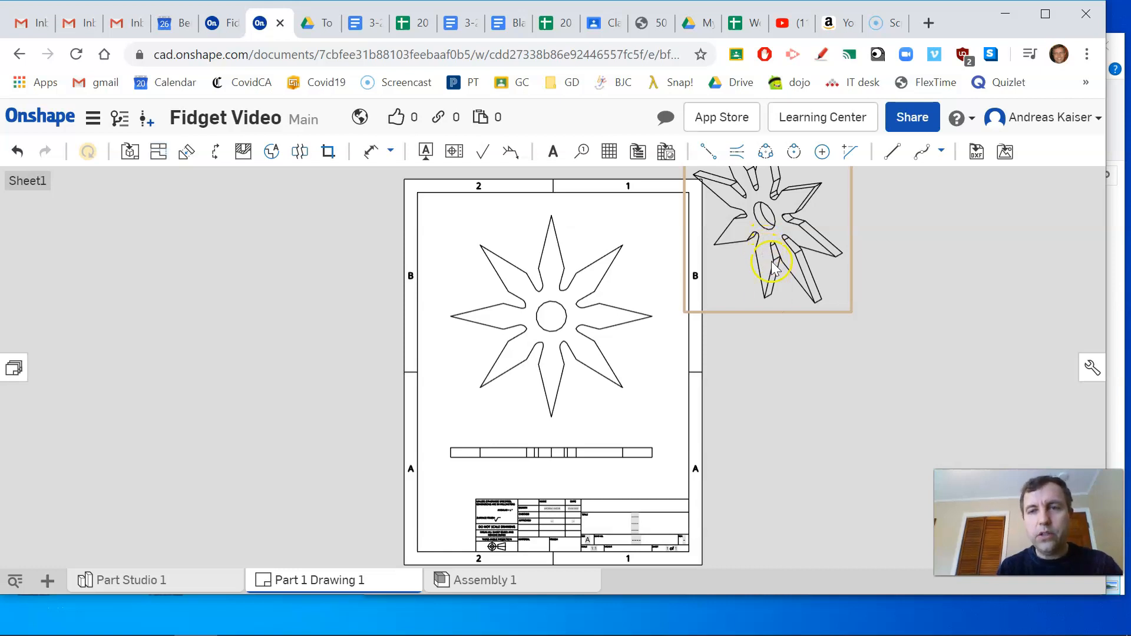
right_click(772, 258)
mouse_move(781, 224)
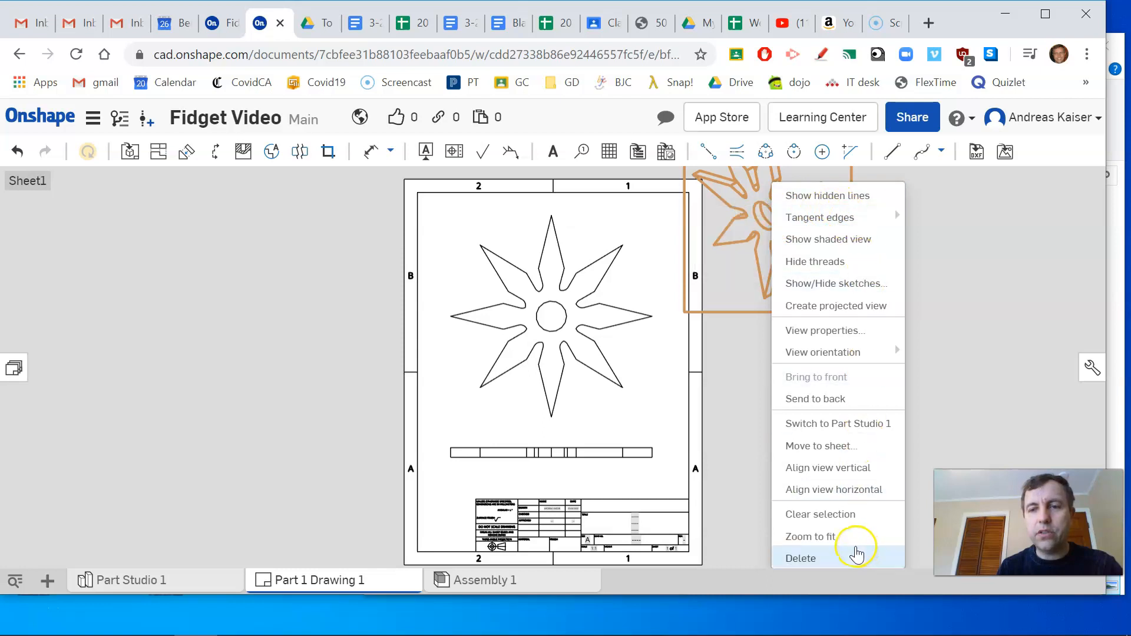
left_click(816, 330)
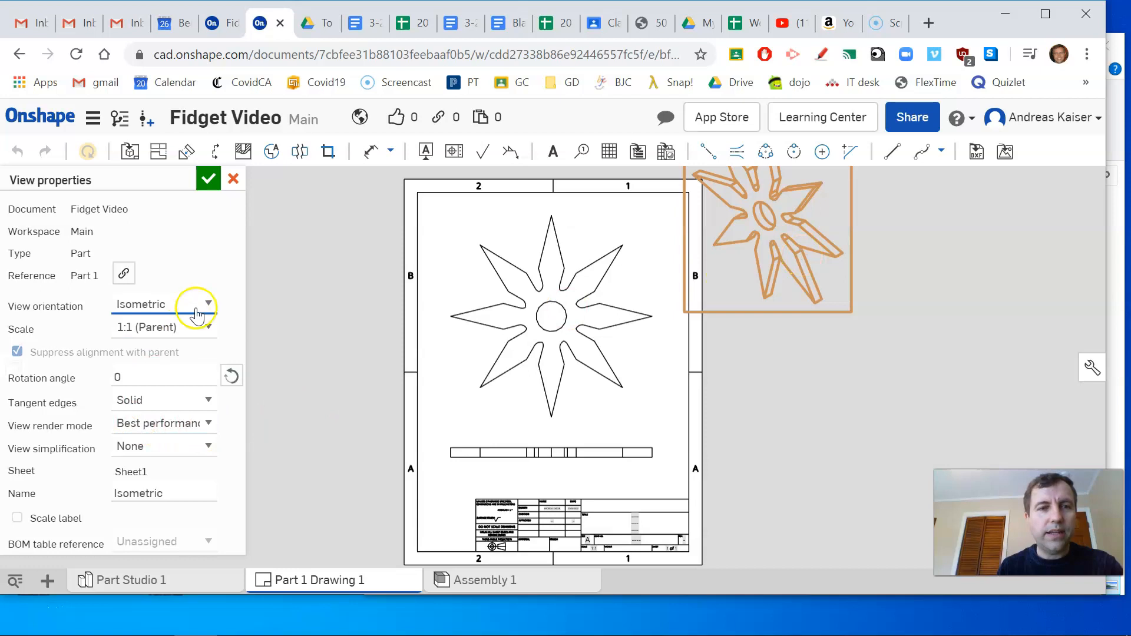
left_click(208, 328)
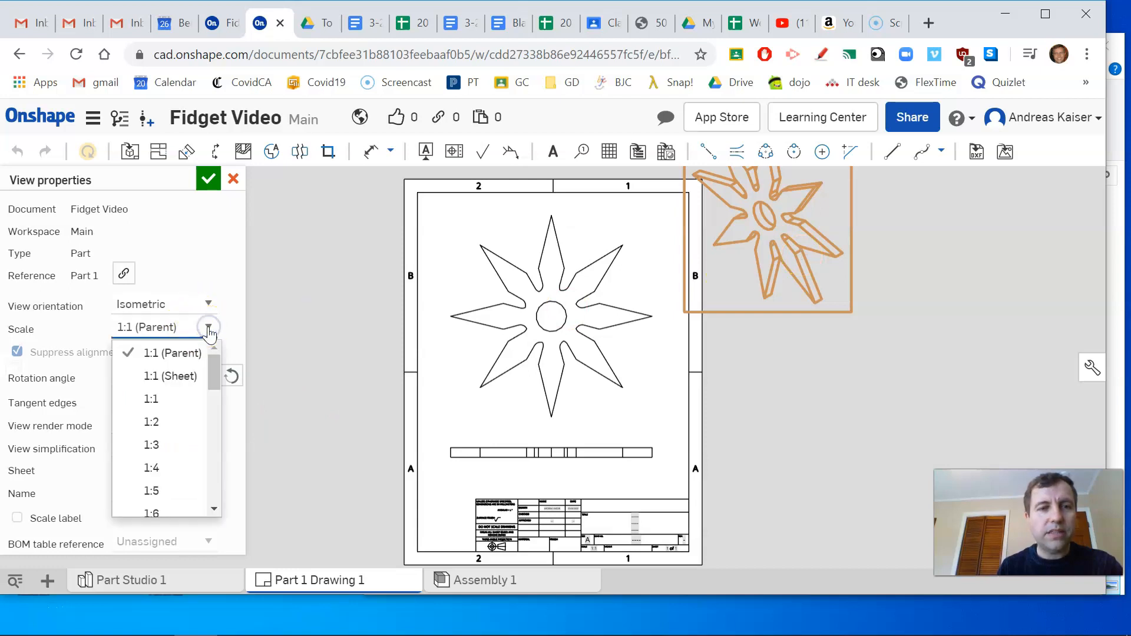
left_click(154, 444)
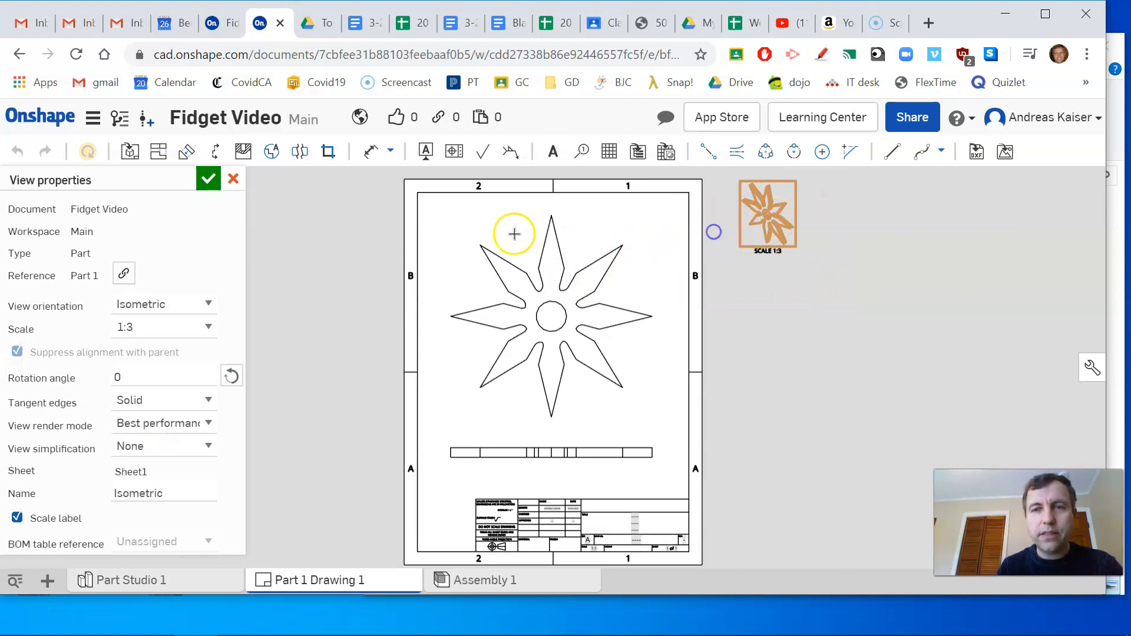
left_click(208, 179)
left_click_drag(730, 221, 652, 221)
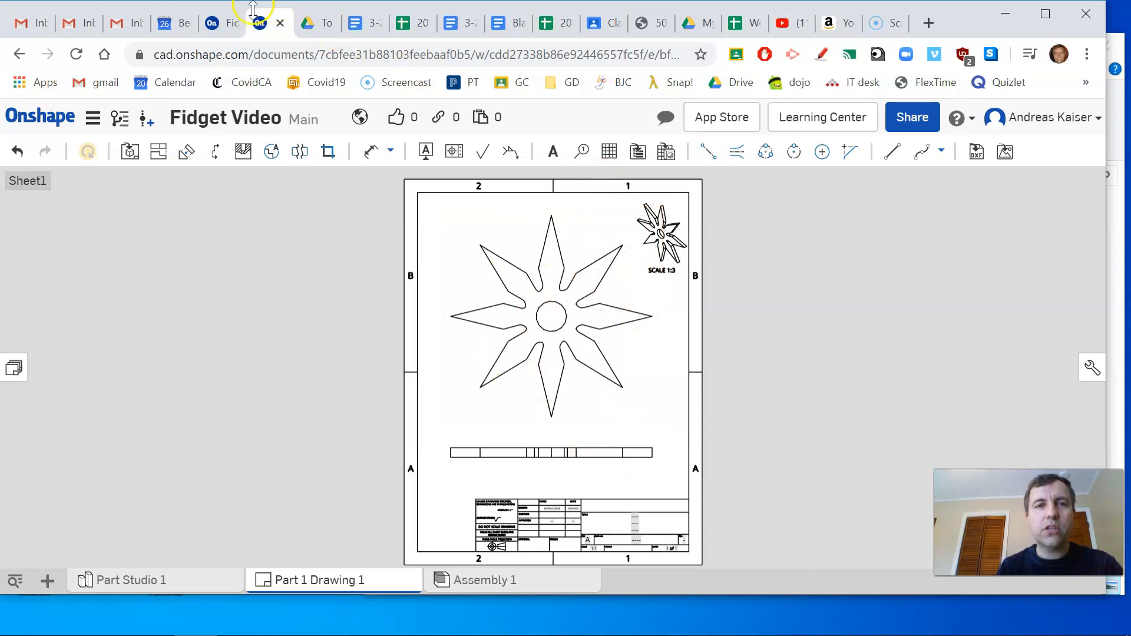
- Check the dimensions in the Fidget Spinner document's Part 1 Drawing 1 and return to the Fidget Video drawing
left_click(218, 22)
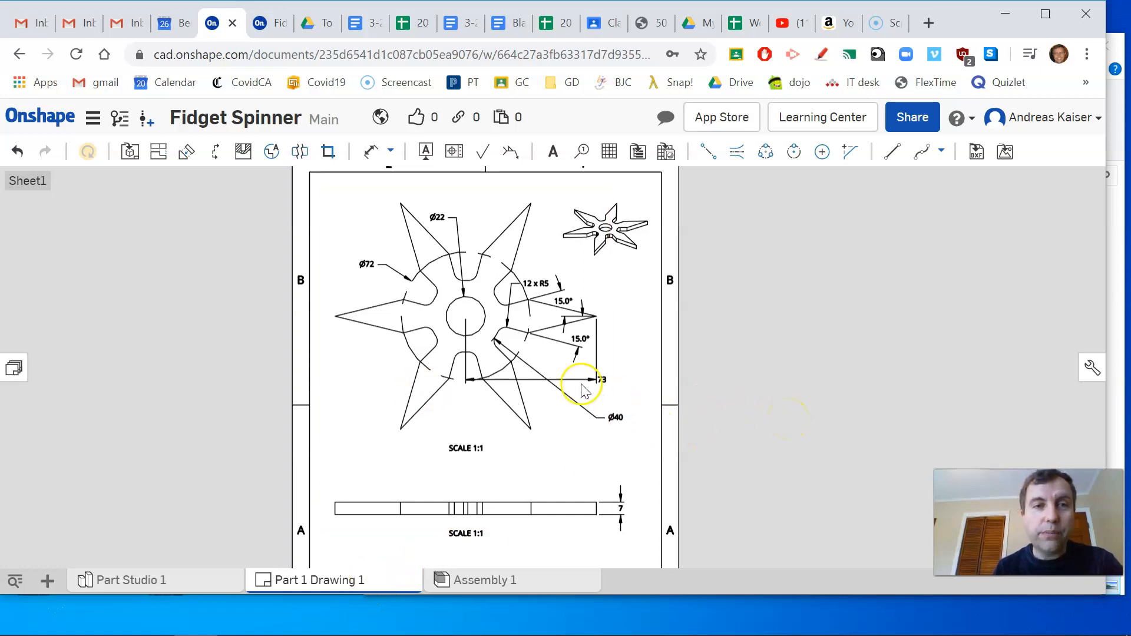
left_click(259, 23)
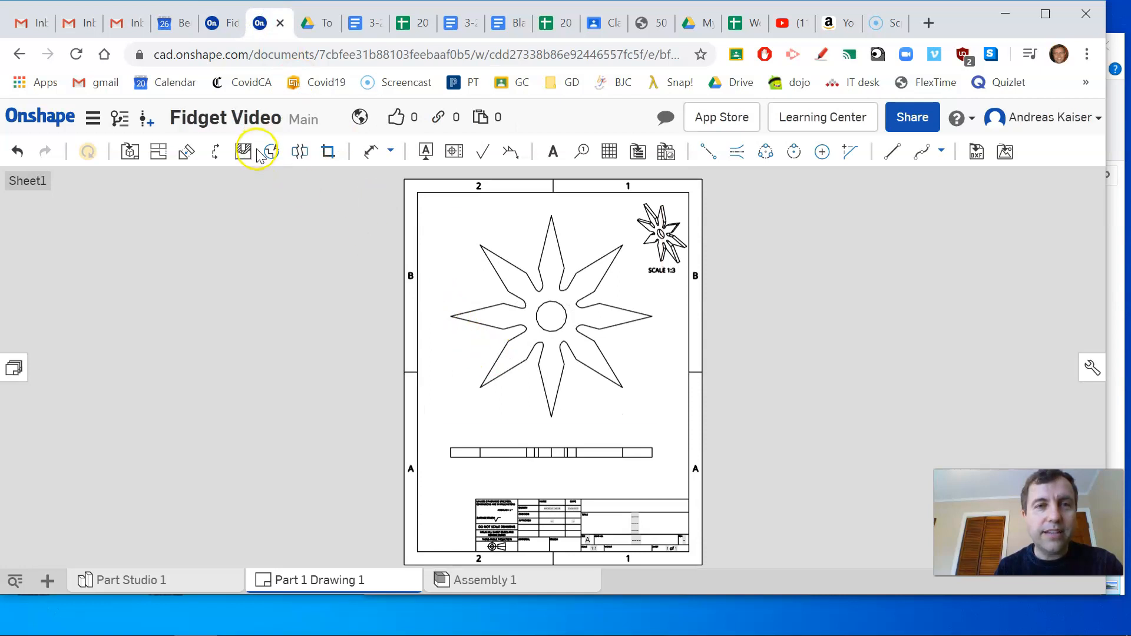